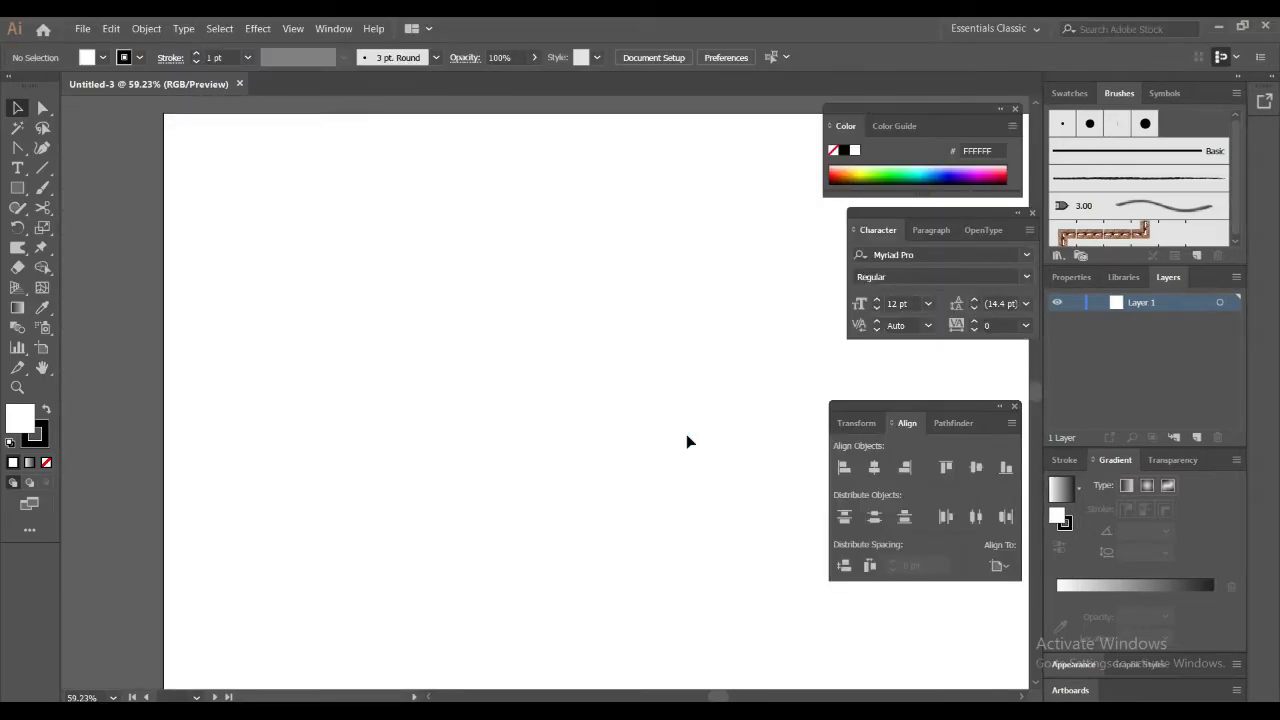
Draw a perfect circle about 765 px in diameter with the Ellipse tool, overlapping the lower edge of the artboard
key(ctrl+minus)
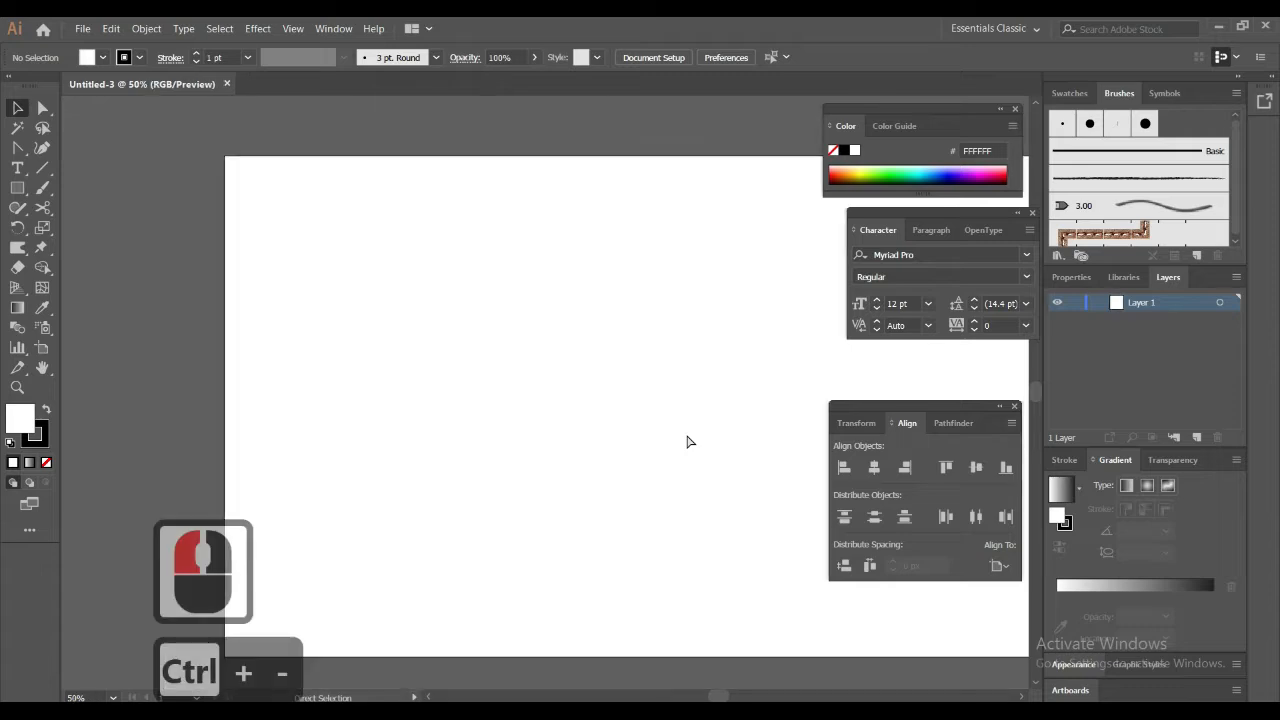
key(ctrl+minus)
key(space)
drag(697, 392, 636, 378)
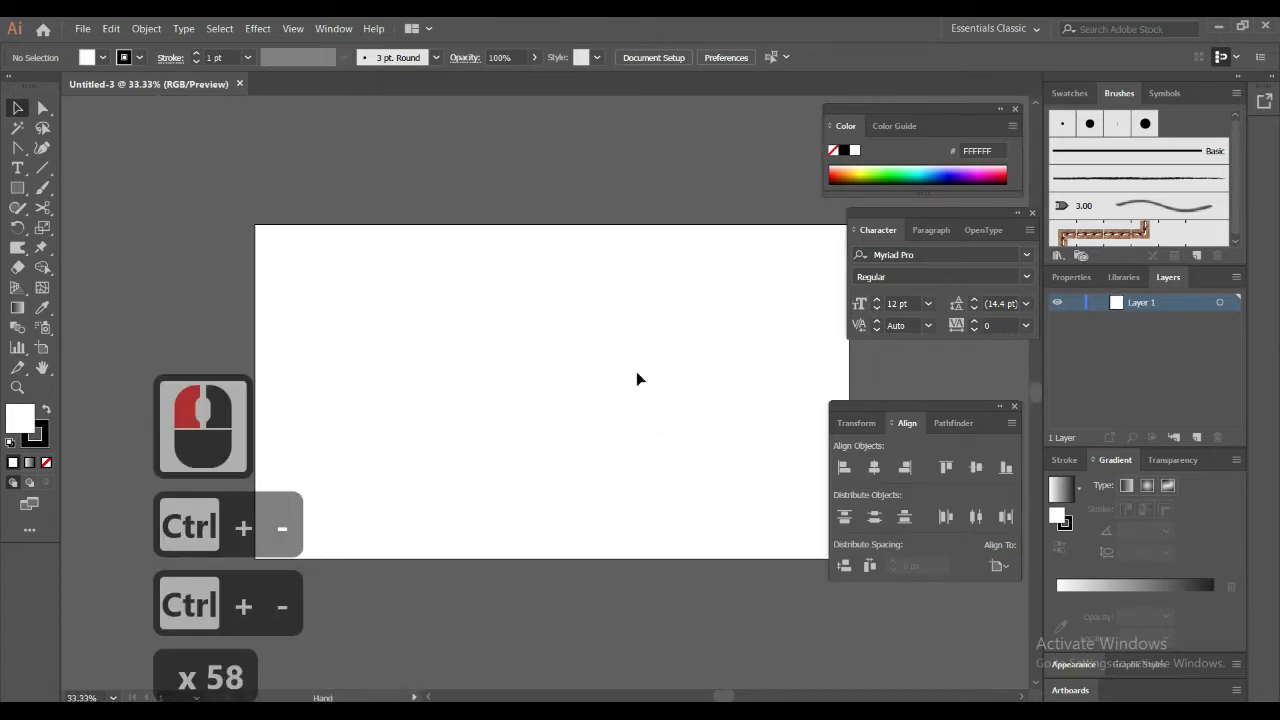
click(17, 187)
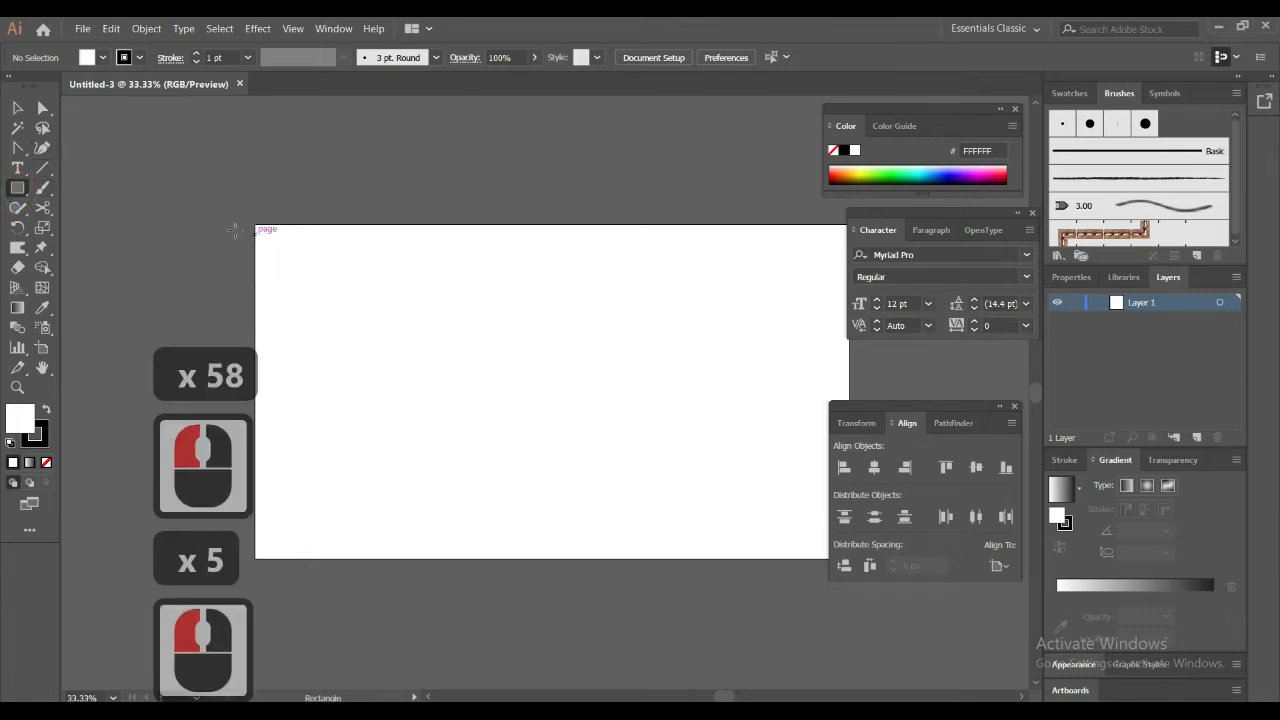
click(17, 190)
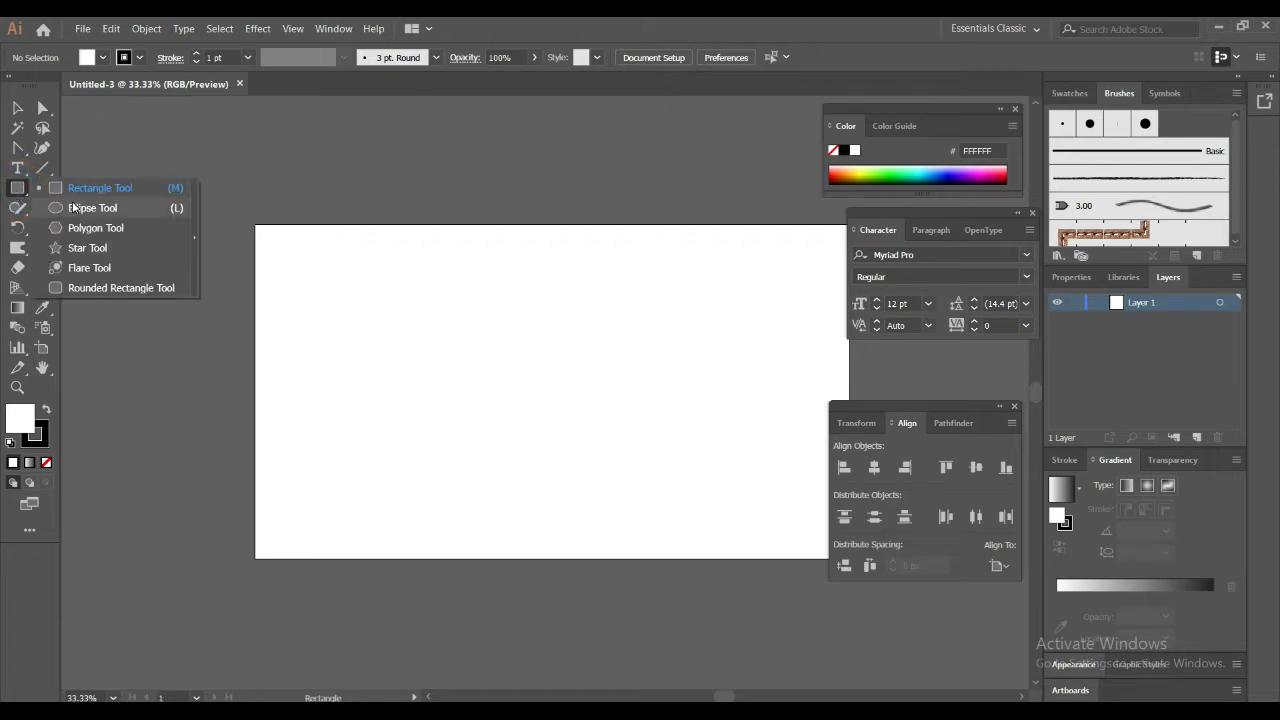
click(74, 207)
drag(358, 296, 690, 630)
drag(529, 432, 529, 432)
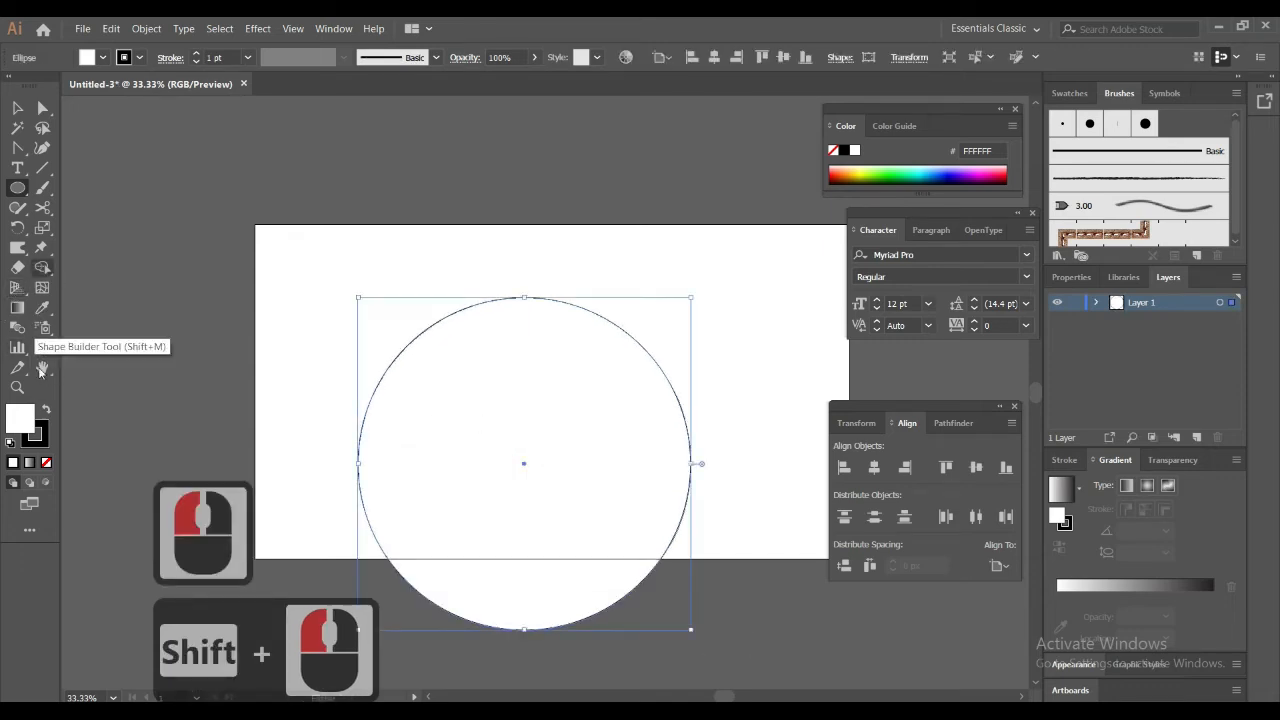
Remove the circle's stroke and fill it with orange F7931E
click(38, 432)
click(46, 462)
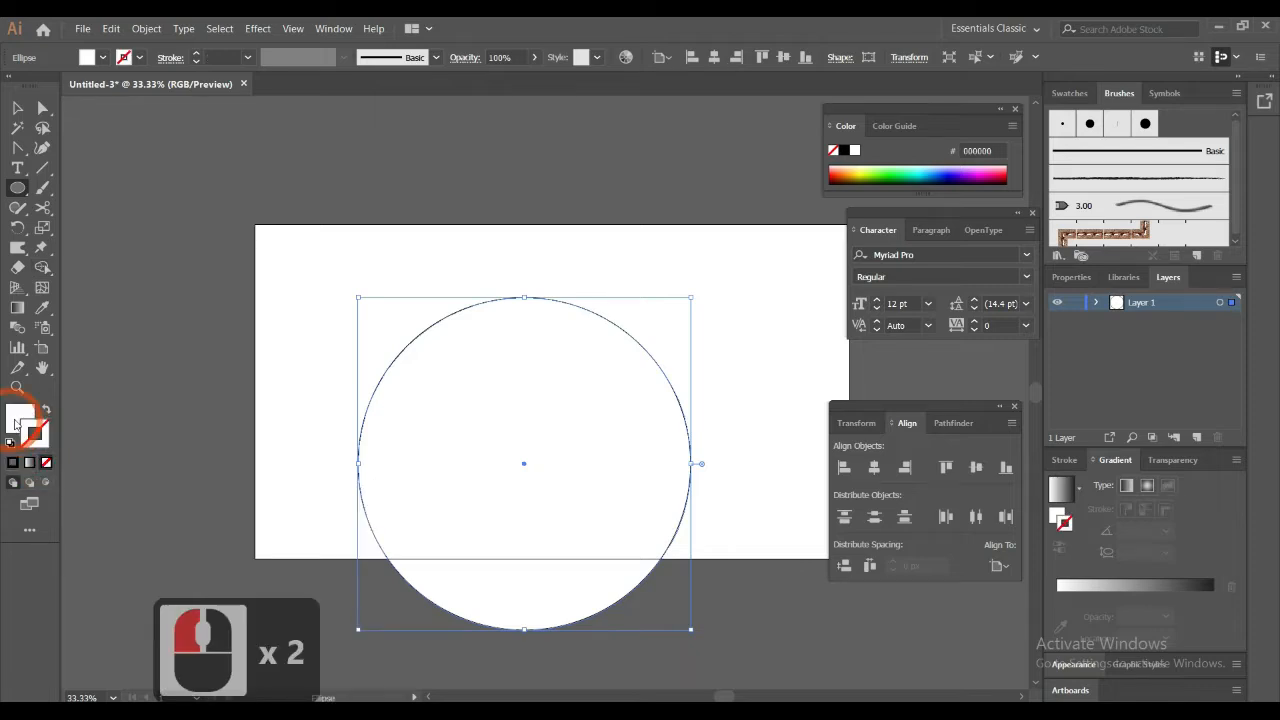
click(16, 422)
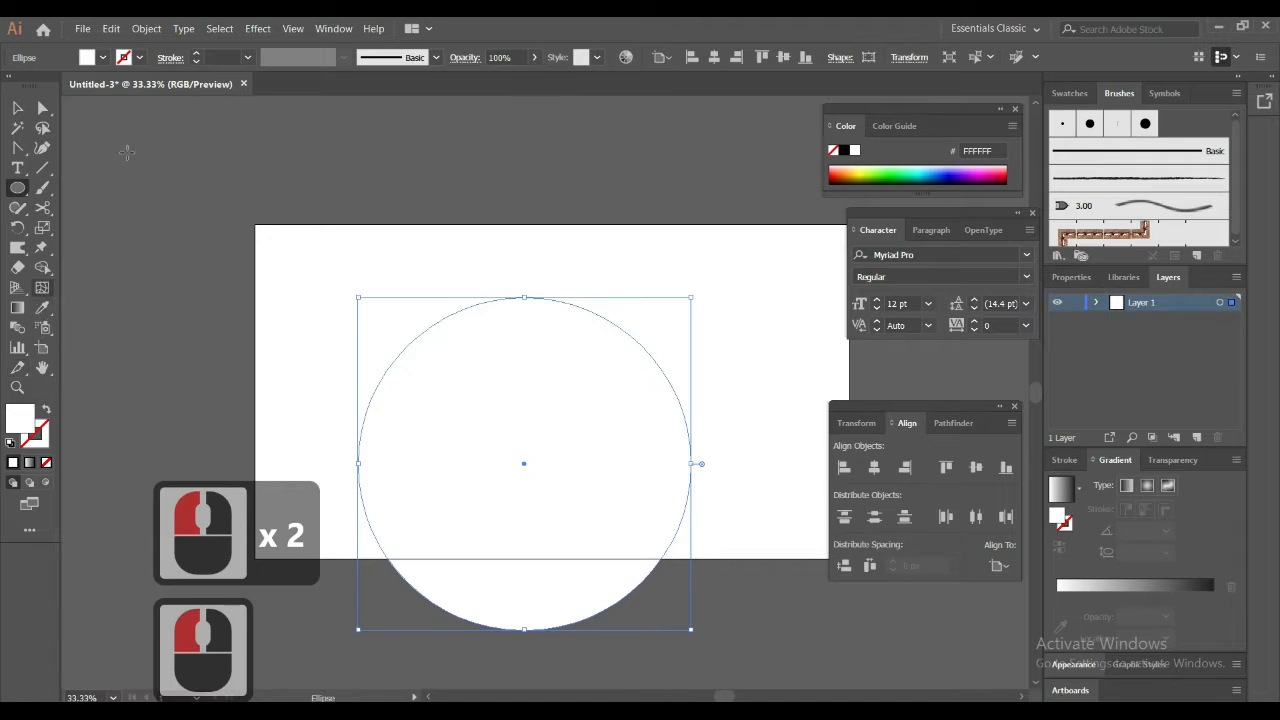
click(104, 59)
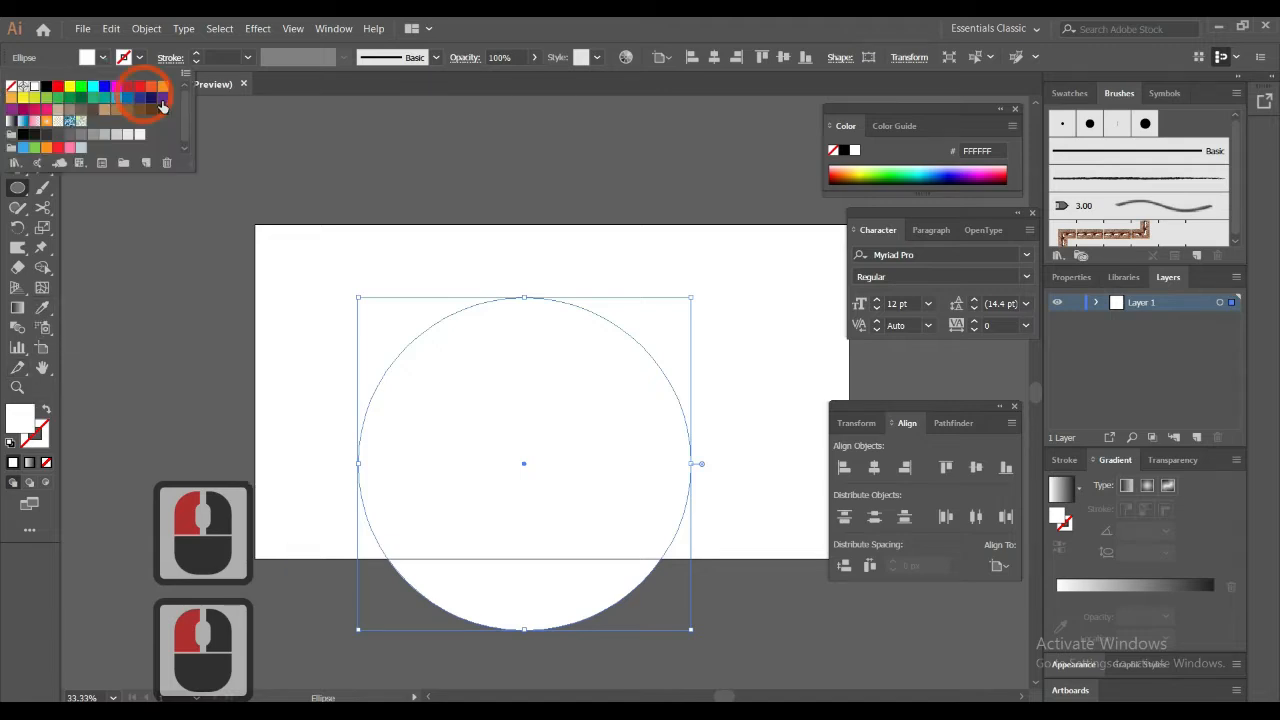
click(163, 87)
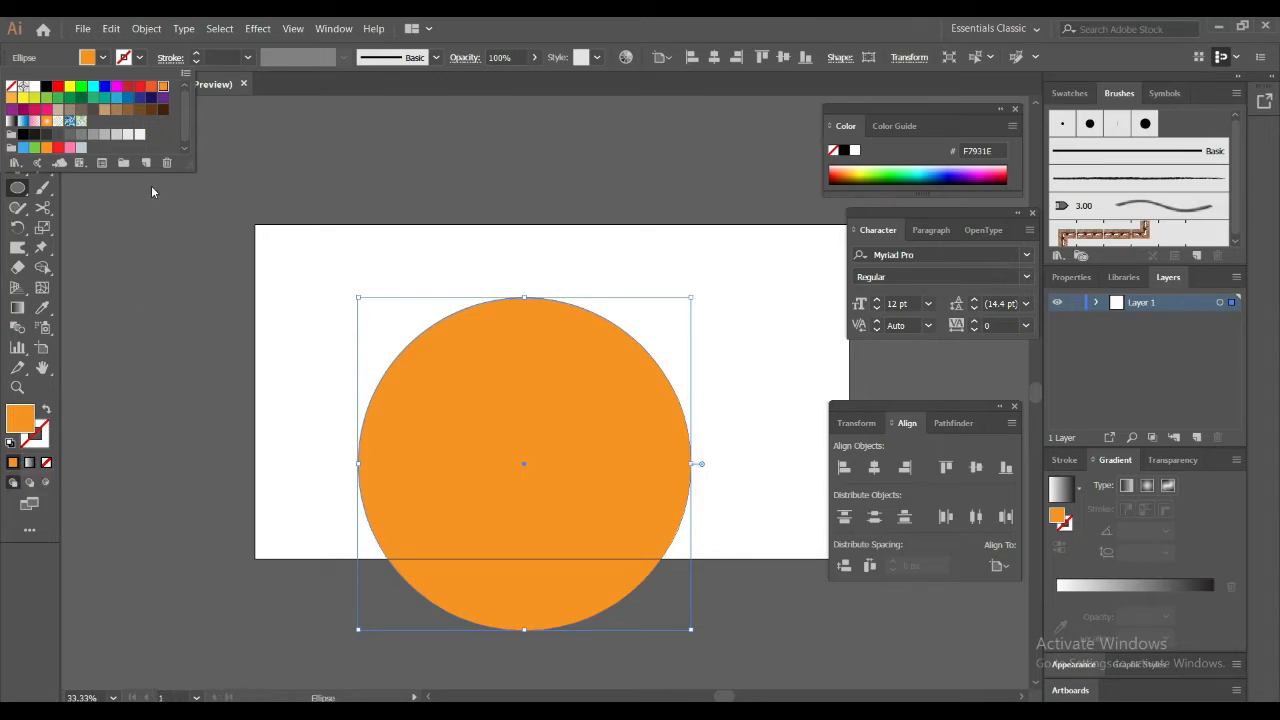
Add a gradient mesh point in the circle's upper-left area and colour it red-orange F46221
click(45, 279)
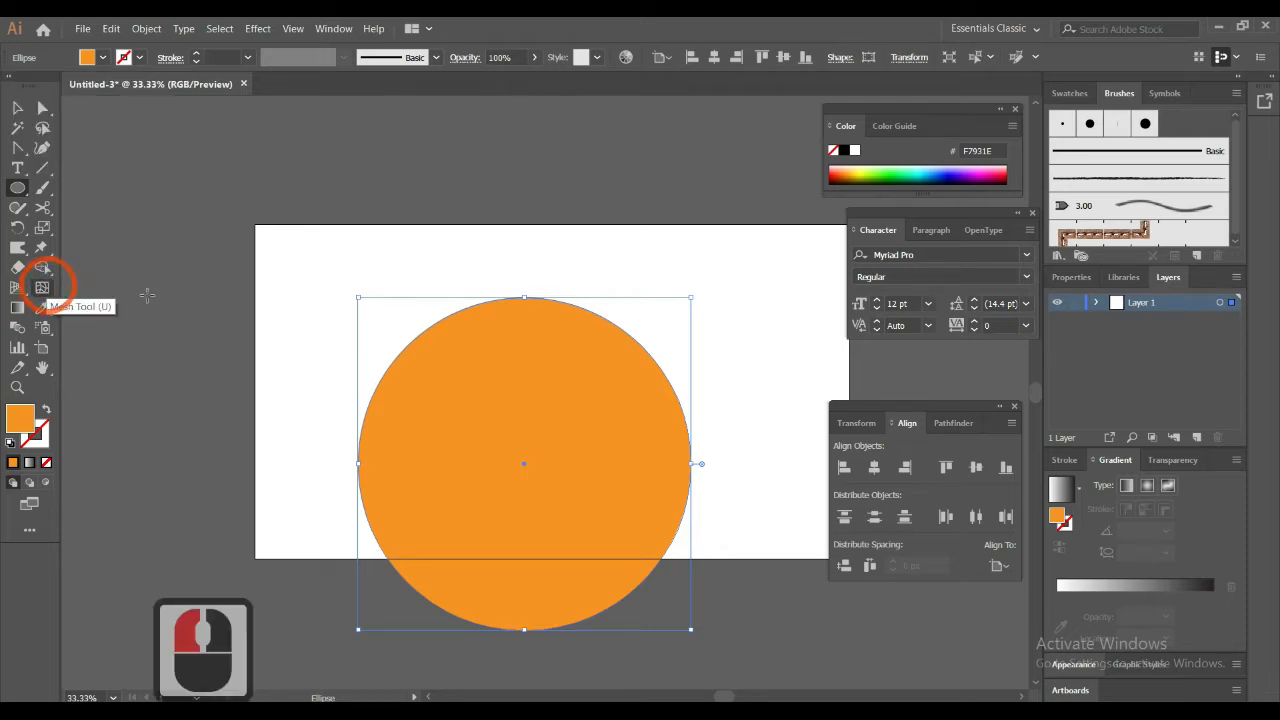
click(42, 289)
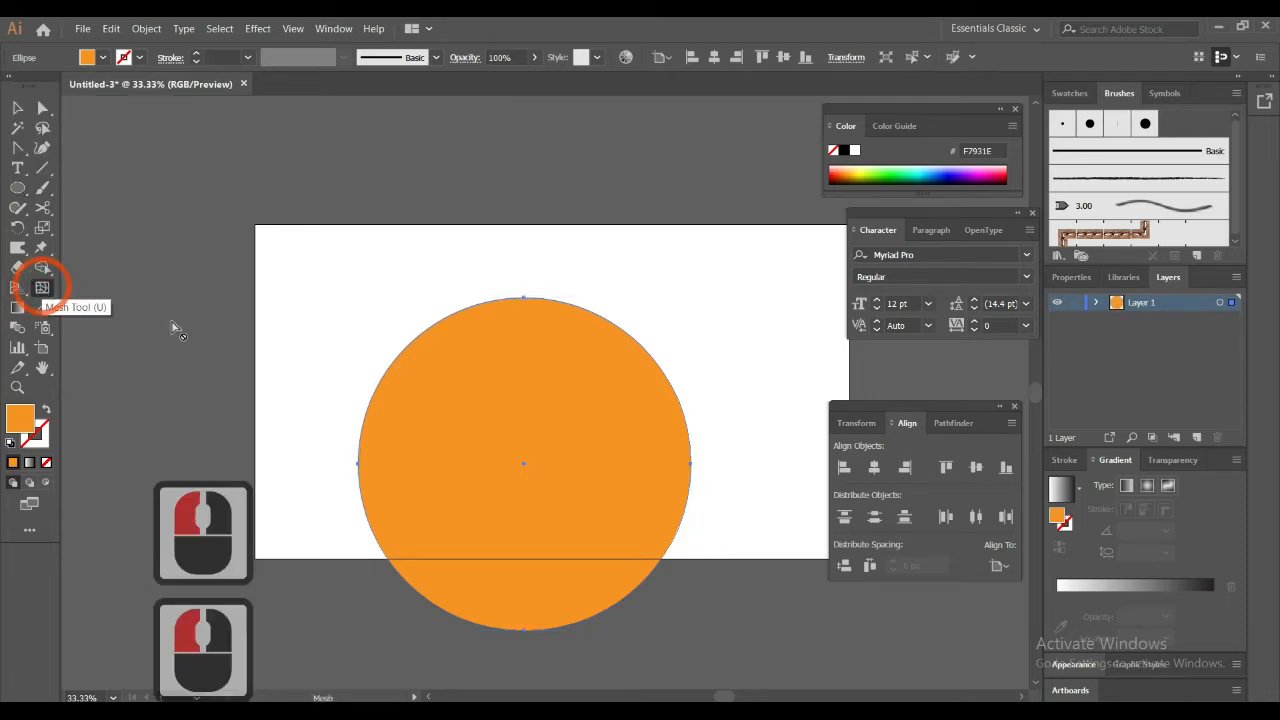
click(463, 359)
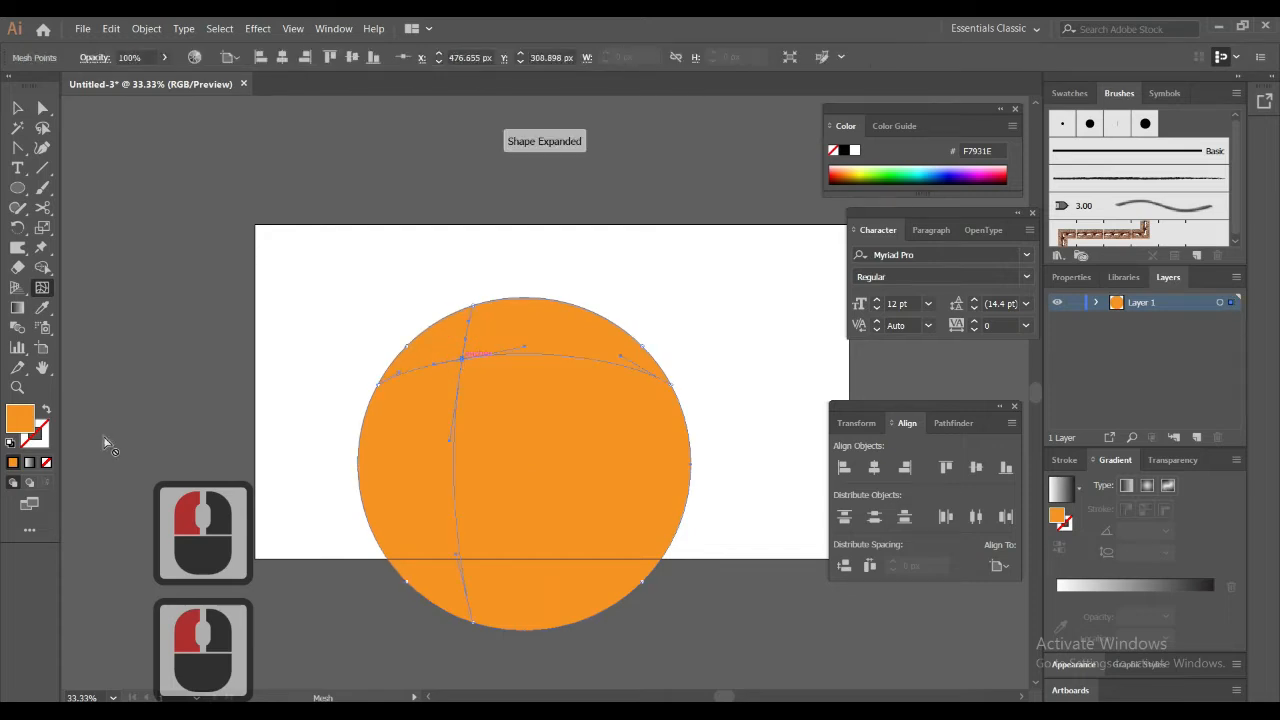
double_click(20, 421)
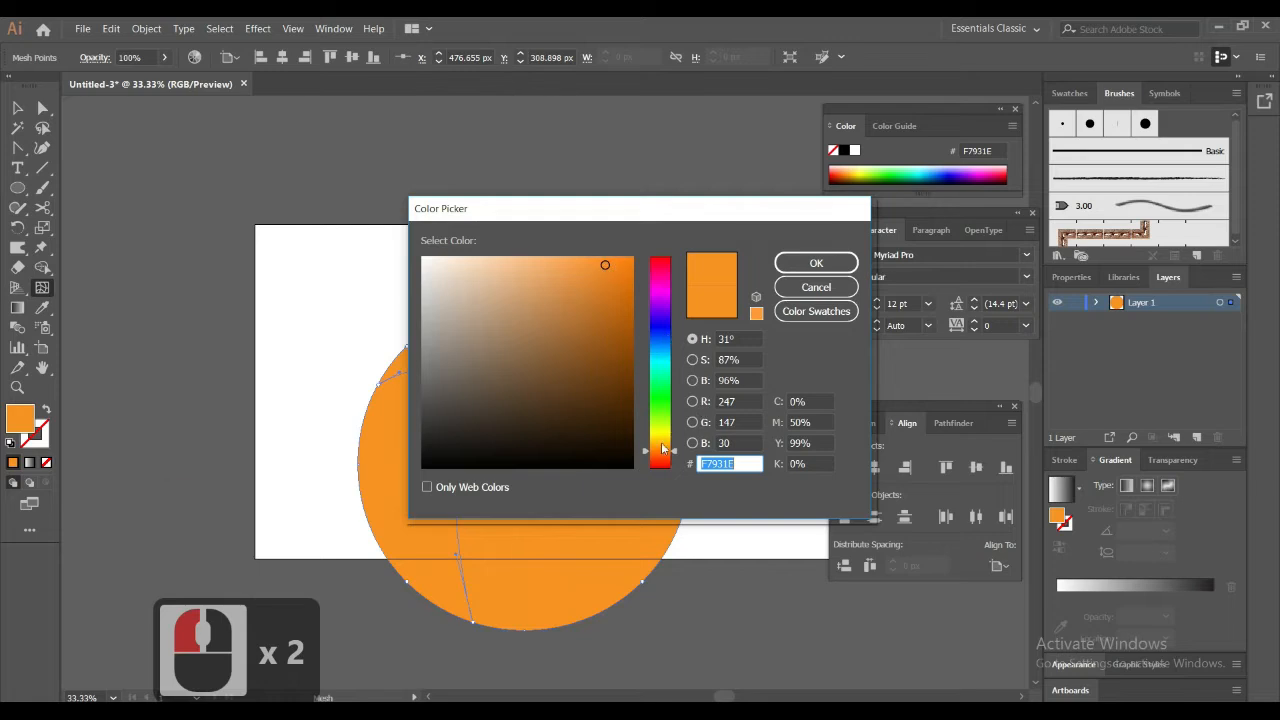
drag(657, 443, 660, 462)
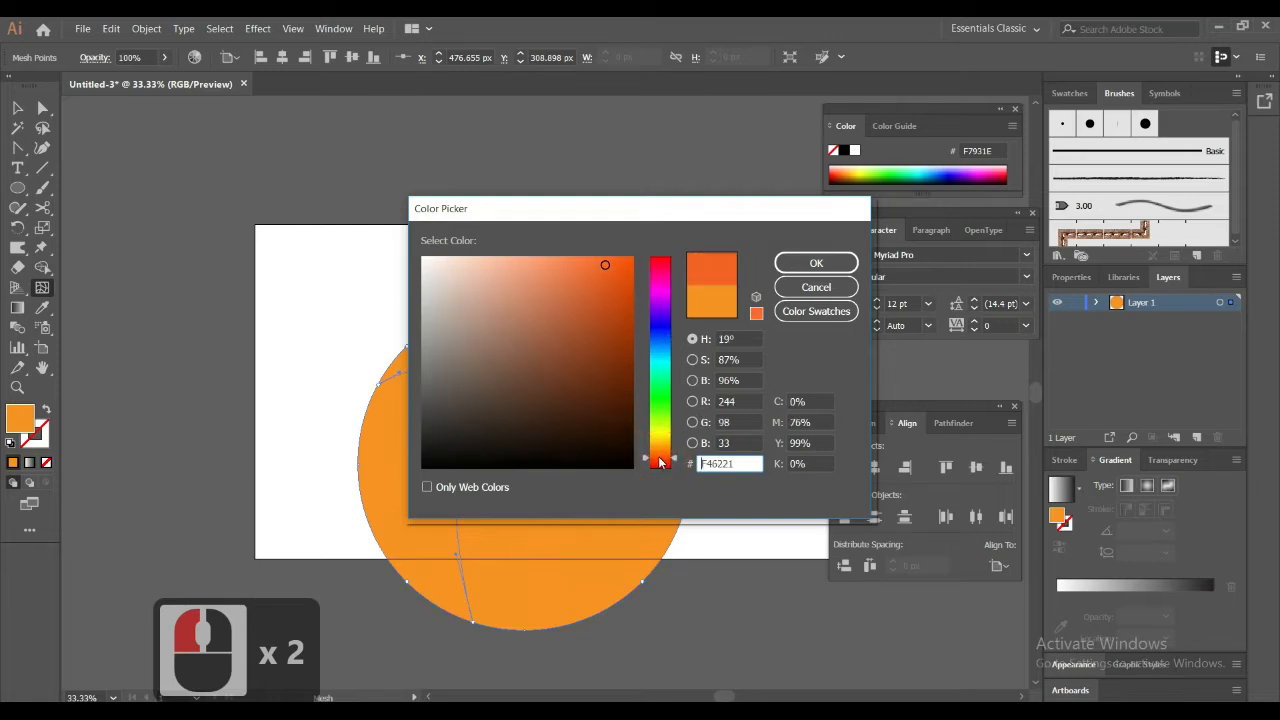
click(835, 262)
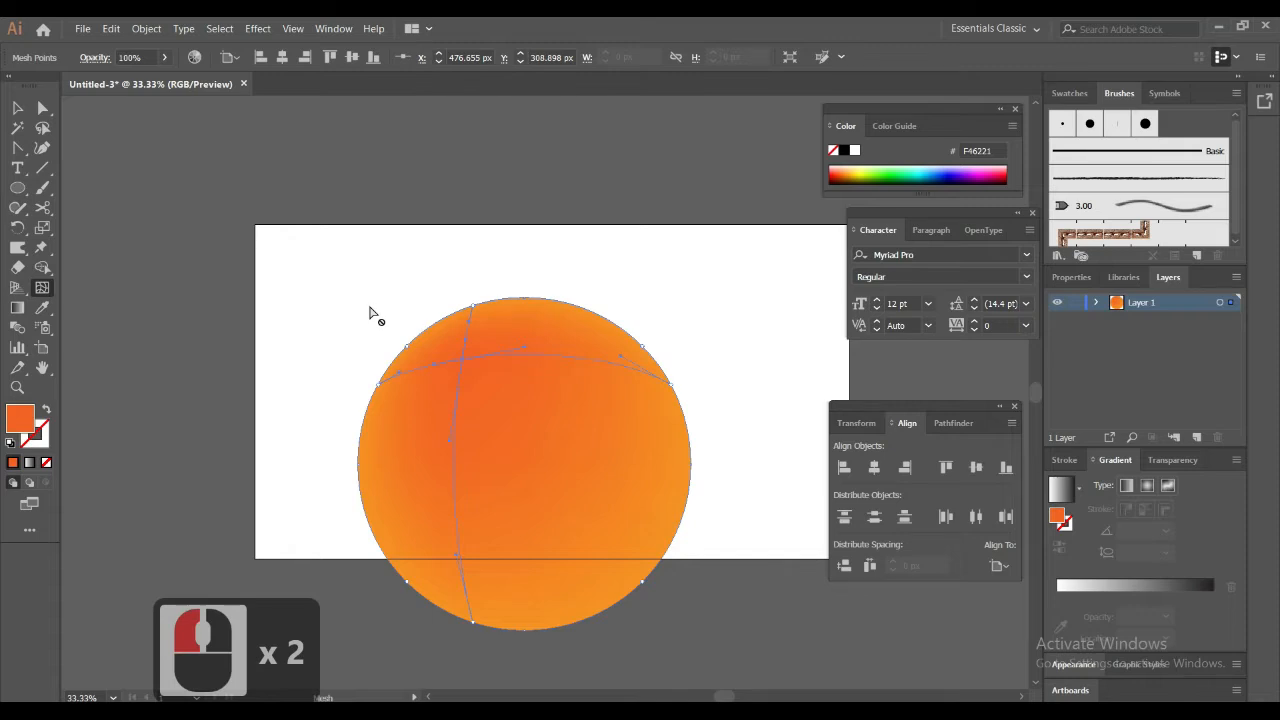
Add a second mesh point in the circle's lower-right area and colour it yellow F2CF22
click(17, 107)
click(424, 352)
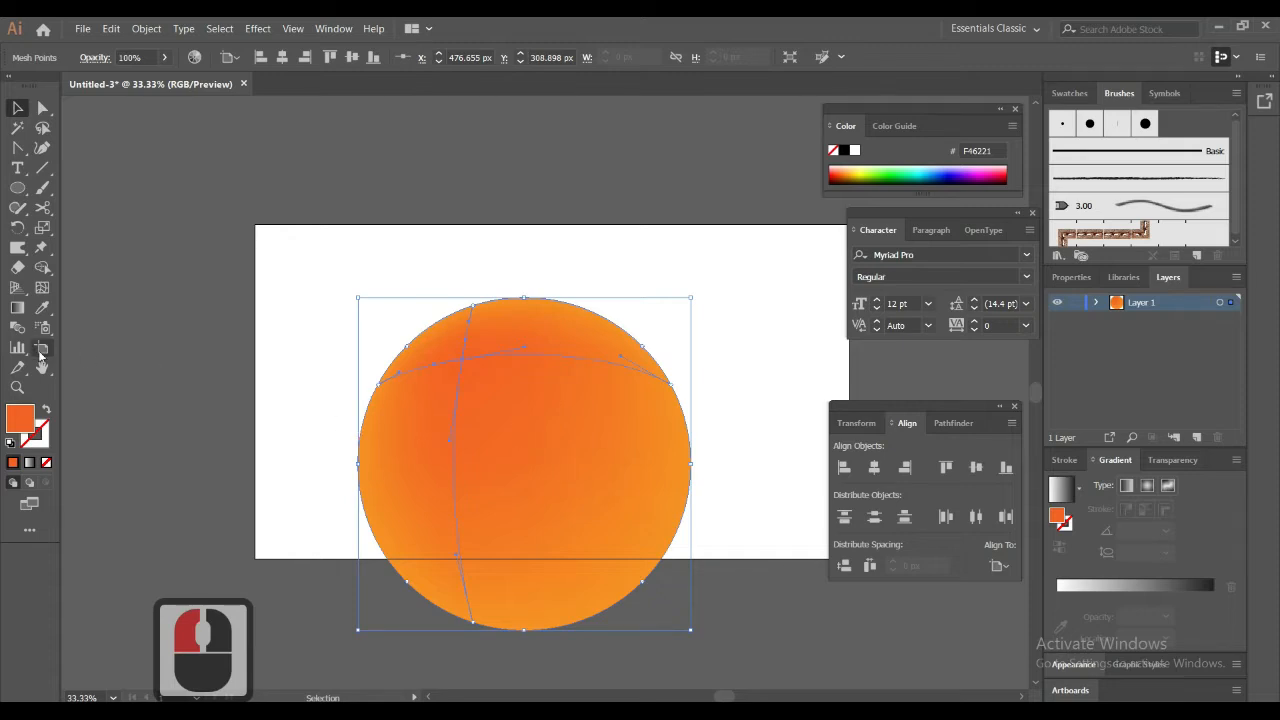
click(41, 287)
click(621, 557)
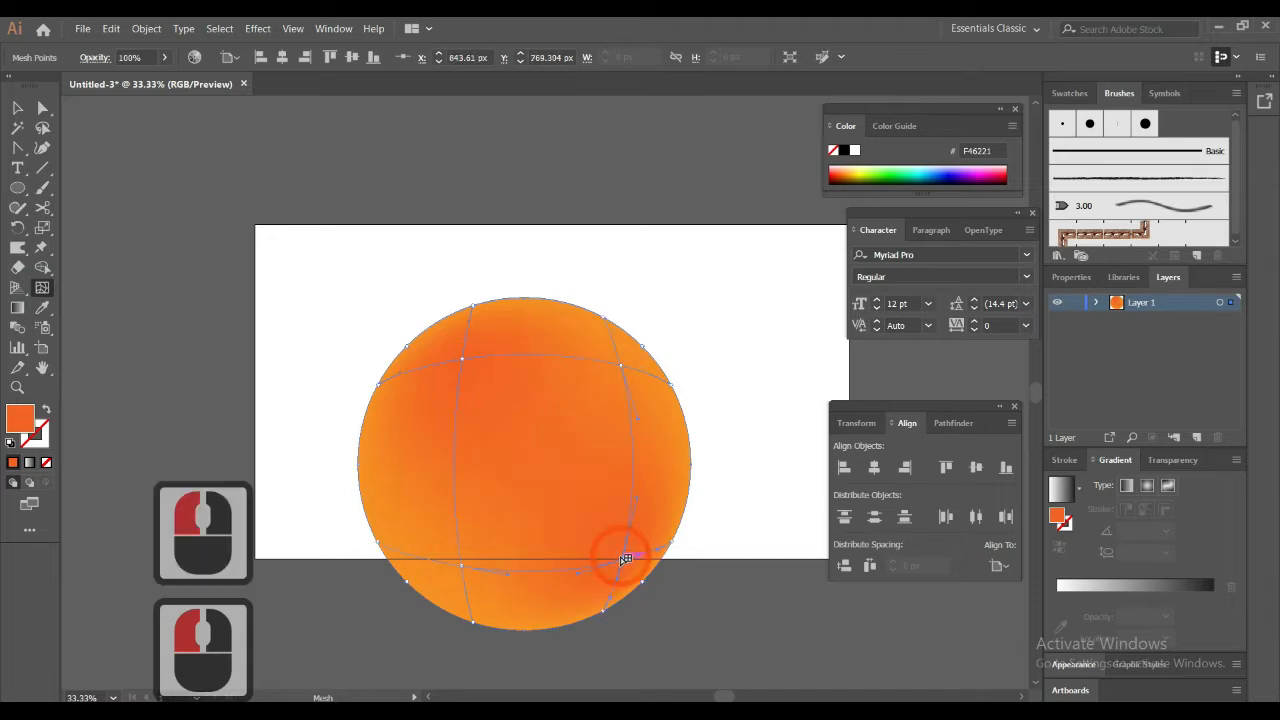
double_click(19, 420)
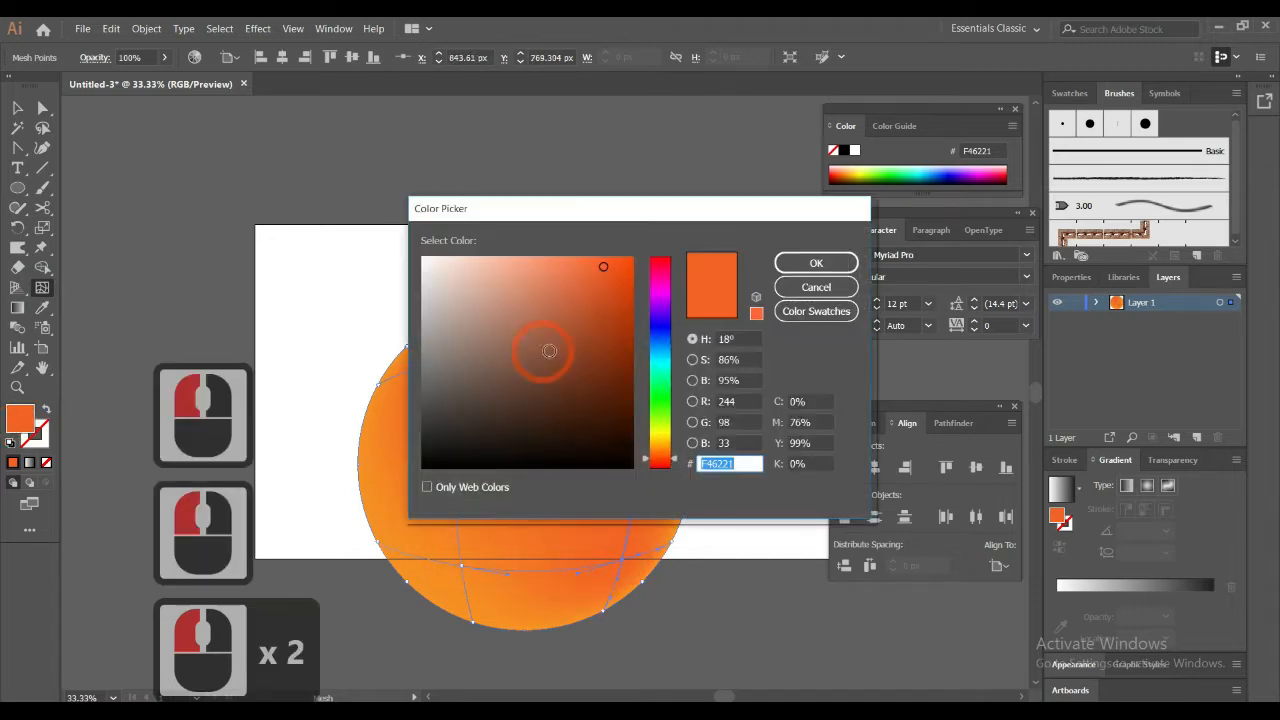
click(661, 443)
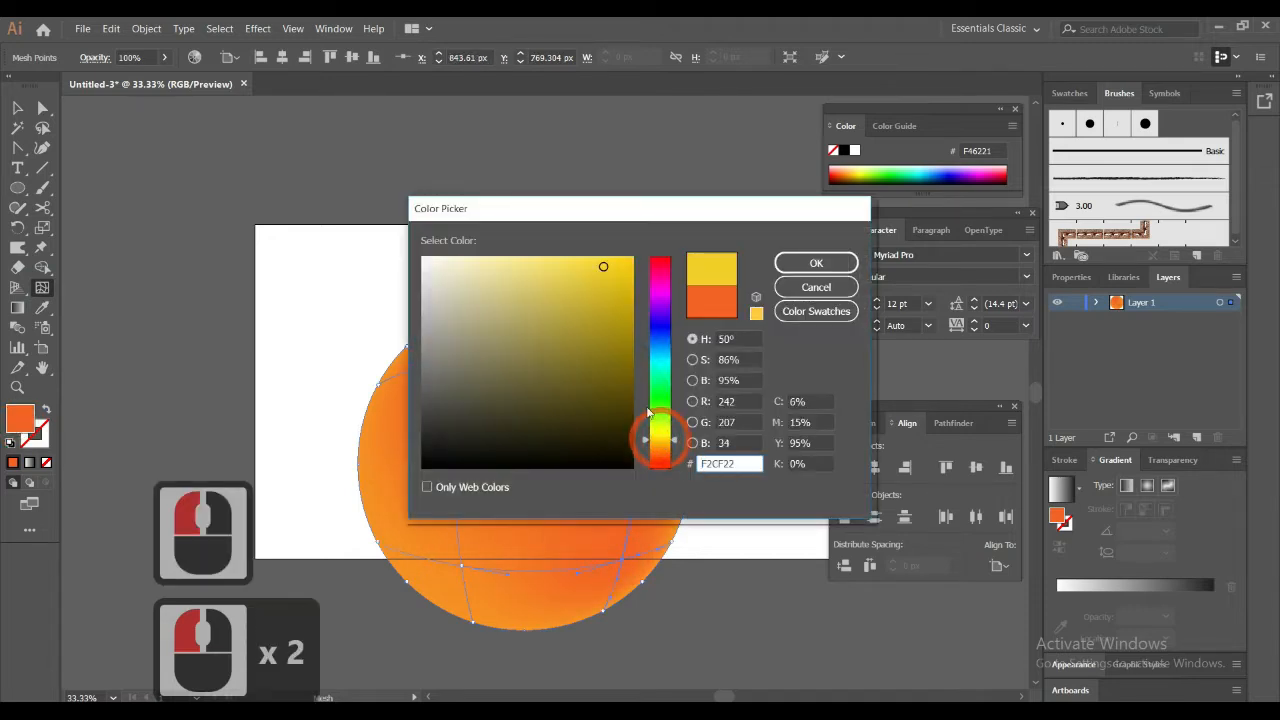
click(792, 262)
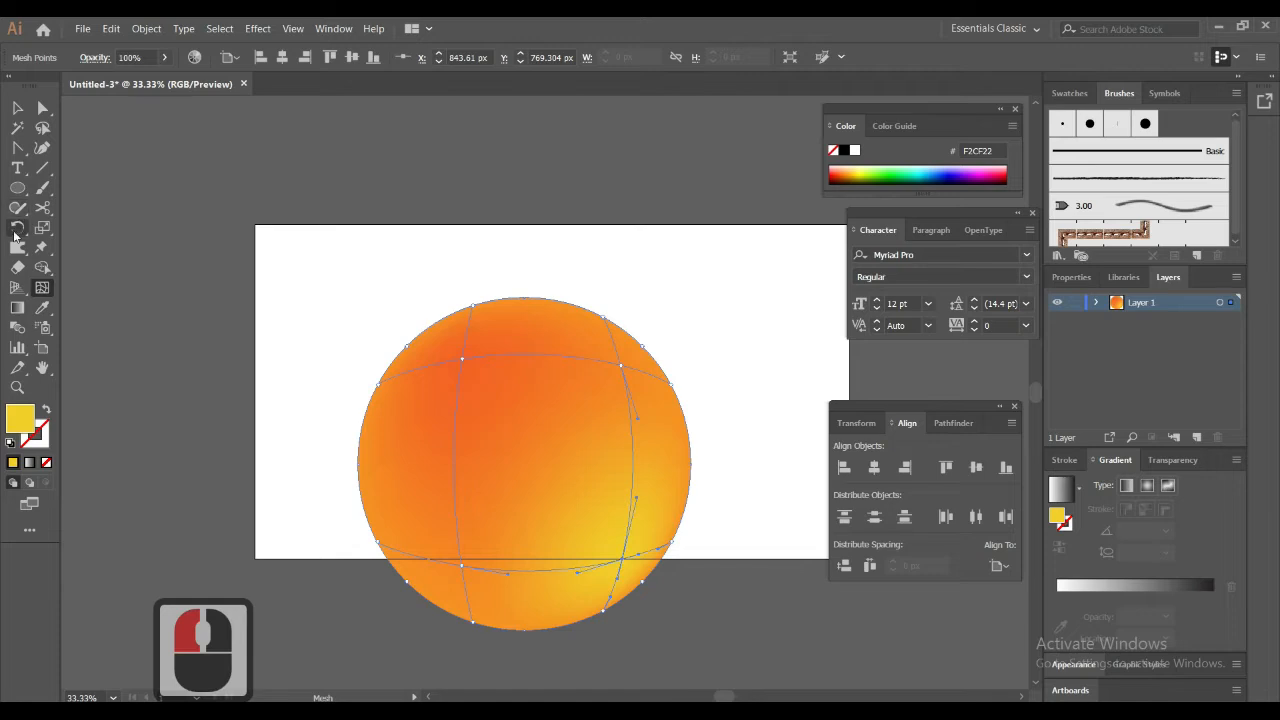
Choose the Twirl tool and set its brush width and height to 400 px
drag(16, 250, 73, 268)
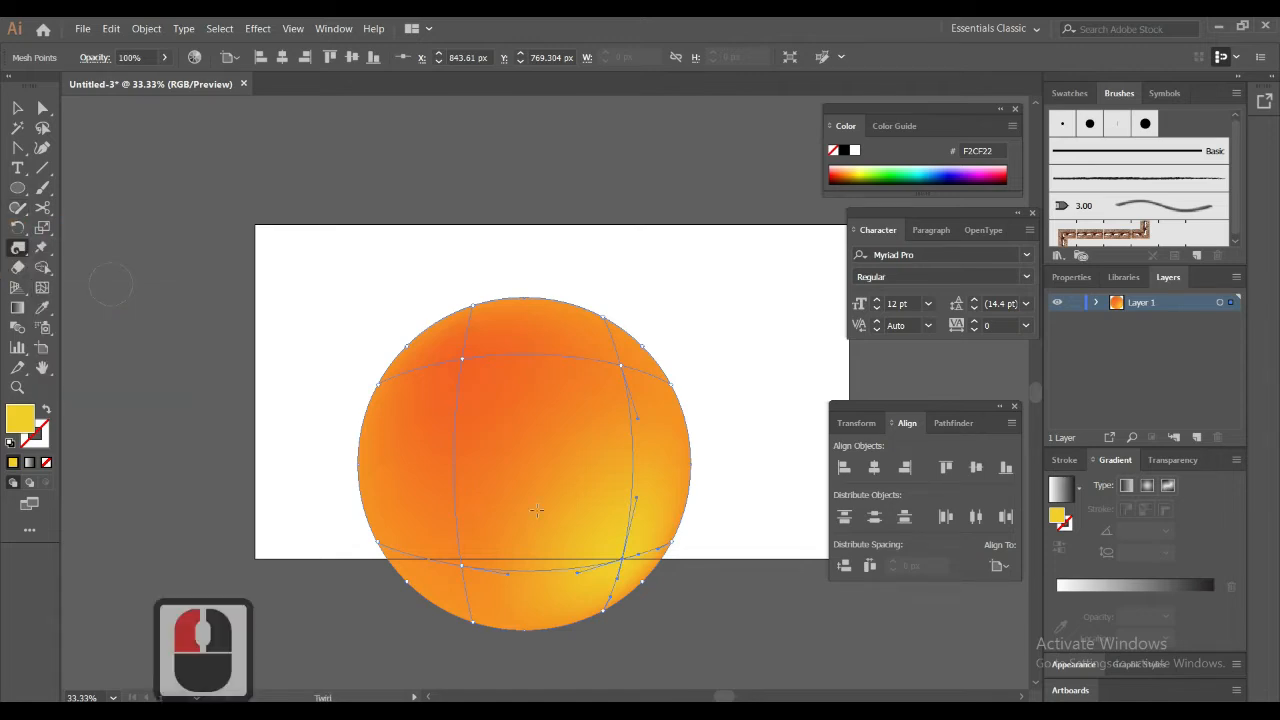
double_click(16, 250)
click(664, 215)
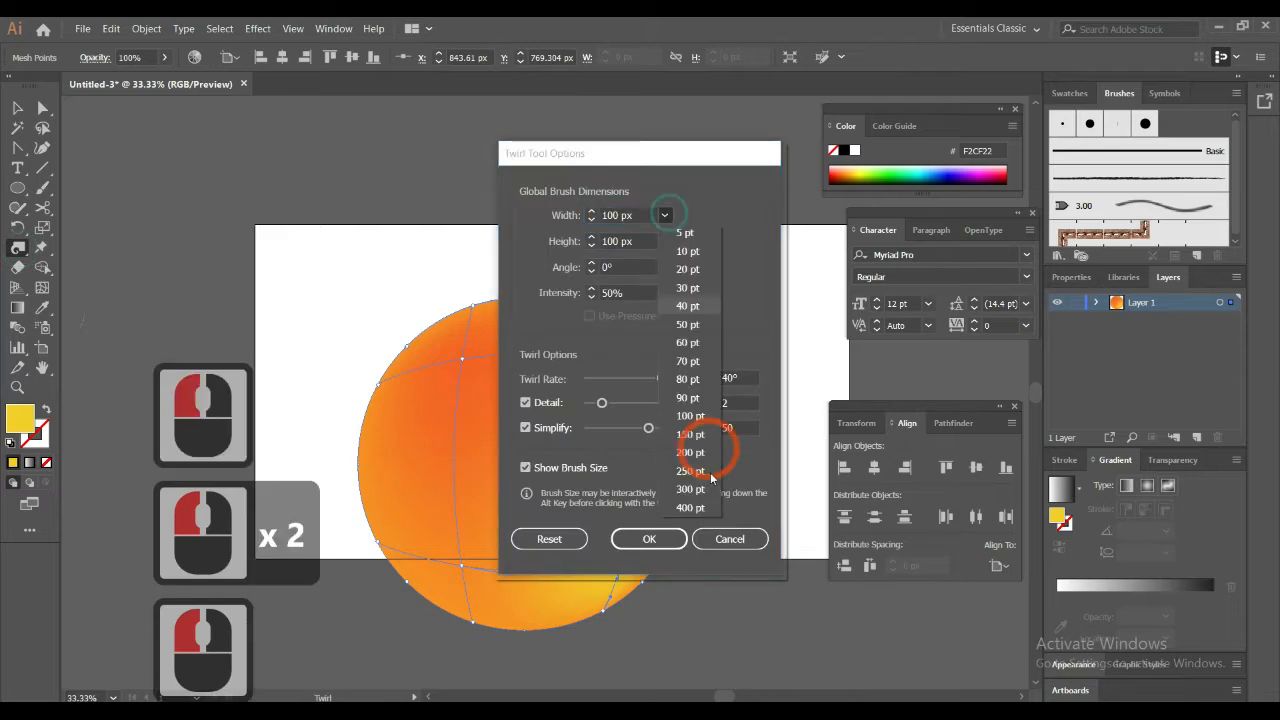
click(690, 507)
click(664, 243)
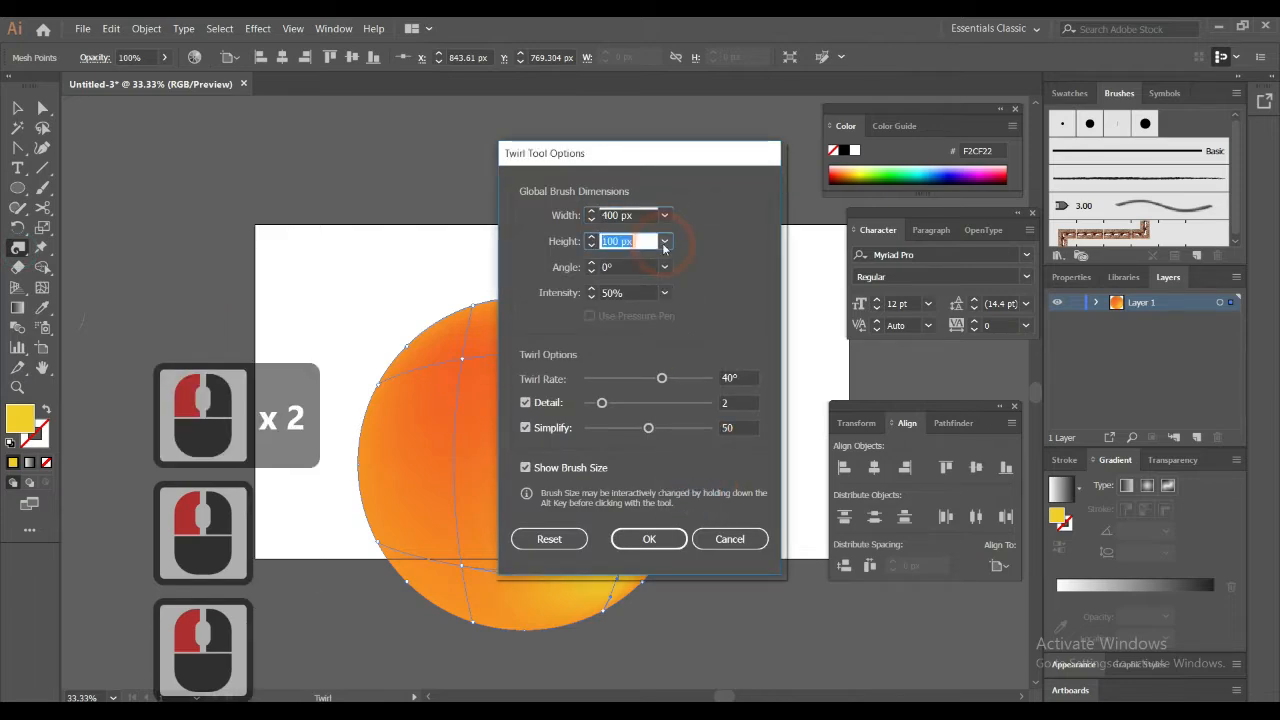
click(688, 531)
click(650, 540)
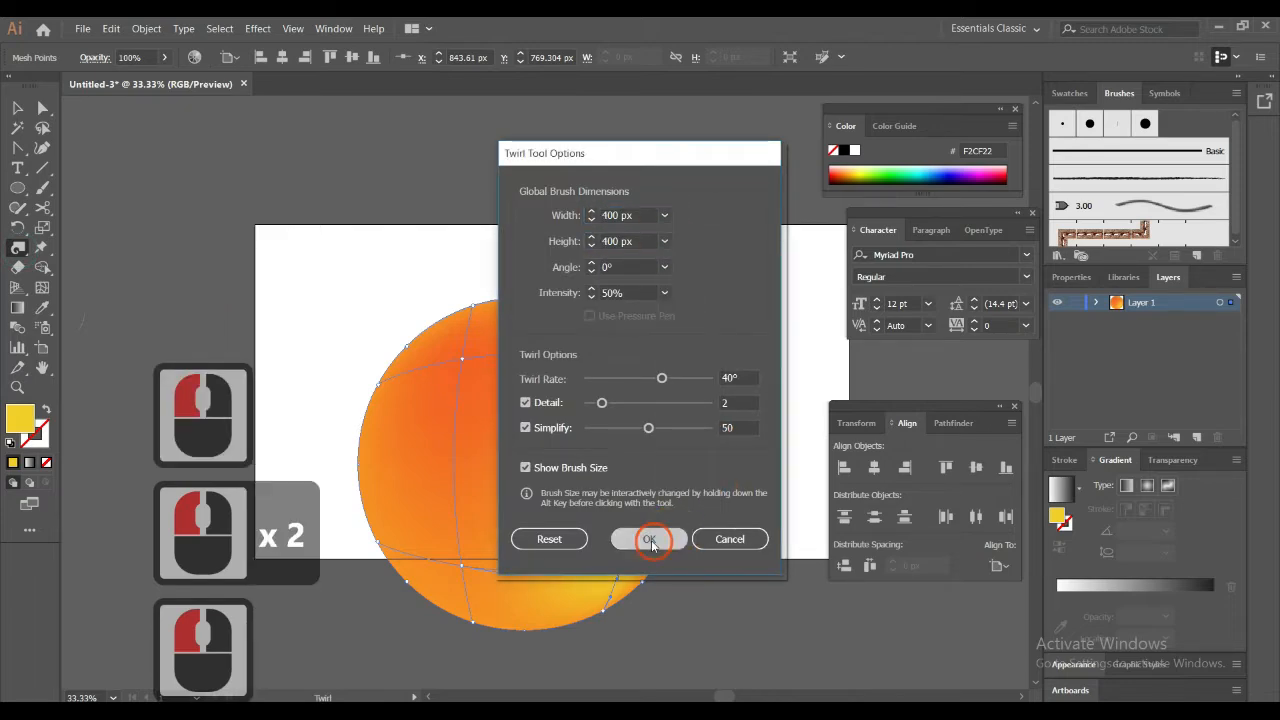
click(646, 535)
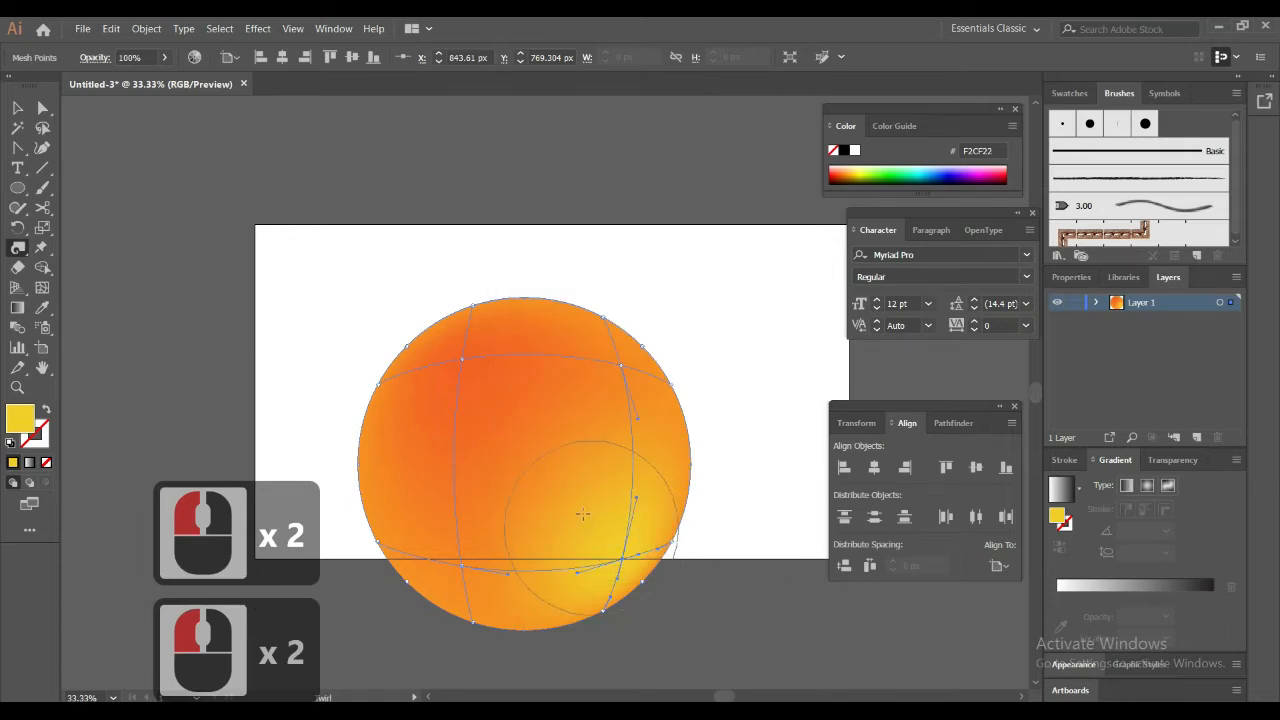
Twirl the mesh around the yellow lower-right area and around the red-orange upper-left area of the circle
click(583, 514)
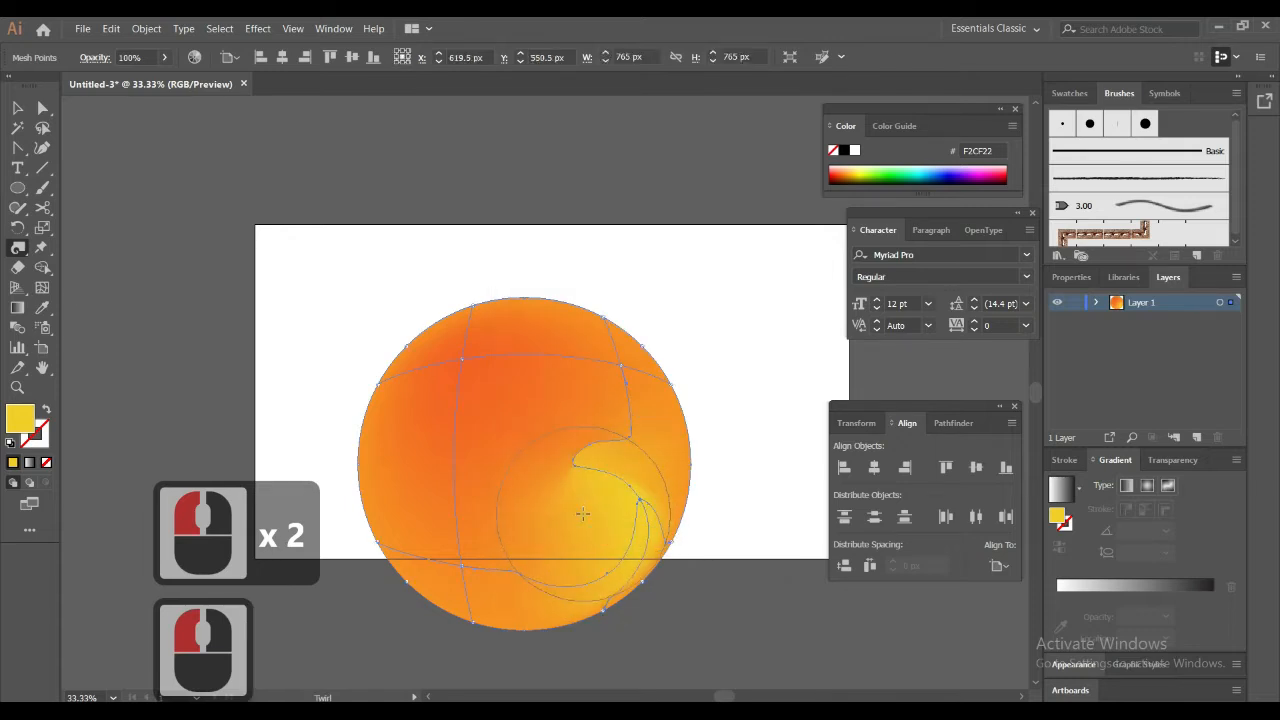
click(42, 107)
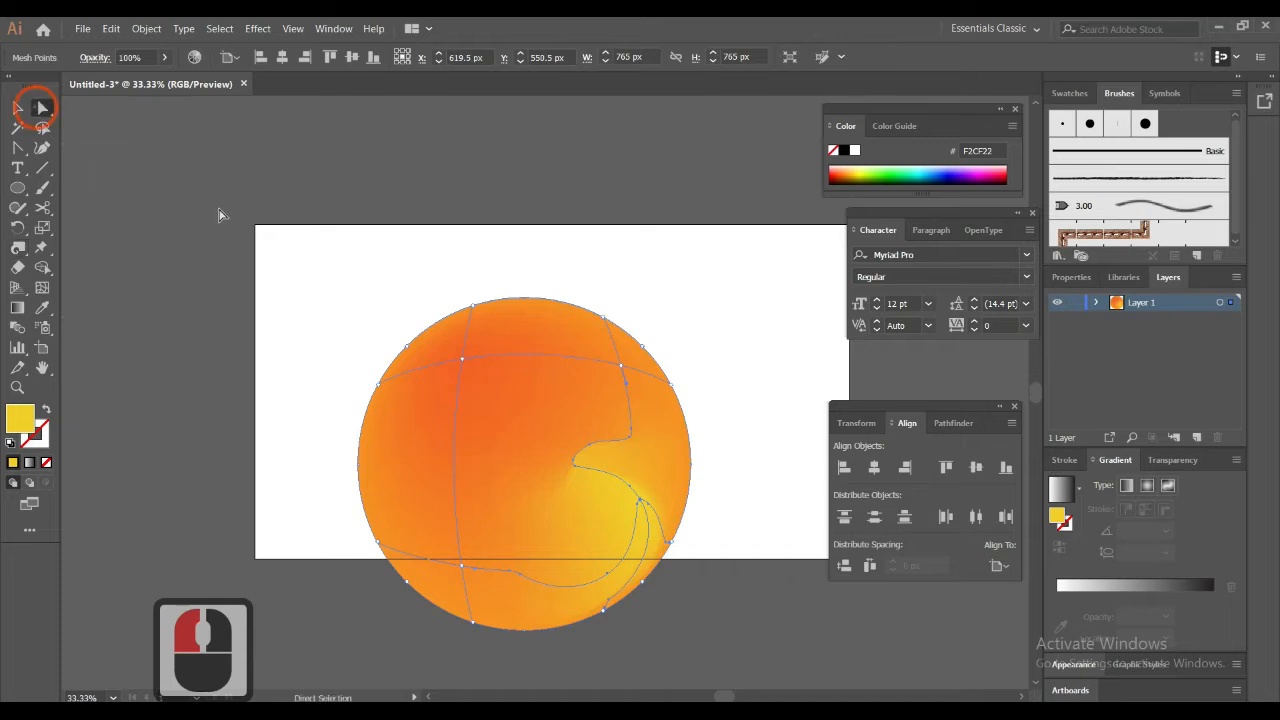
click(448, 362)
drag(465, 366, 466, 362)
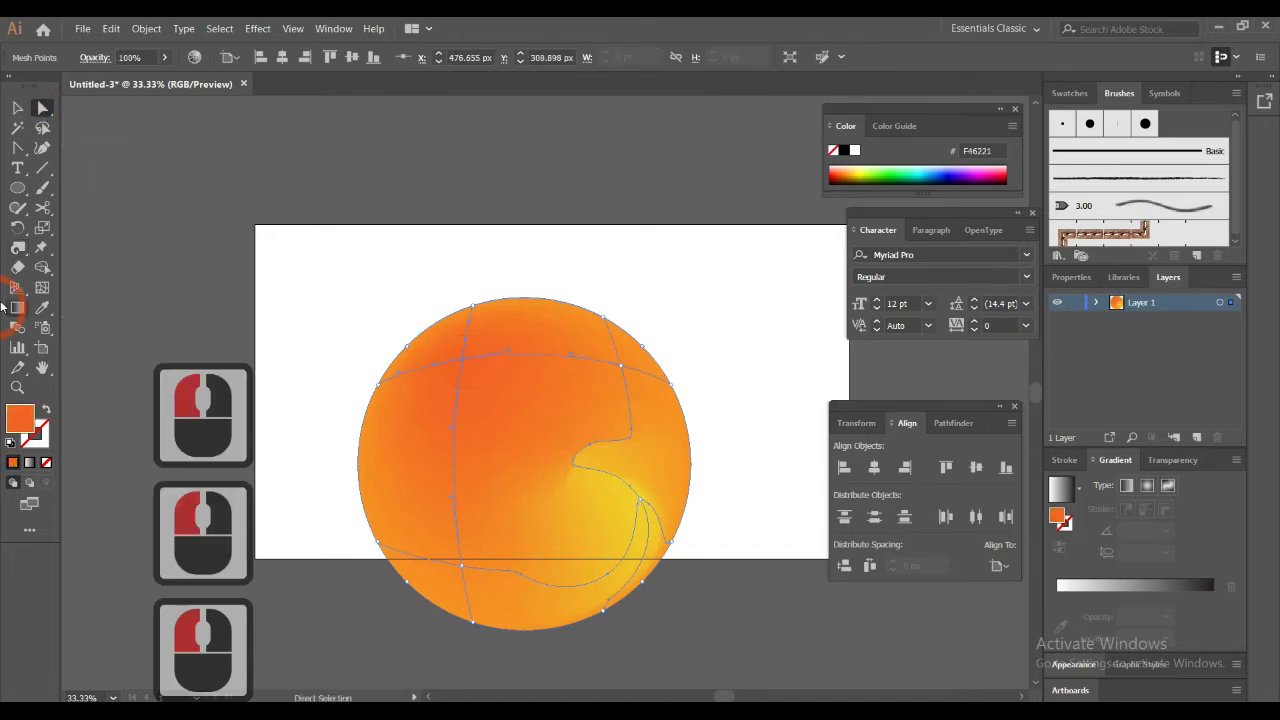
click(17, 247)
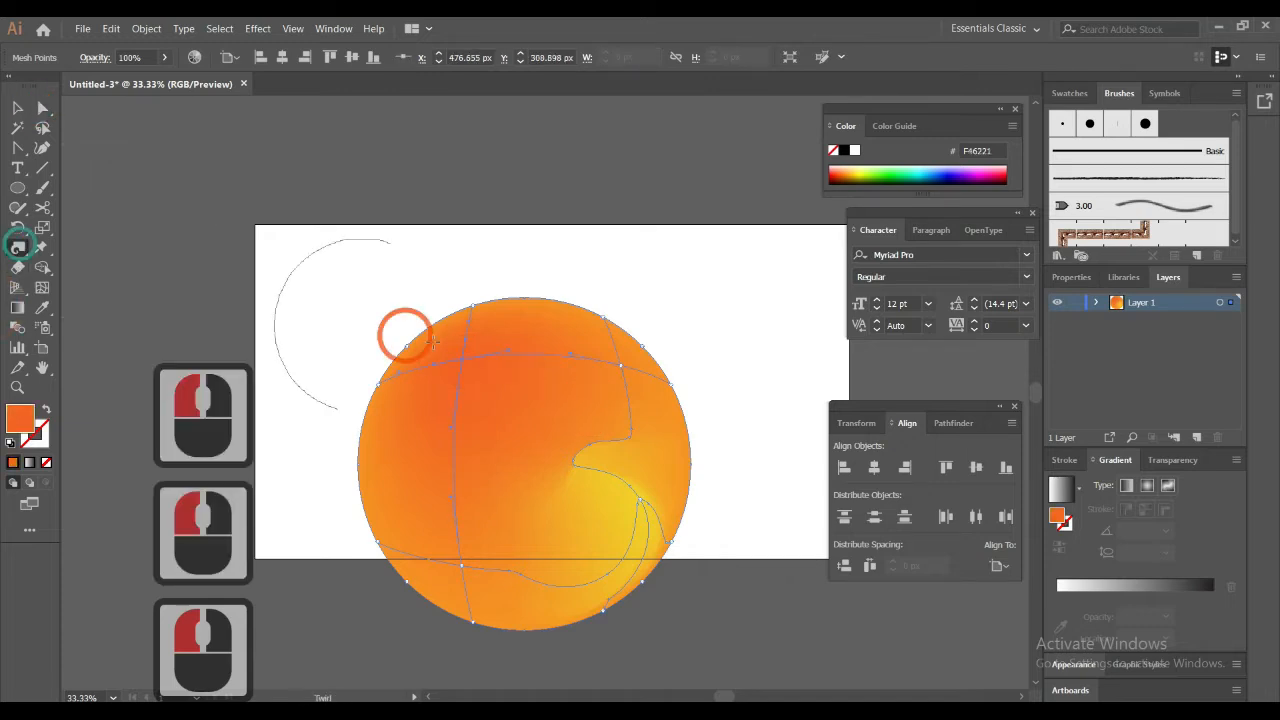
click(487, 378)
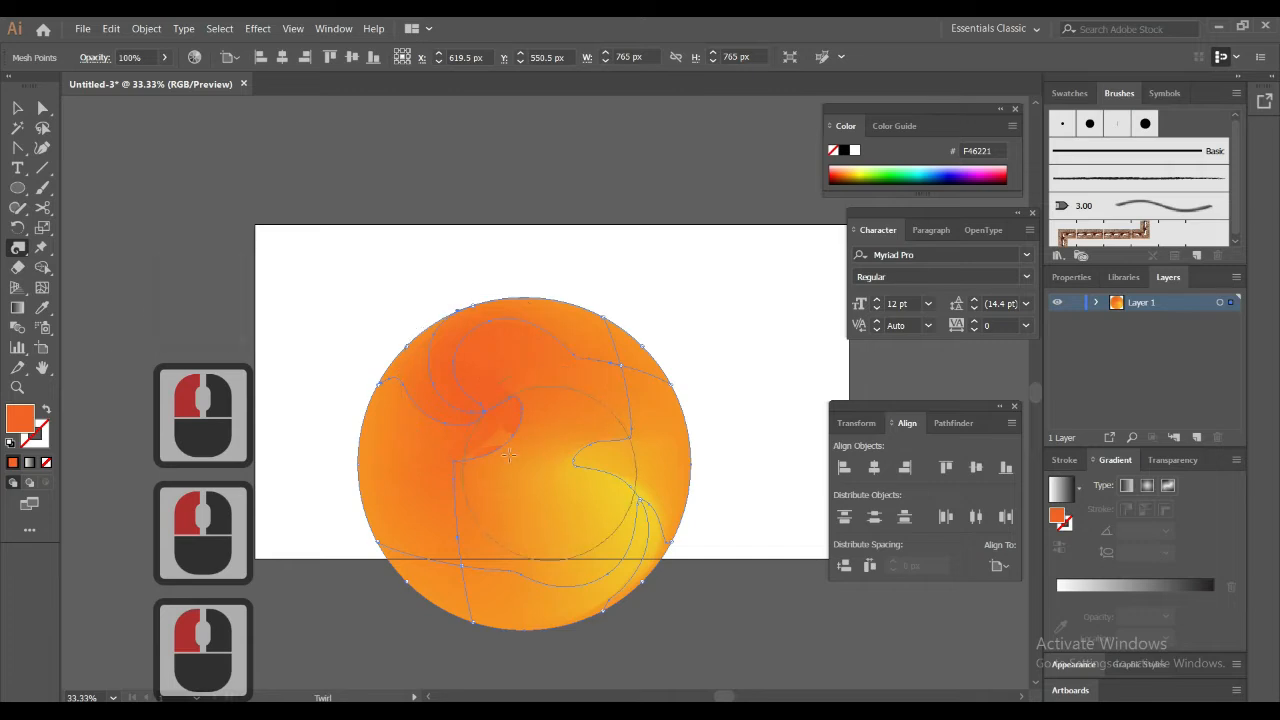
Enlarge the Twirl tool's brush to 1000 px wide and 1000 px high
double_click(16, 249)
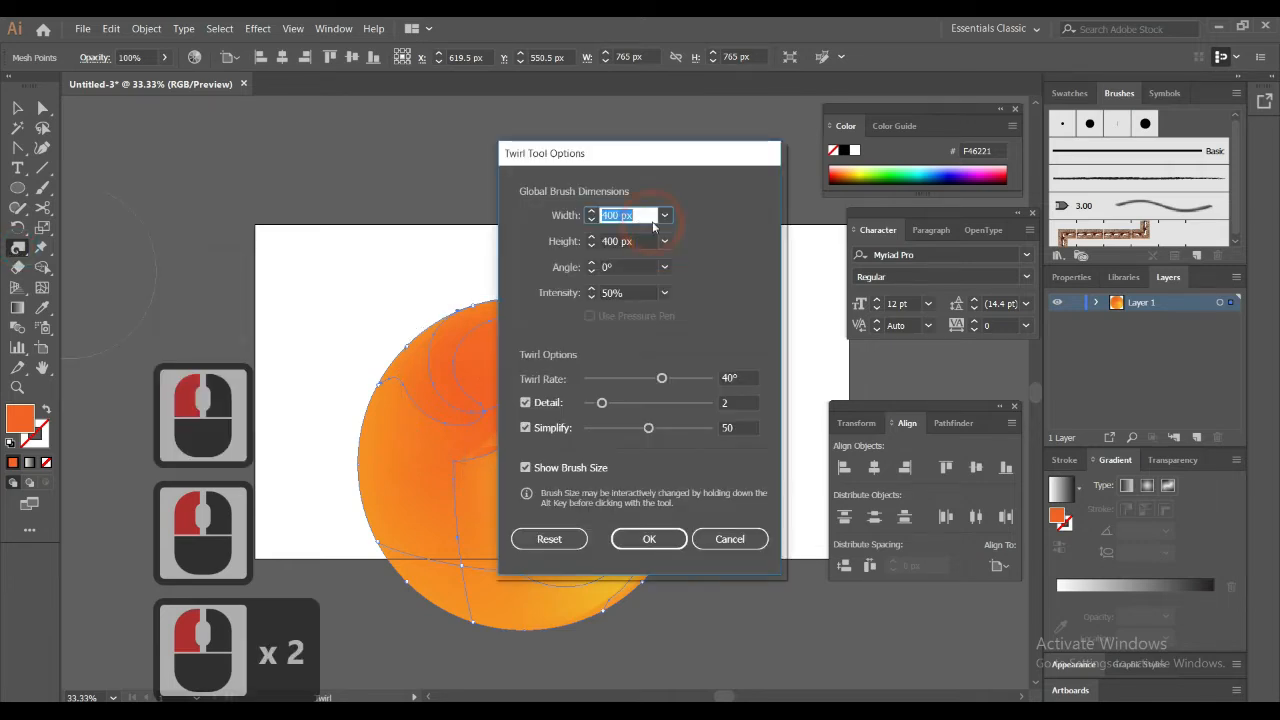
text(1000)
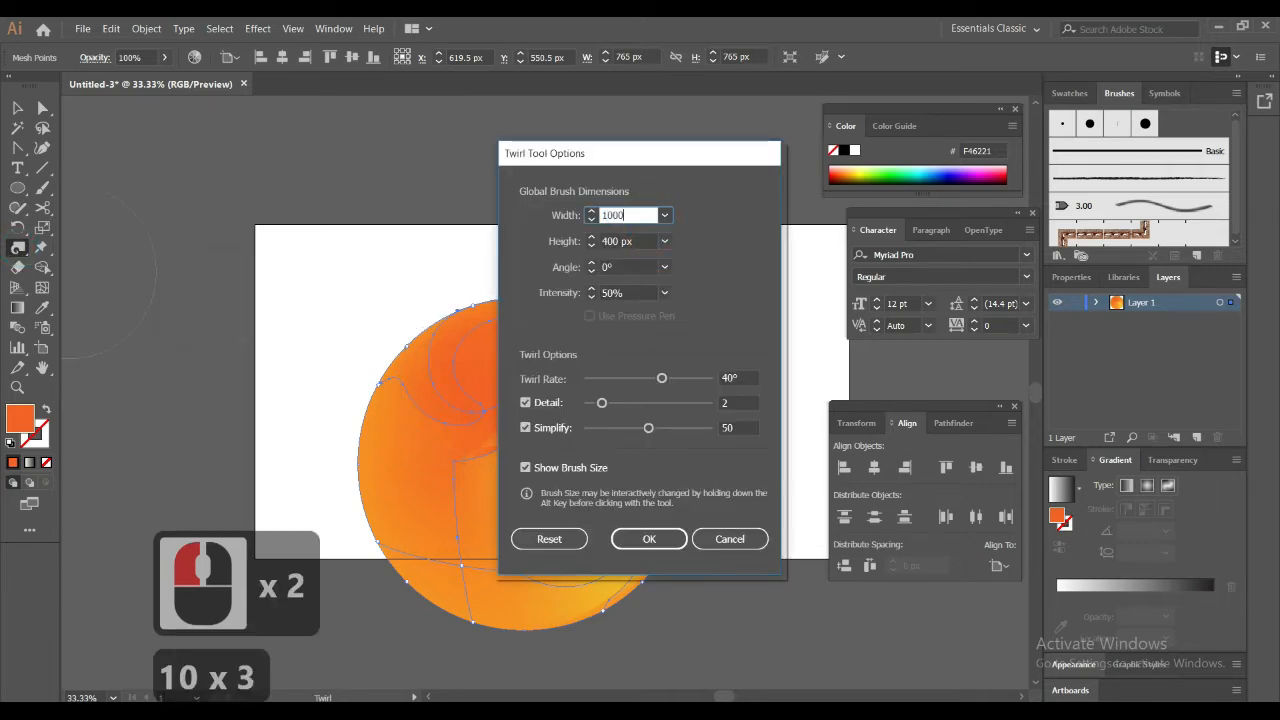
key(Tab)
click(529, 242)
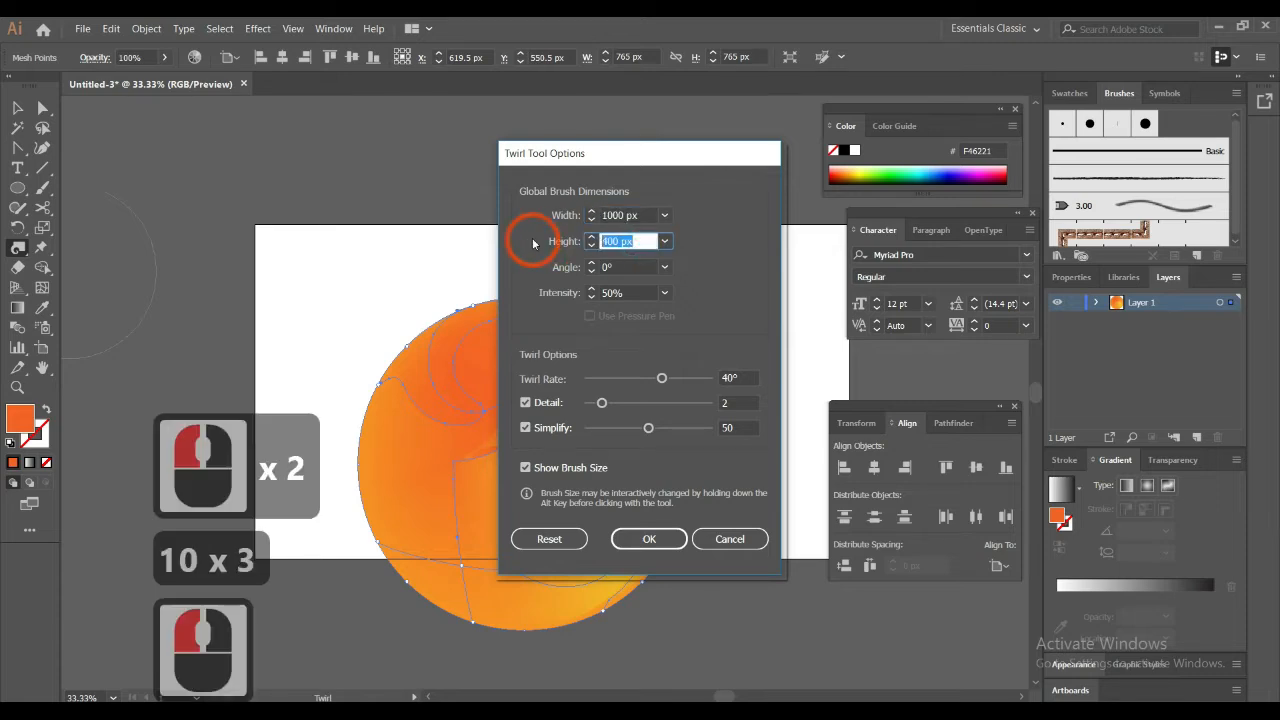
text(100)
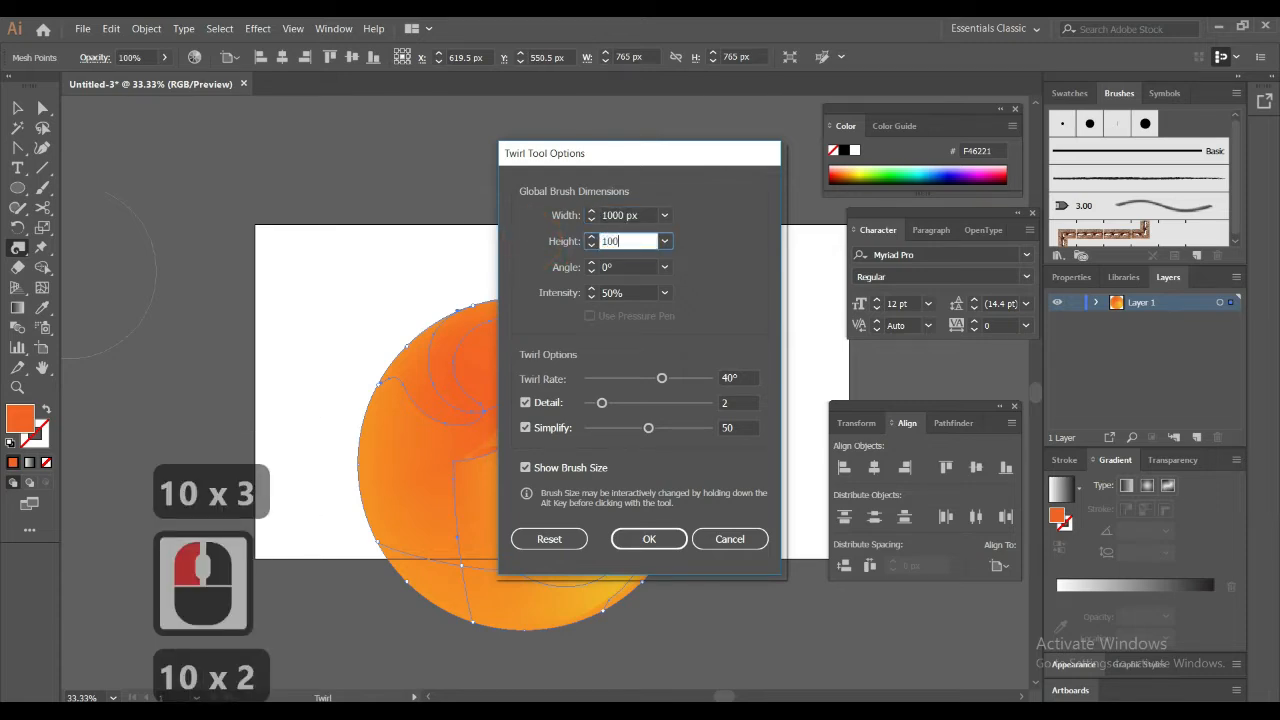
text(0)
click(645, 536)
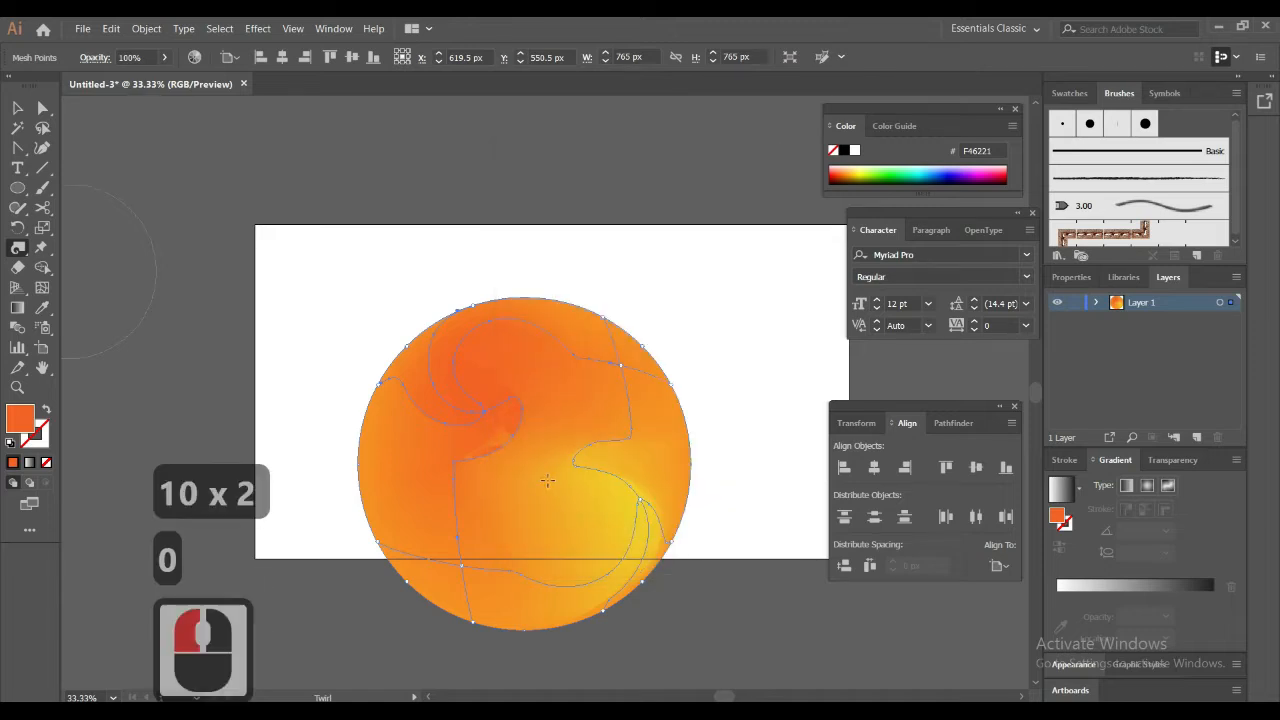
Twirl the circle's mesh around its centre, and repeat the twirl with the yellow lower-right mesh point selected
drag(528, 457, 528, 457)
key(a)
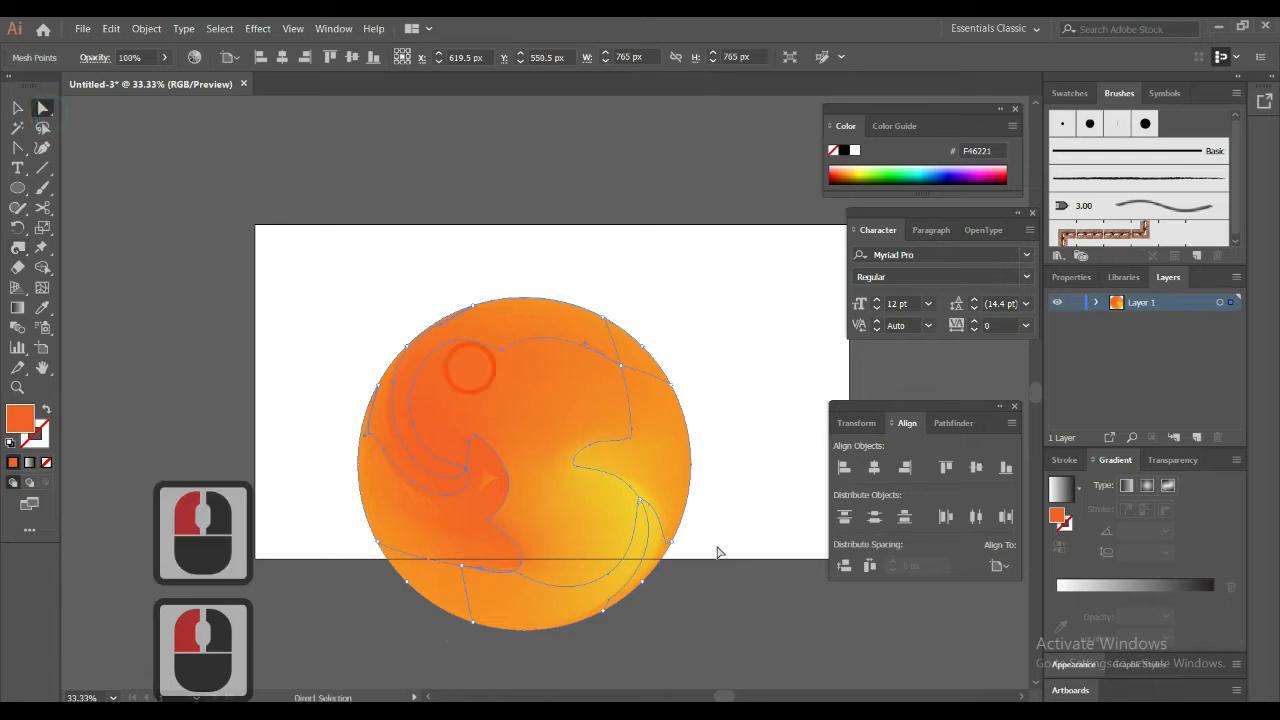
shift+click(641, 499)
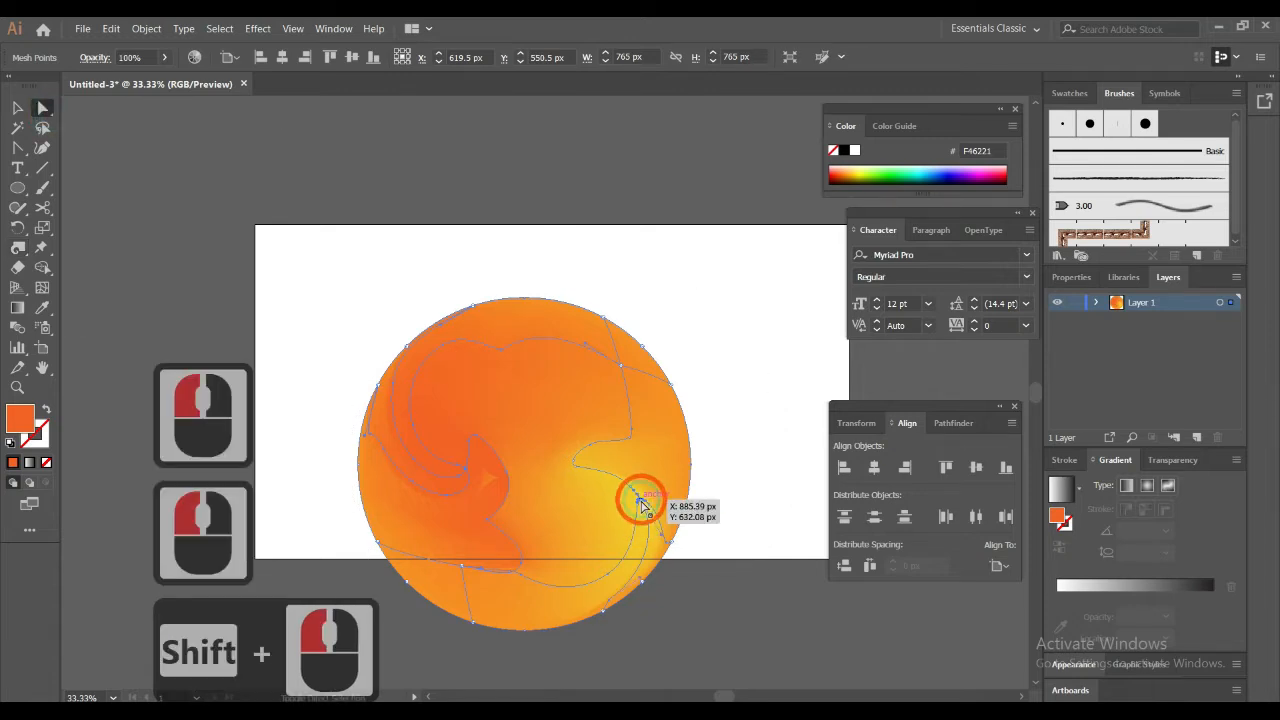
click(19, 249)
drag(529, 464, 529, 464)
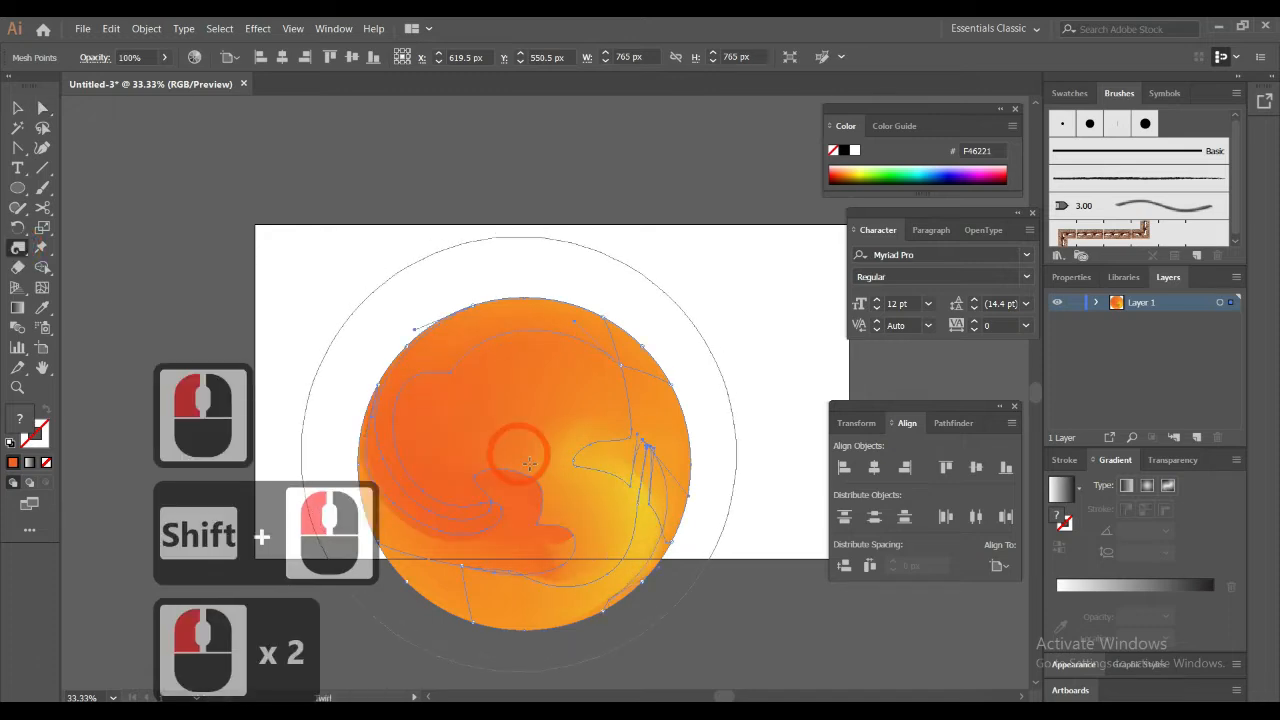
Apply the Pixelate effect Crystallize to the whole mesh circle with a slightly larger cell size than the preset one
click(18, 109)
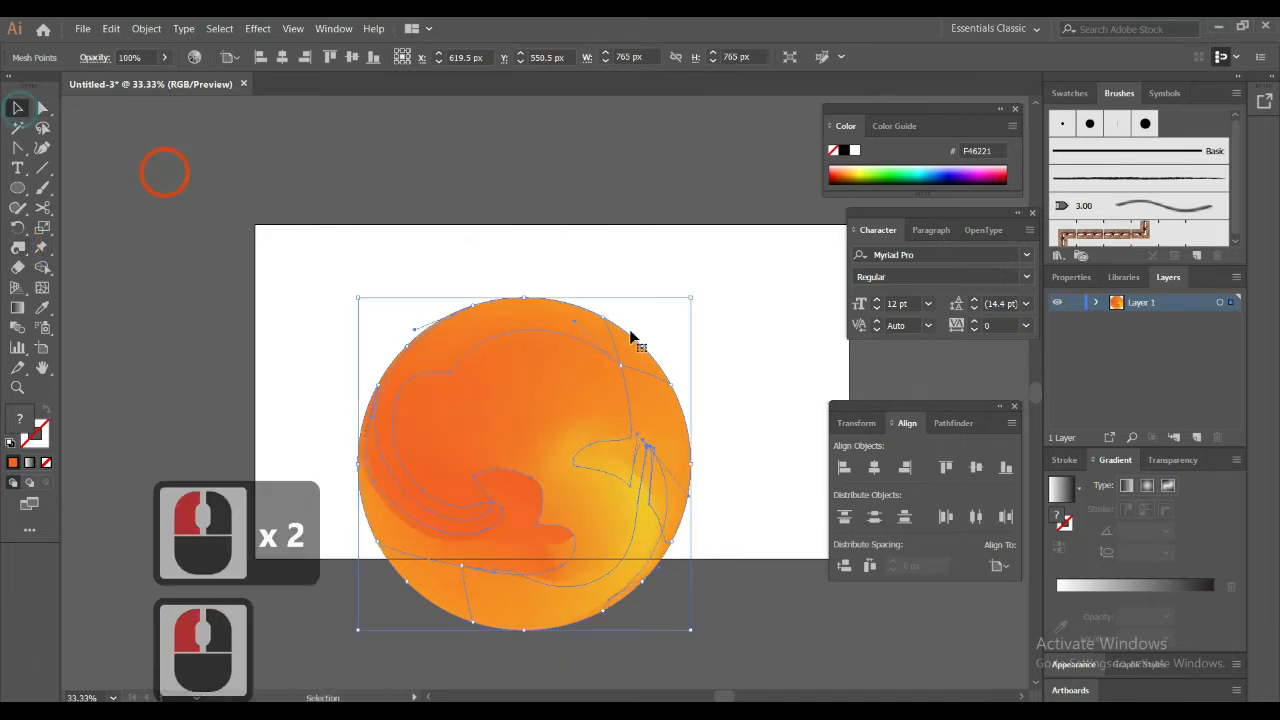
double_click(759, 303)
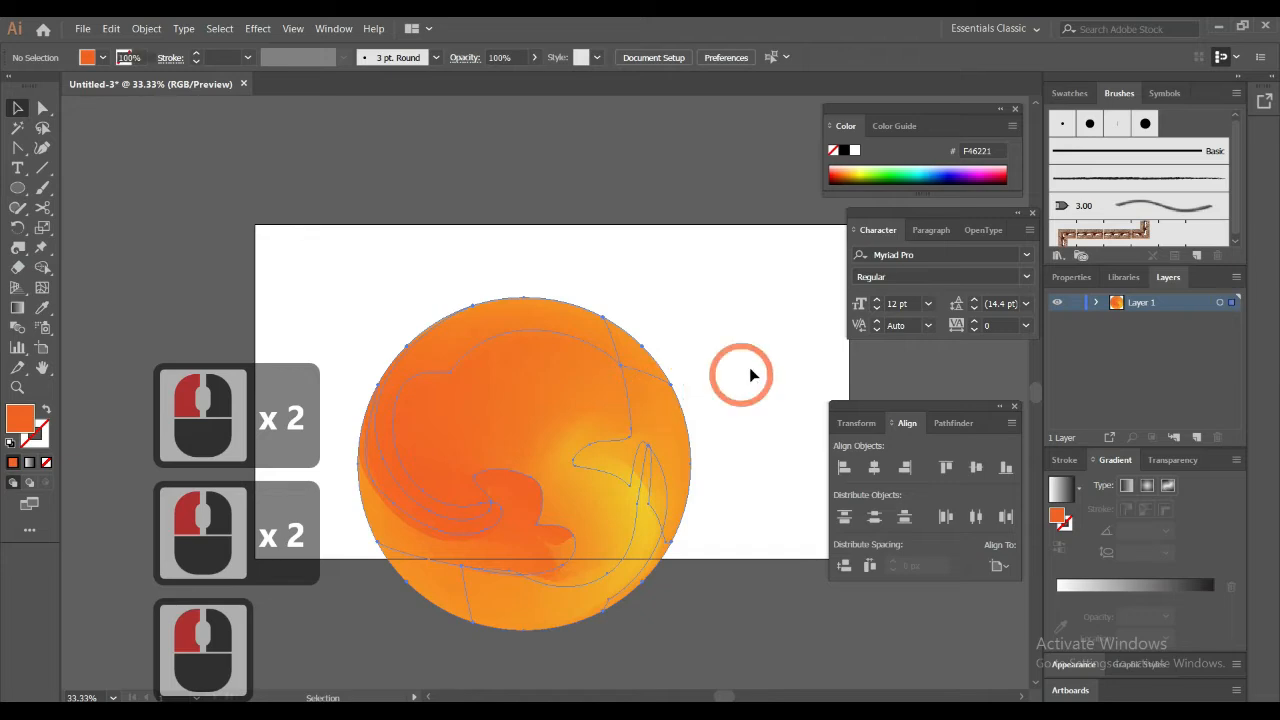
double_click(752, 374)
click(677, 420)
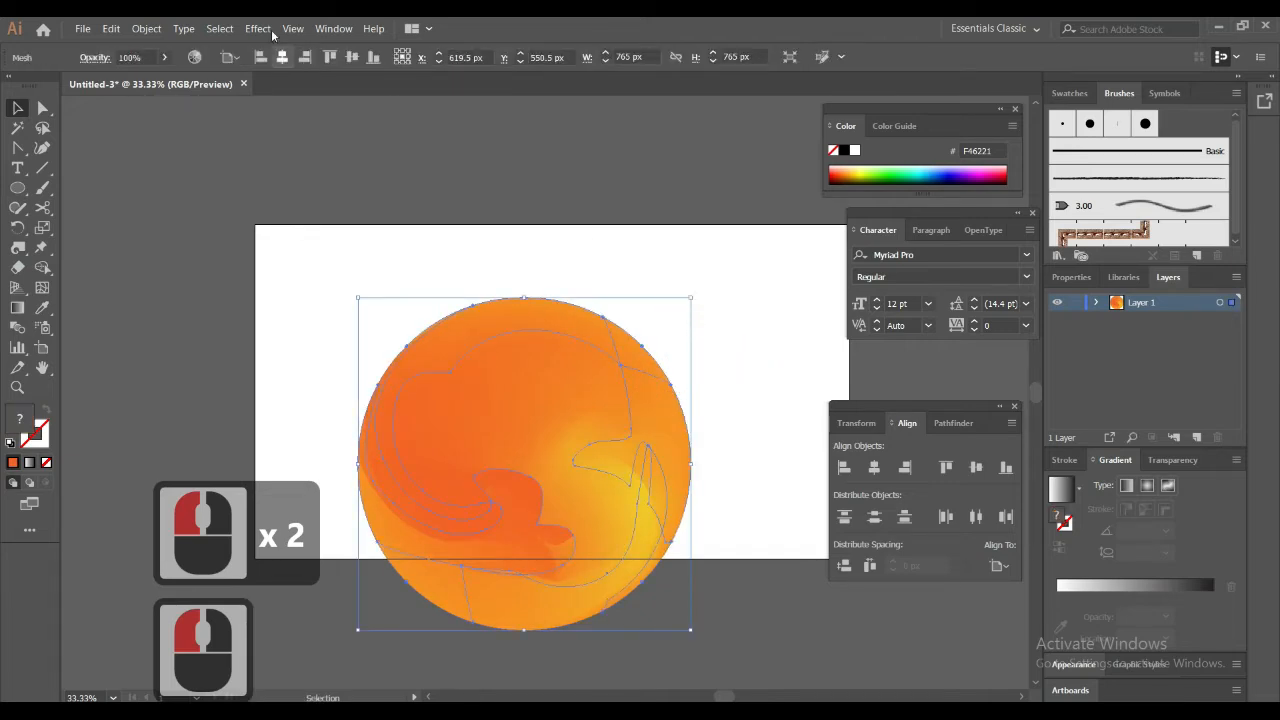
click(257, 29)
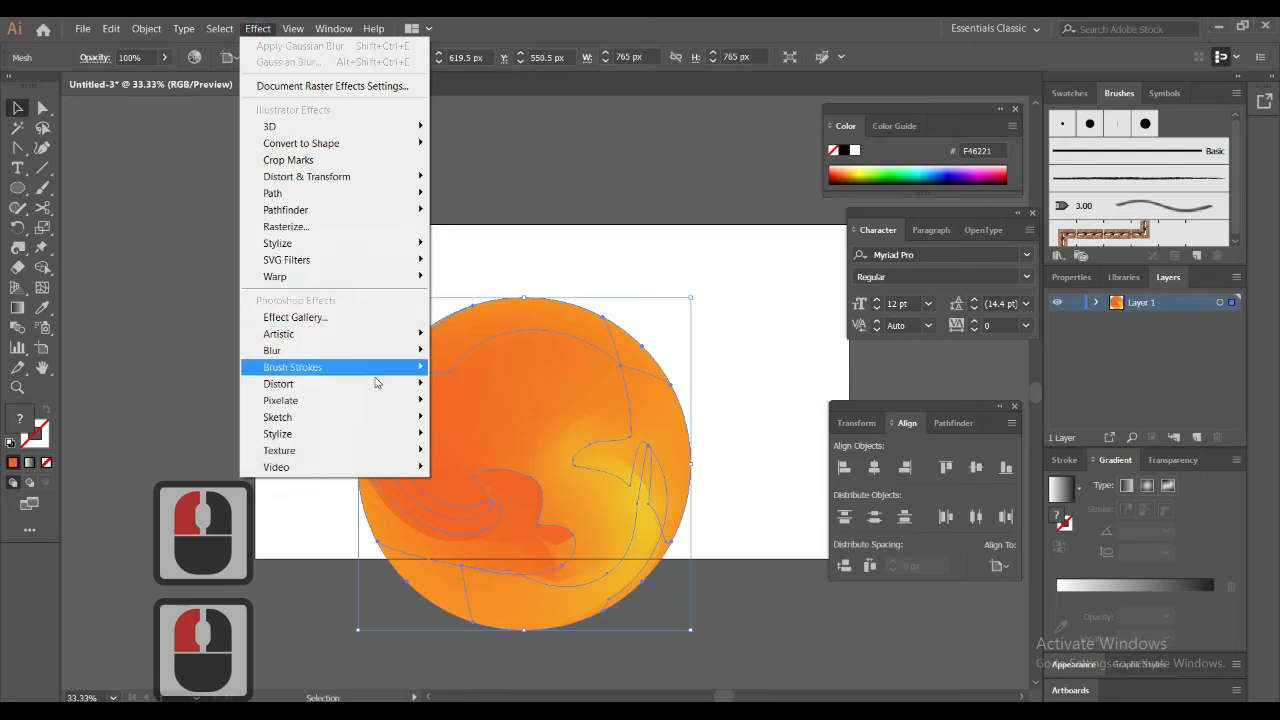
mouse_move(378, 402)
click(492, 411)
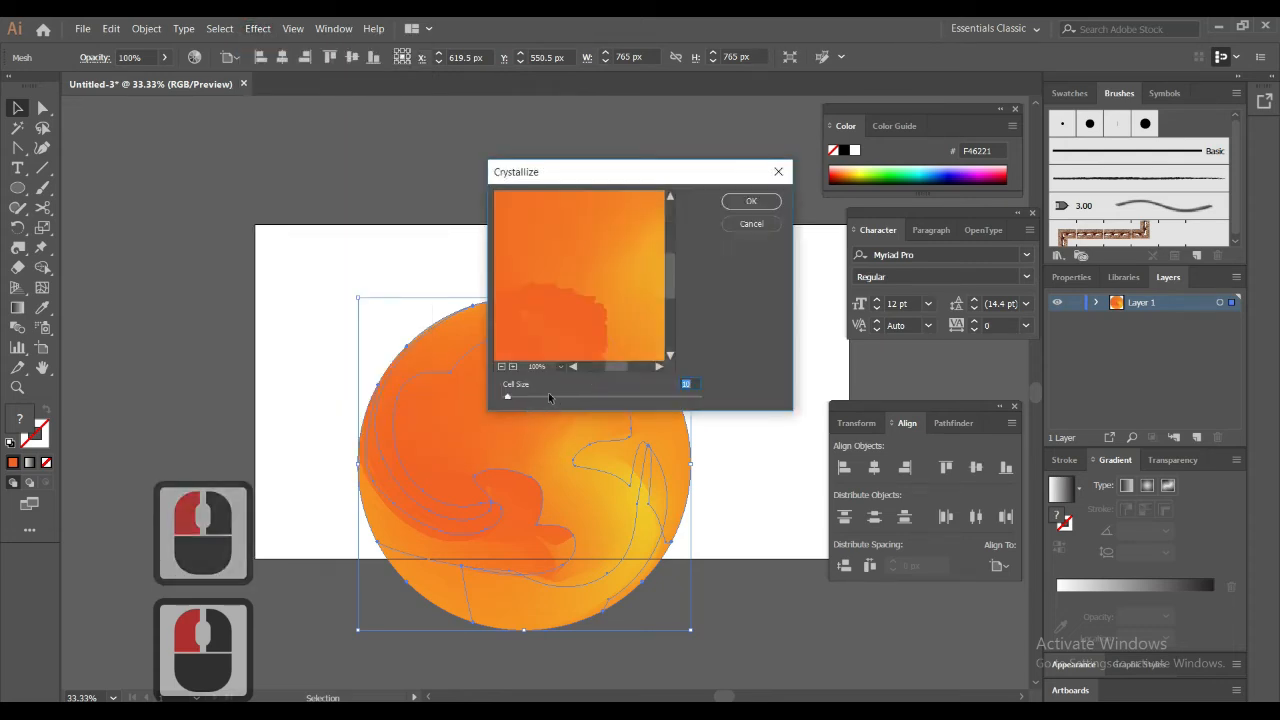
drag(510, 396, 534, 398)
click(757, 201)
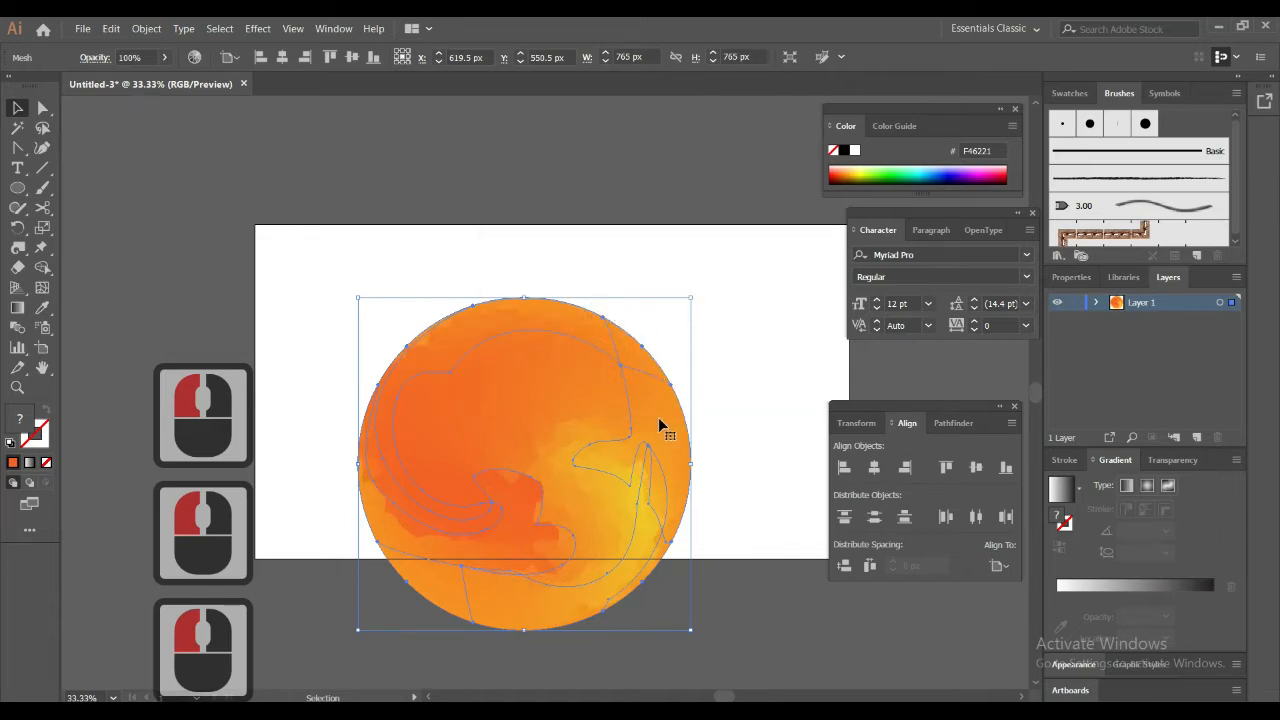
Expand the appearance of the crystallized circle
click(142, 28)
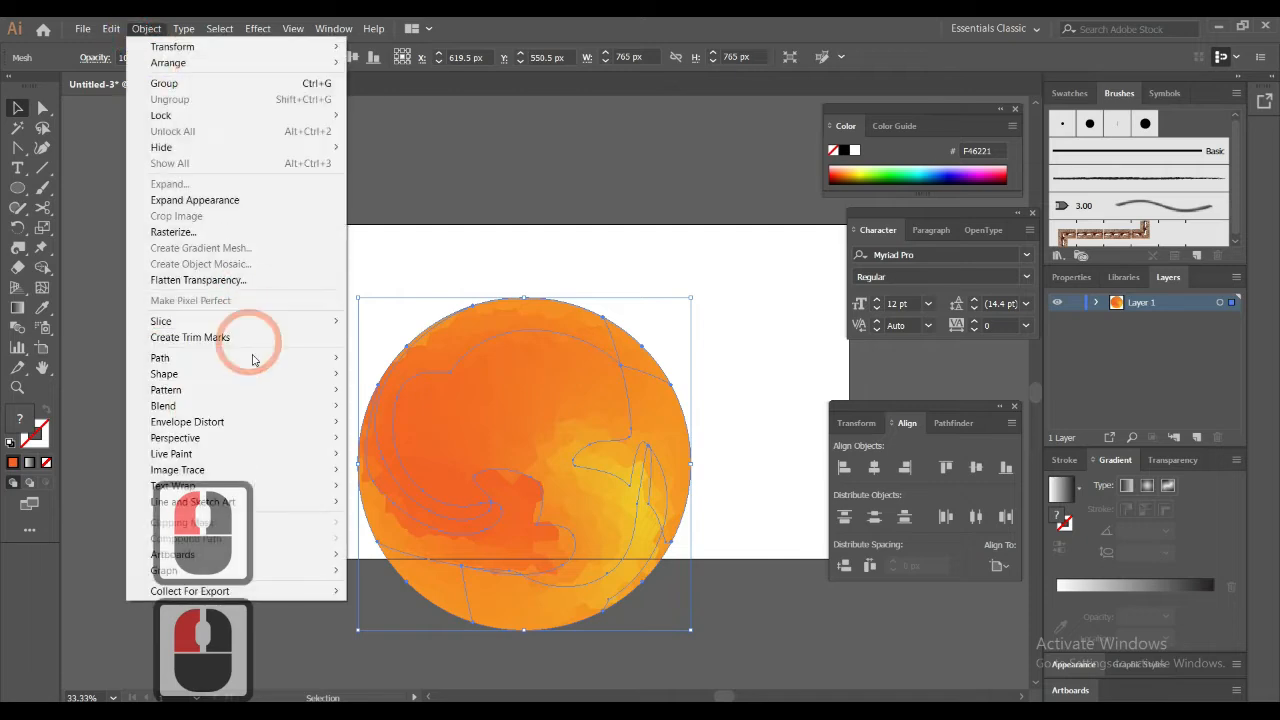
click(219, 200)
click(585, 357)
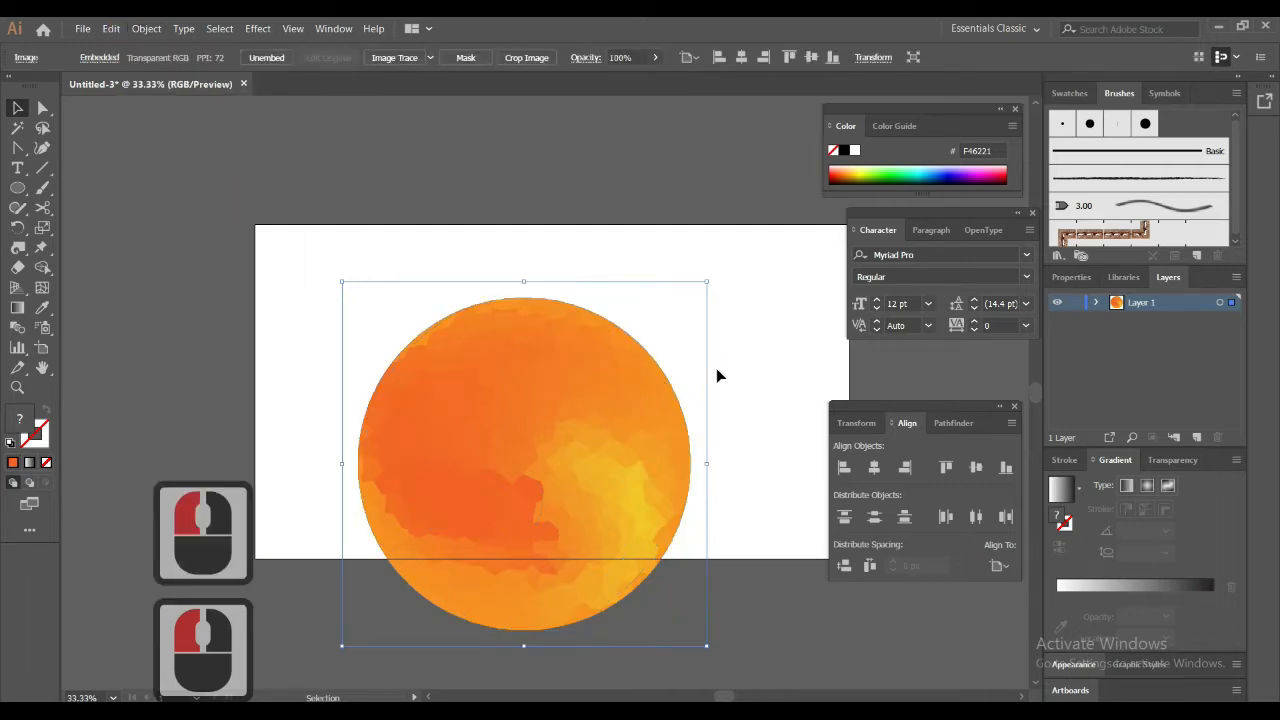
Enlarge the crystallized circle image proportionally to nearly the artboard's width and centre it over the artboard
drag(707, 283, 900, 186)
key(space)
drag(635, 395, 587, 290)
mouse_move(589, 354)
mouse_down()
mouse_move(595, 374)
mouse_move(591, 301)
mouse_move(610, 316)
mouse_move(597, 351)
mouse_move(608, 352)
mouse_up()
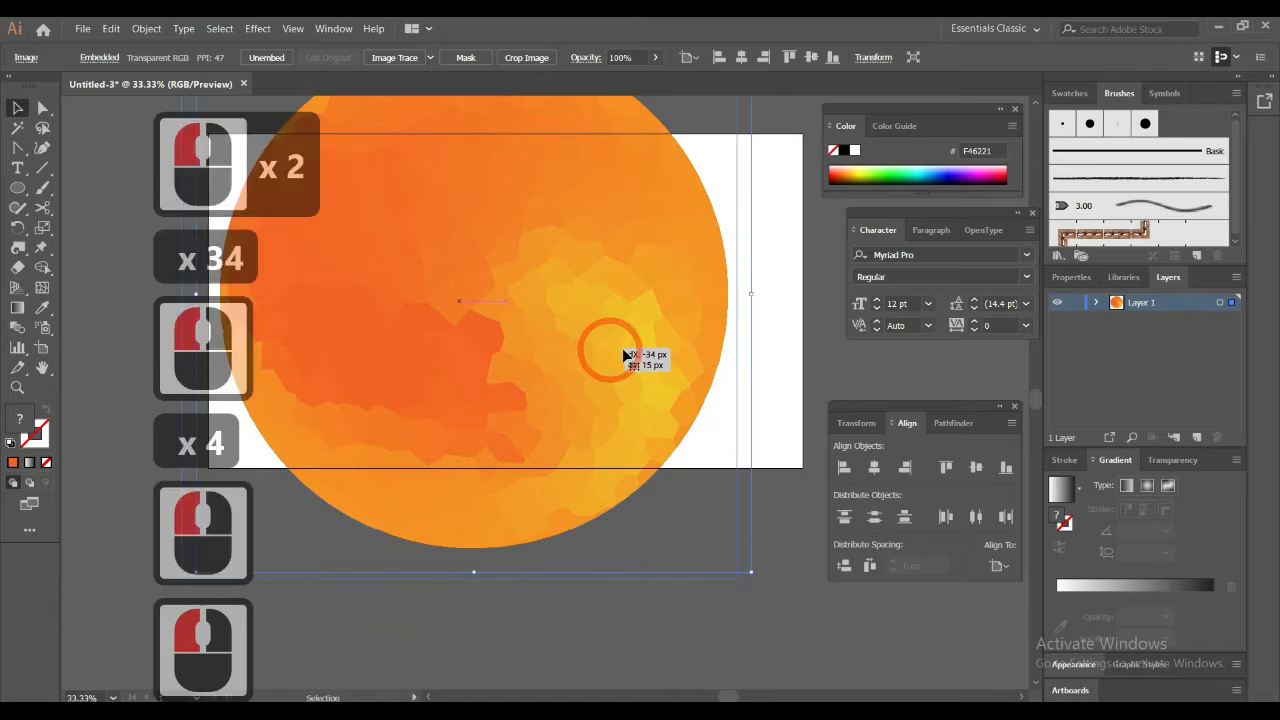
drag(736, 582, 844, 686)
drag(932, 701, 918, 696)
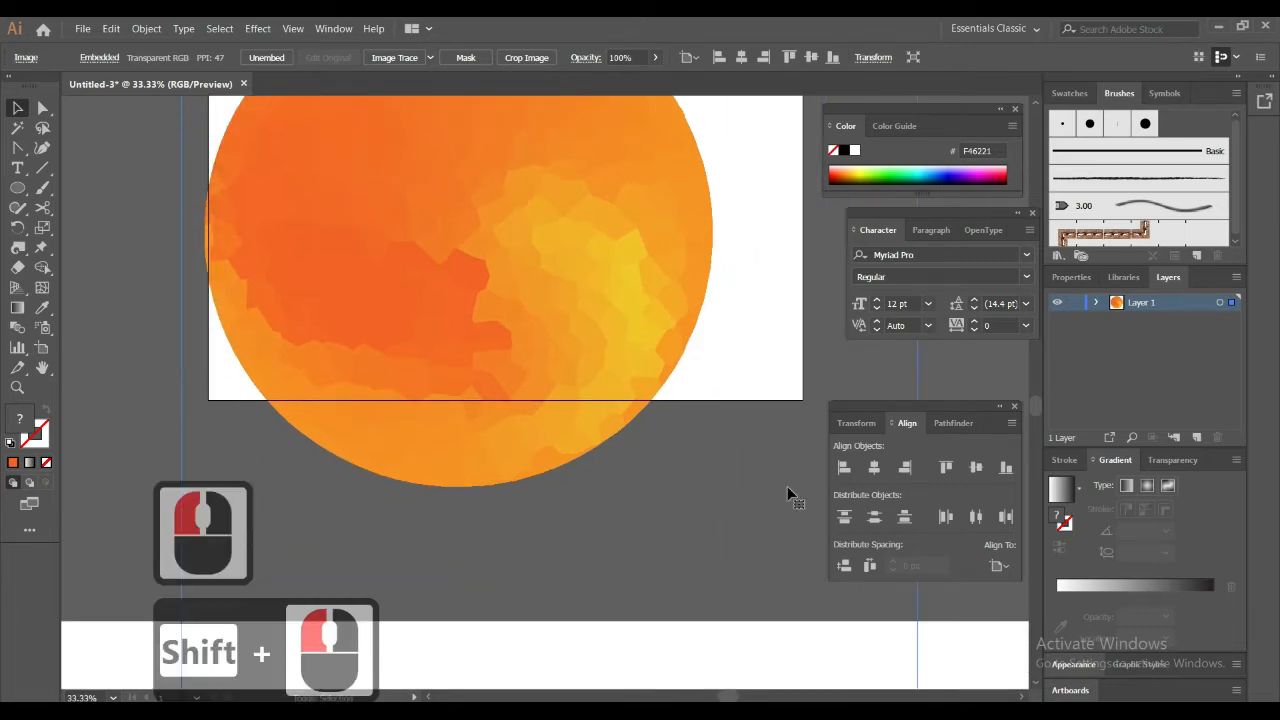
drag(656, 353, 640, 451)
drag(717, 486, 632, 390)
drag(672, 455, 700, 449)
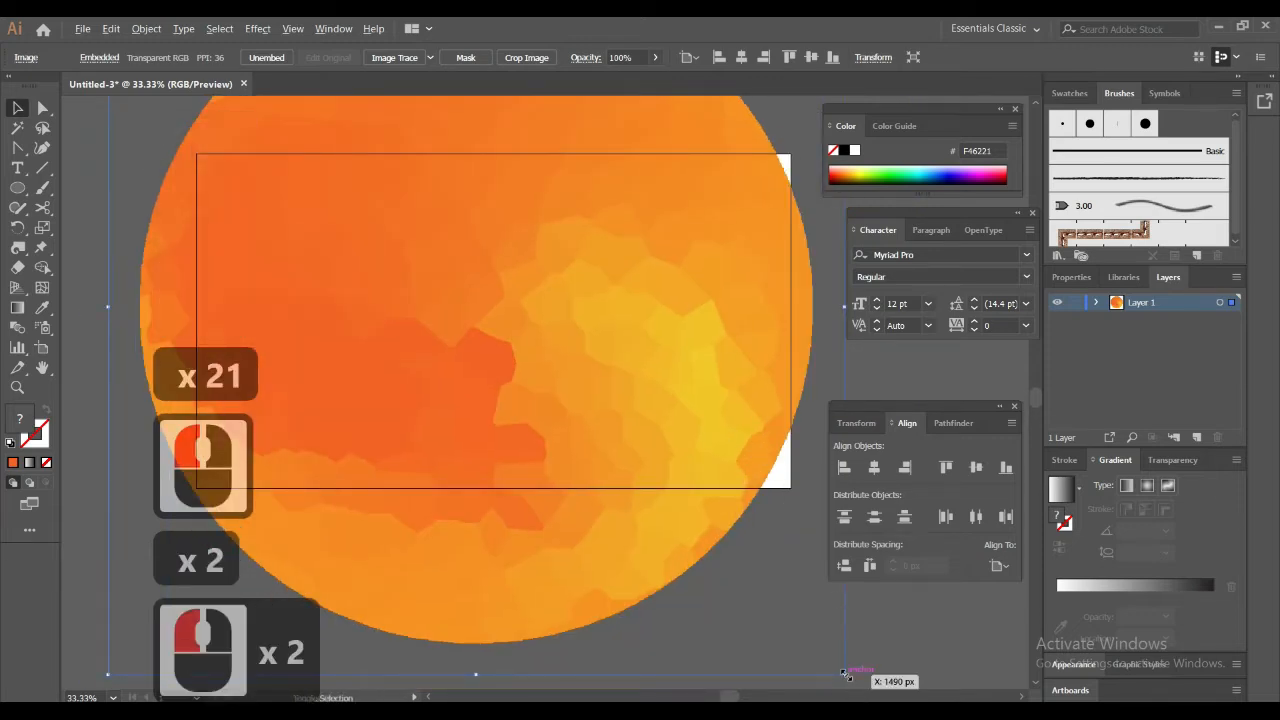
drag(845, 674, 798, 628)
drag(634, 376, 677, 400)
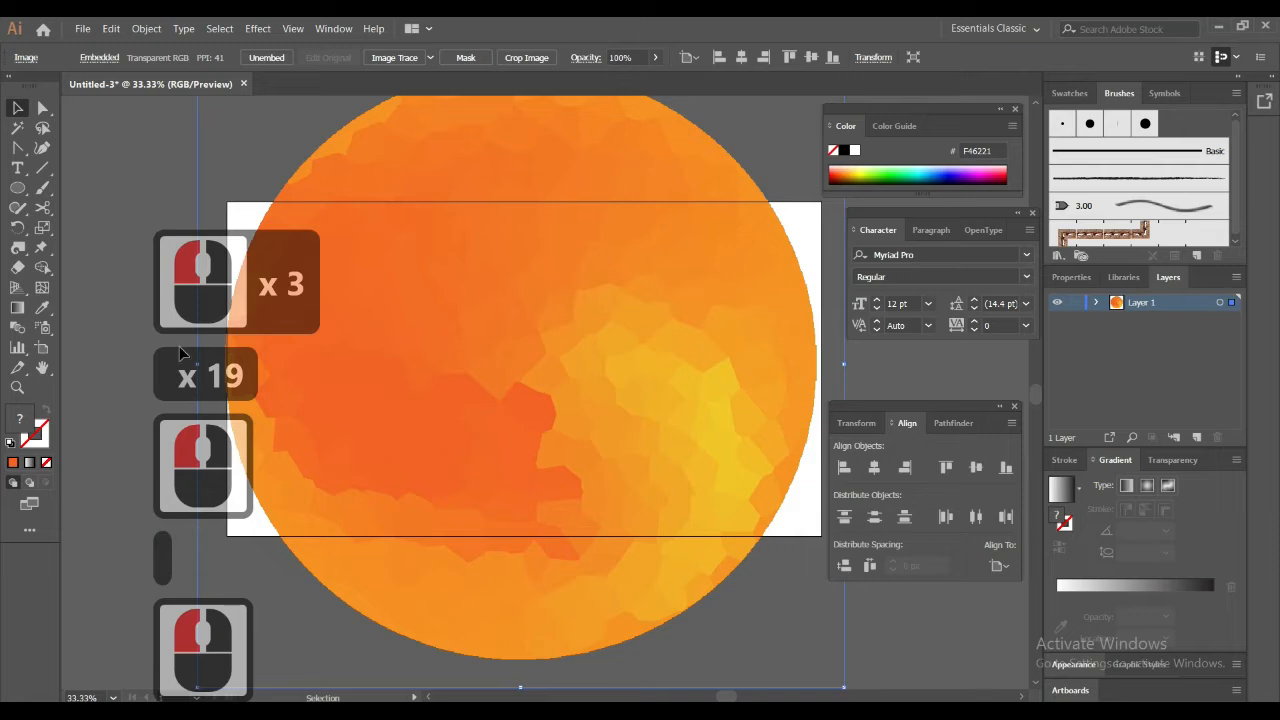
Draw a rectangle covering the whole artboard, filled with orange F6931E sampled from the circle's edge
click(42, 307)
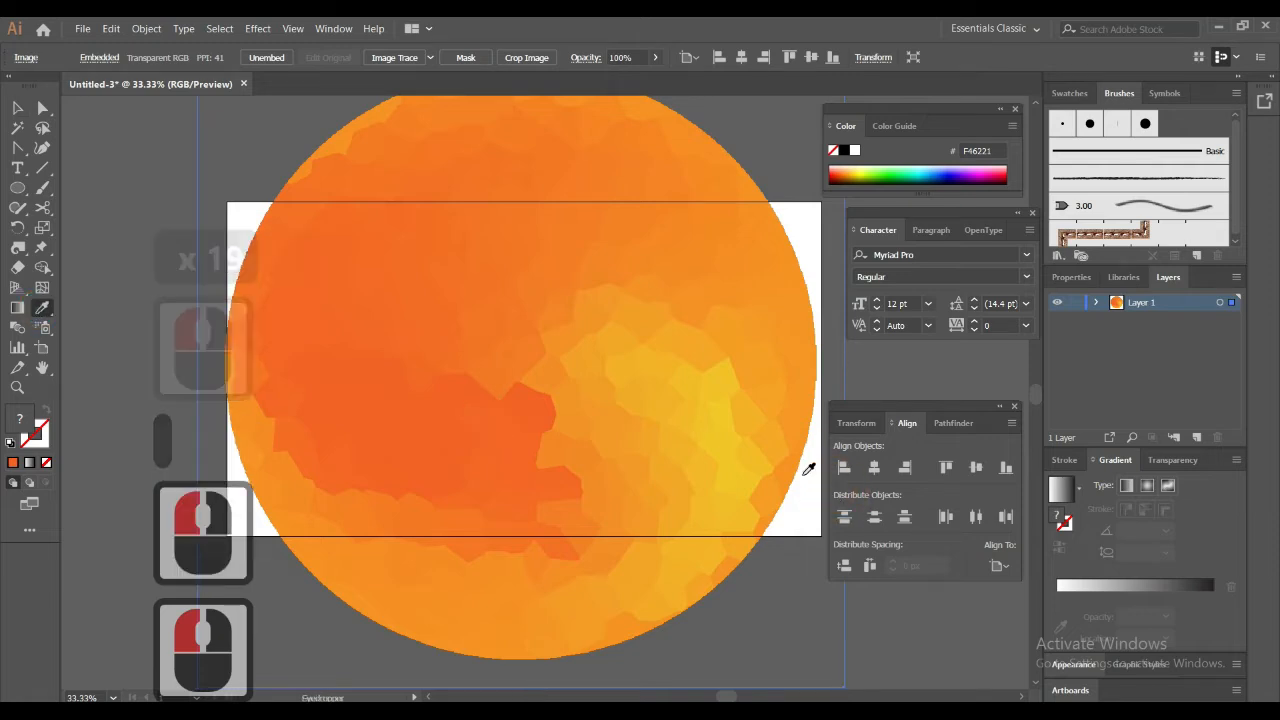
click(790, 467)
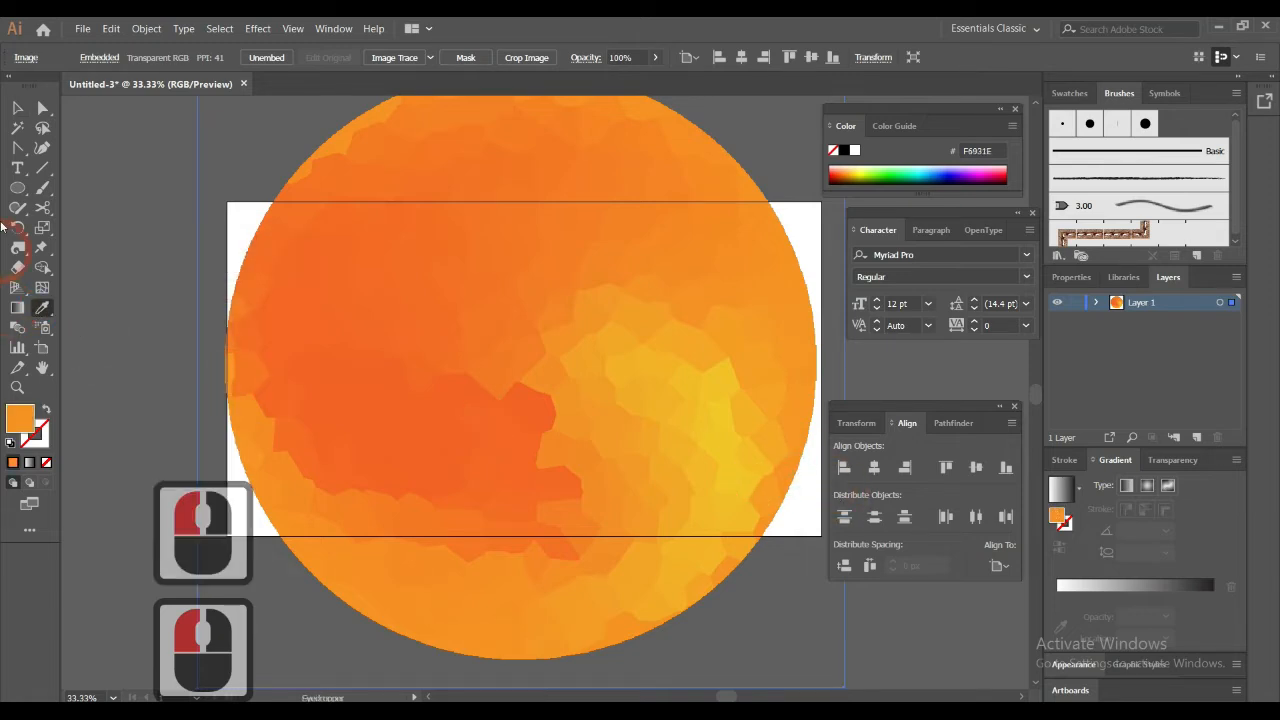
drag(19, 188, 88, 187)
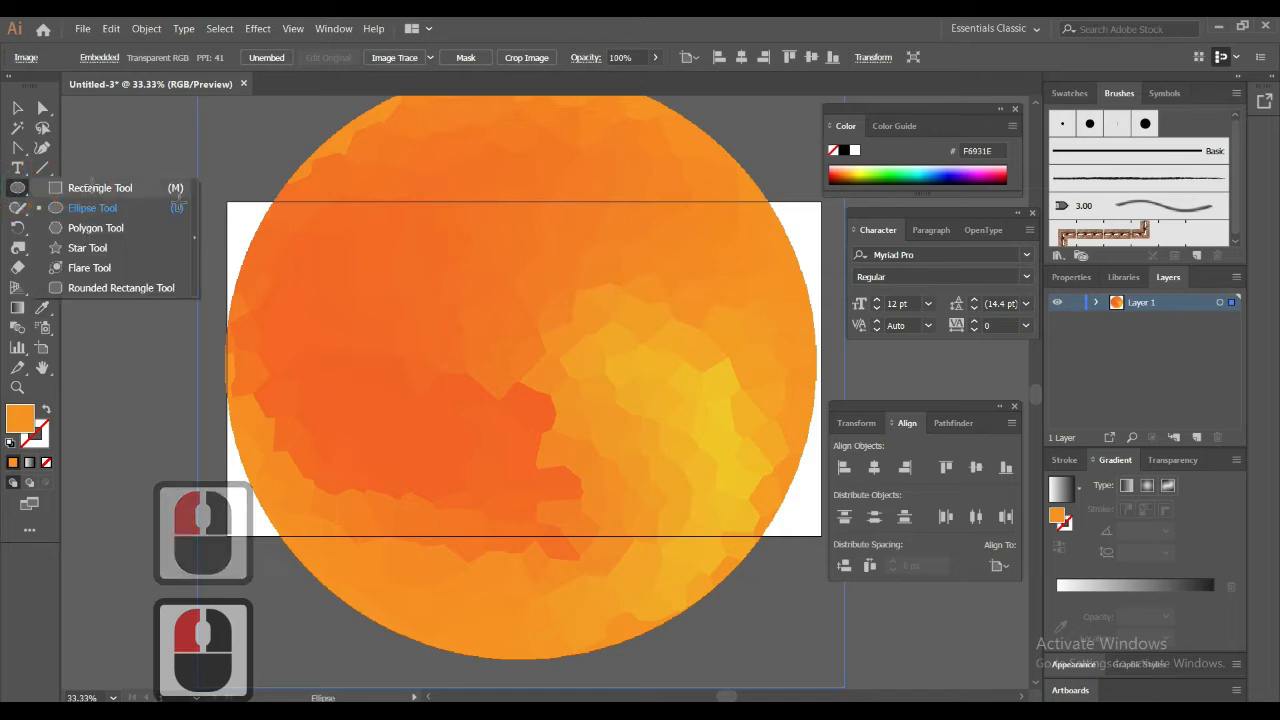
mouse_move(226, 200)
mouse_down()
mouse_move(457, 363)
mouse_move(711, 509)
mouse_move(911, 597)
mouse_move(820, 536)
mouse_up()
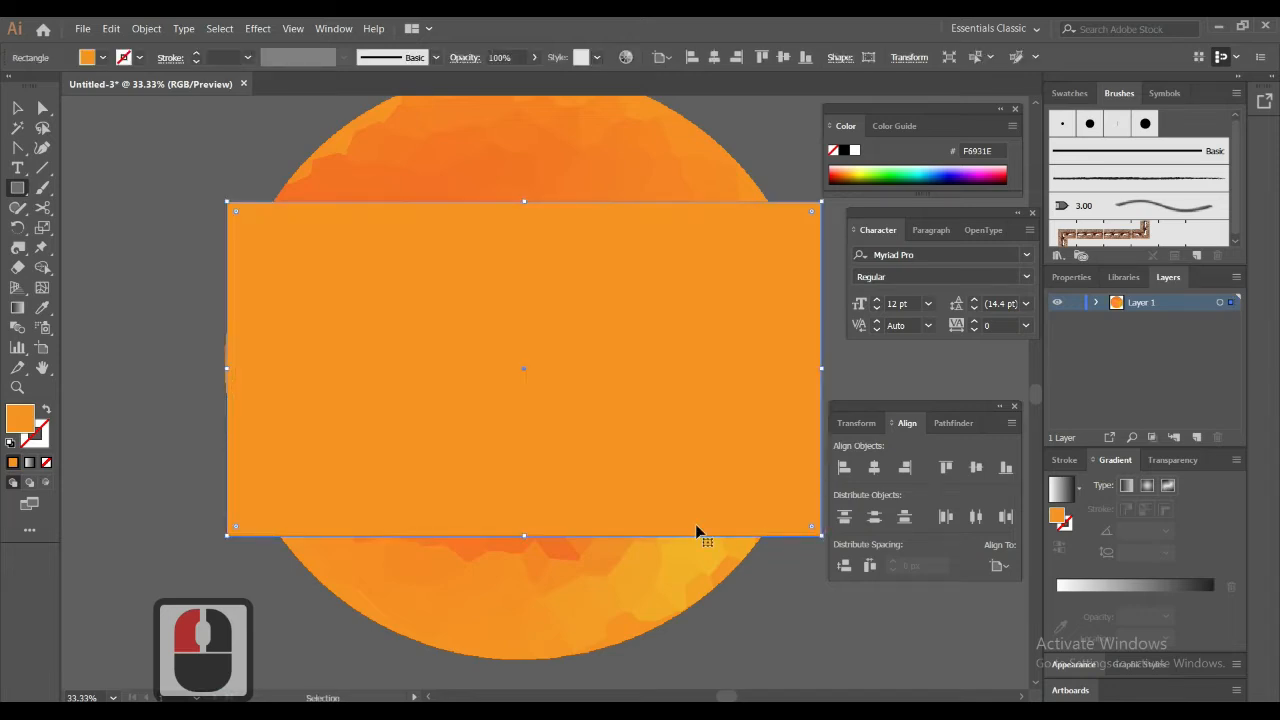
Send the orange rectangle behind the crystallized circle and clear the selection
key(ctrl+shift+bracketleft)
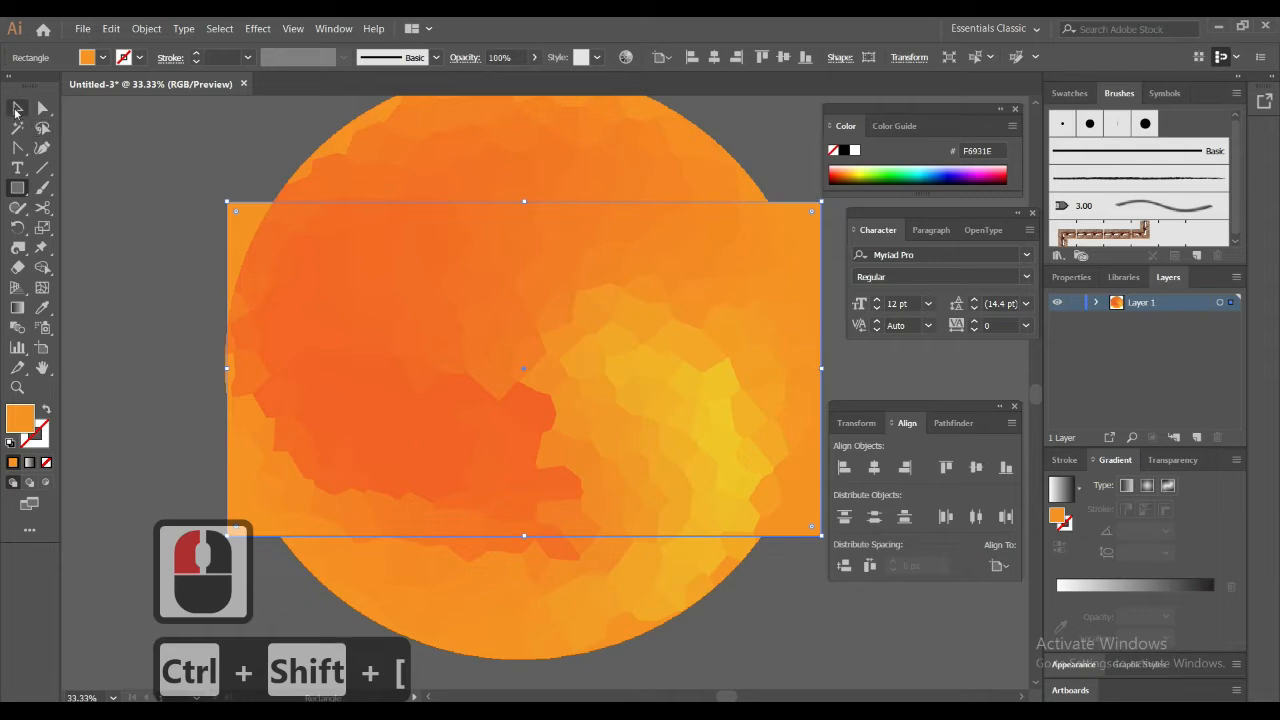
click(17, 109)
click(111, 168)
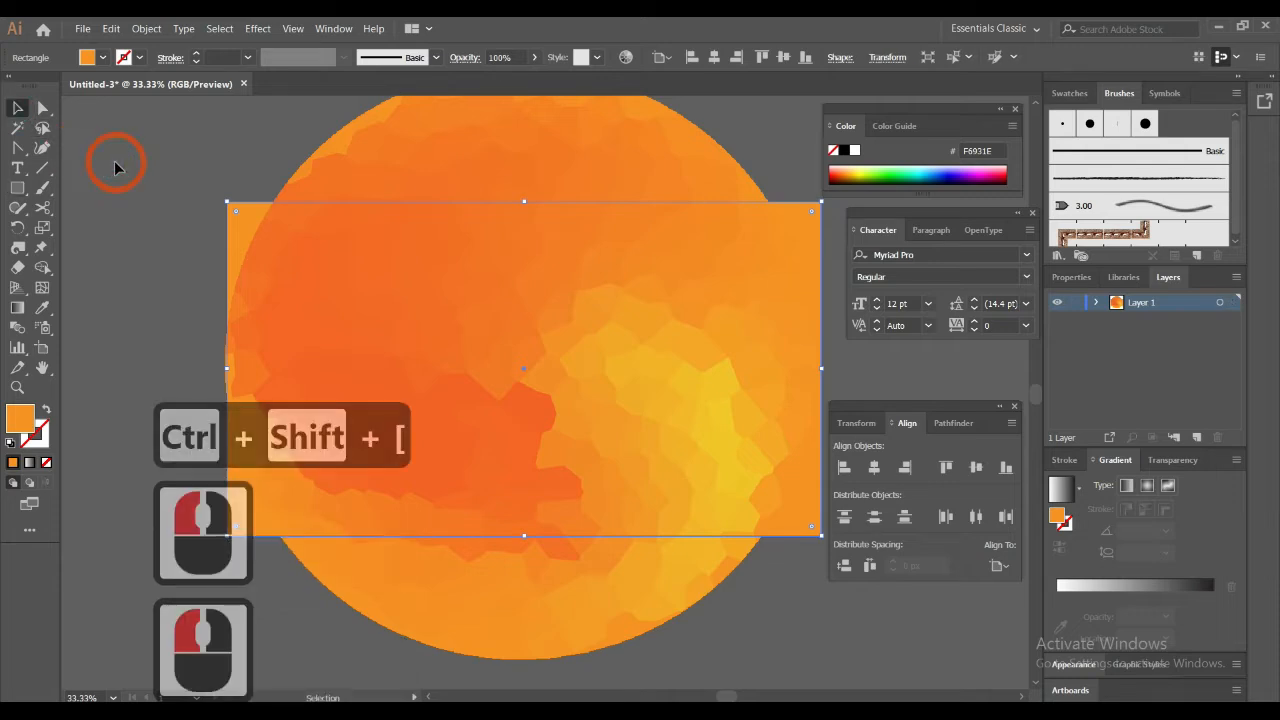
key(space)
drag(461, 294, 486, 291)
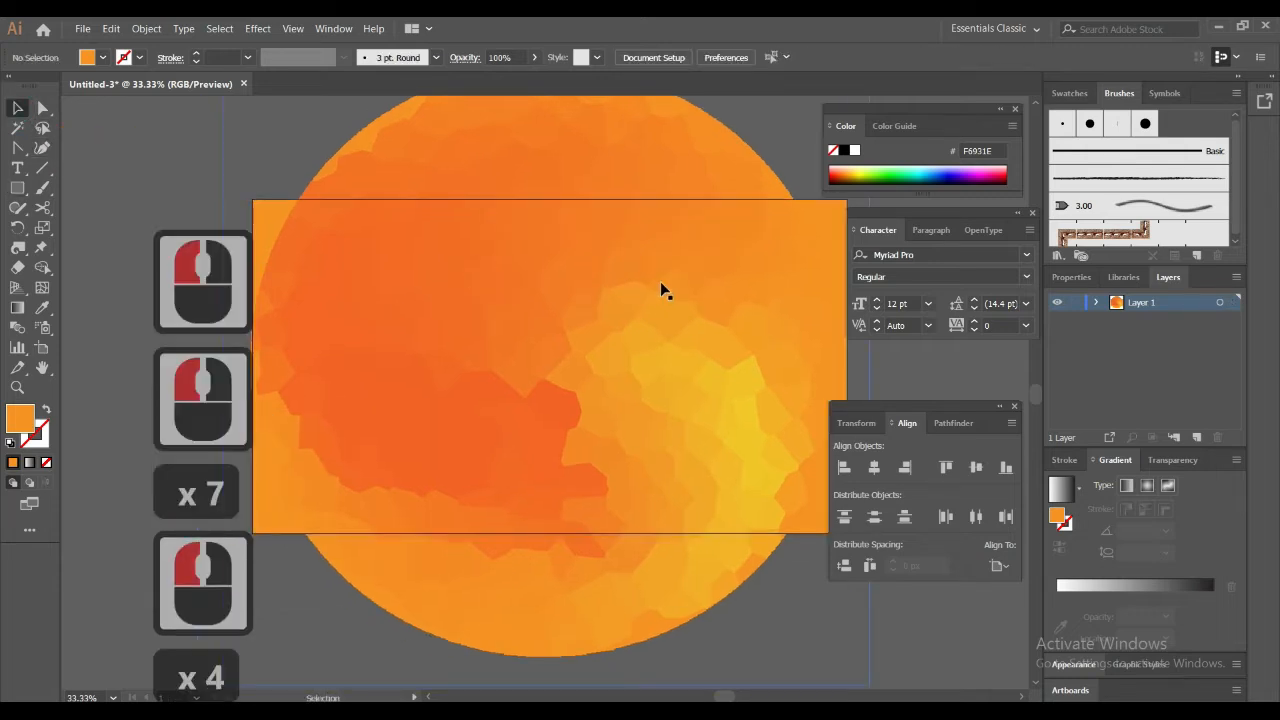
mouse_move(628, 287)
mouse_down()
mouse_move(671, 289)
mouse_move(645, 289)
mouse_up()
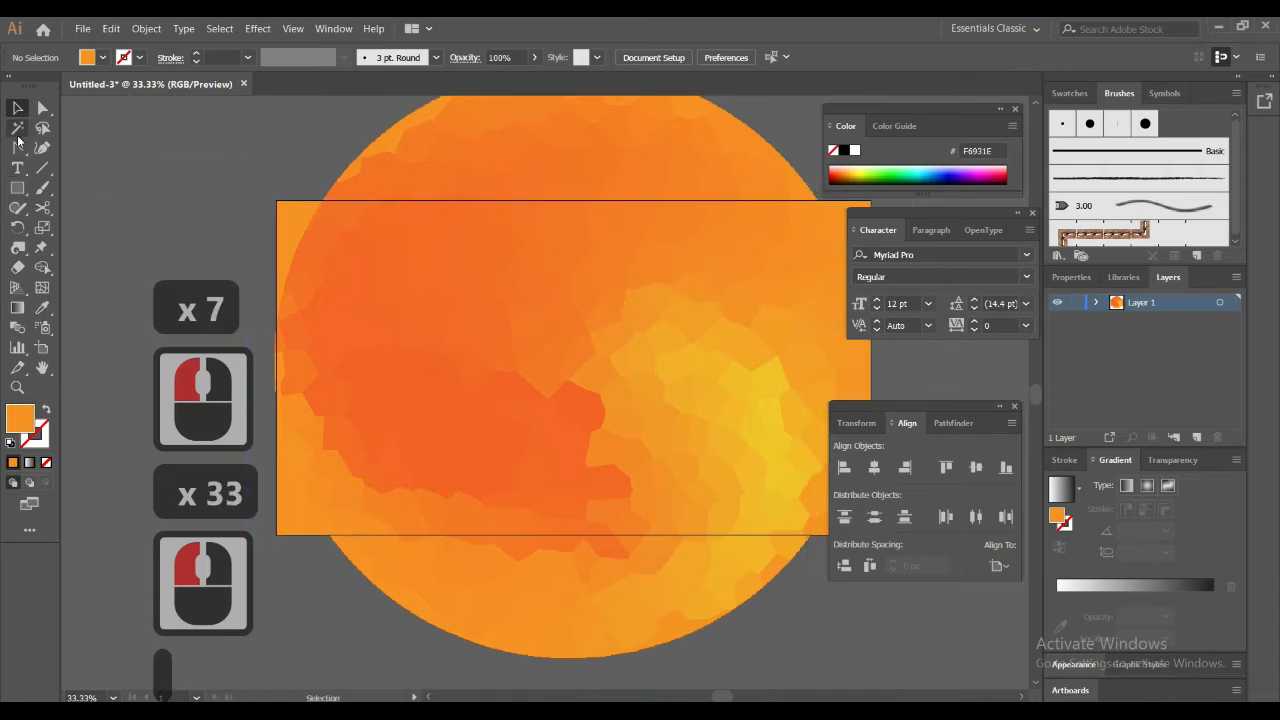
Draw a small closed irregular blob with the Pen tool outside the artboard, above the circle's upper-right edge
drag(17, 147, 101, 158)
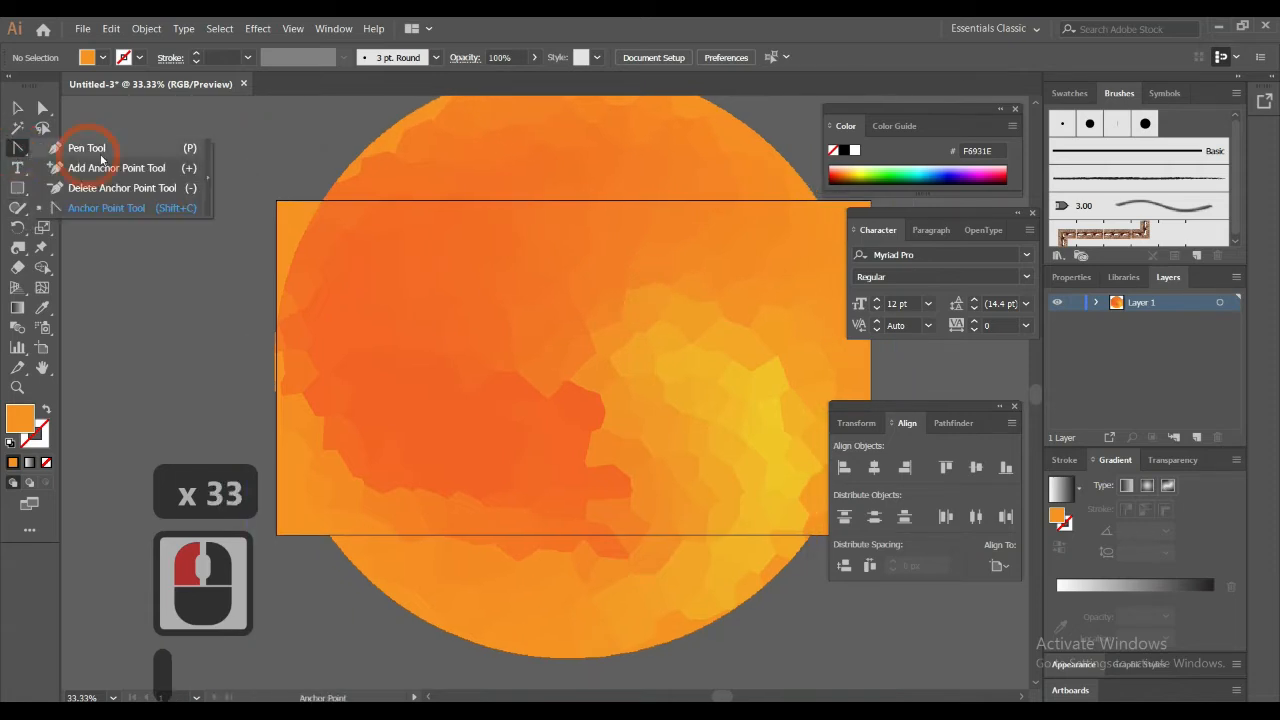
click(101, 148)
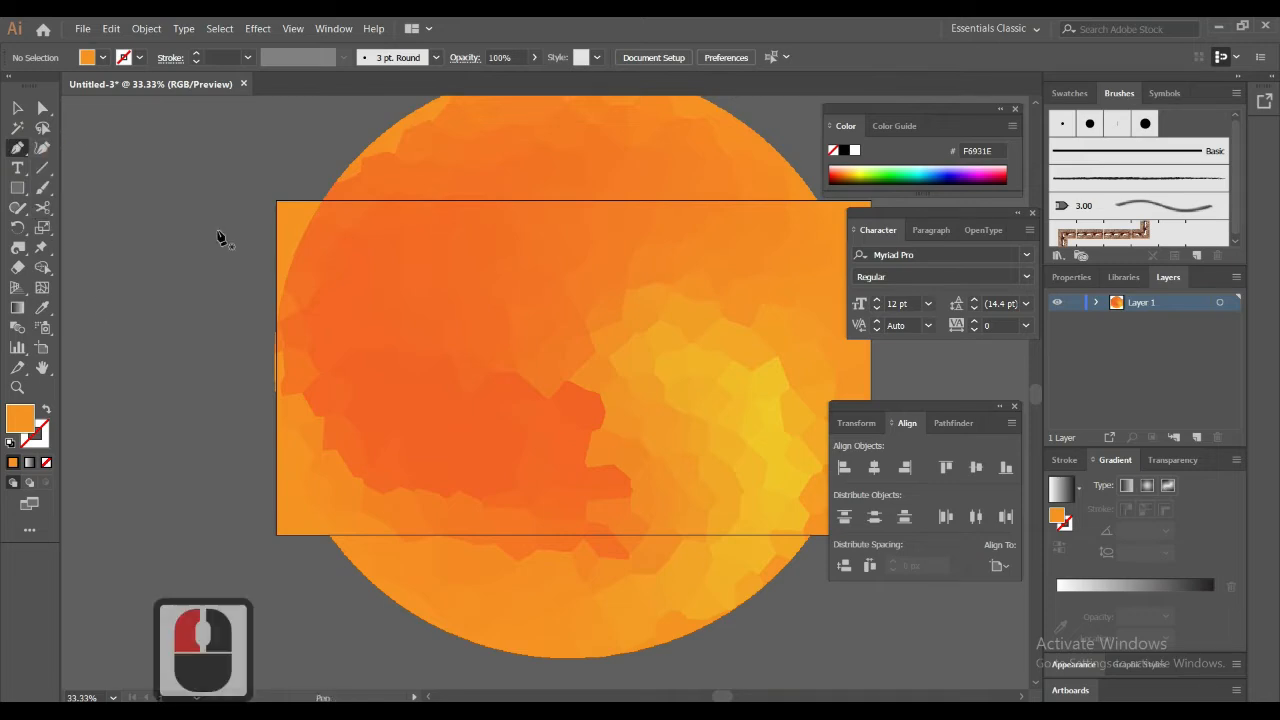
drag(234, 212, 145, 316)
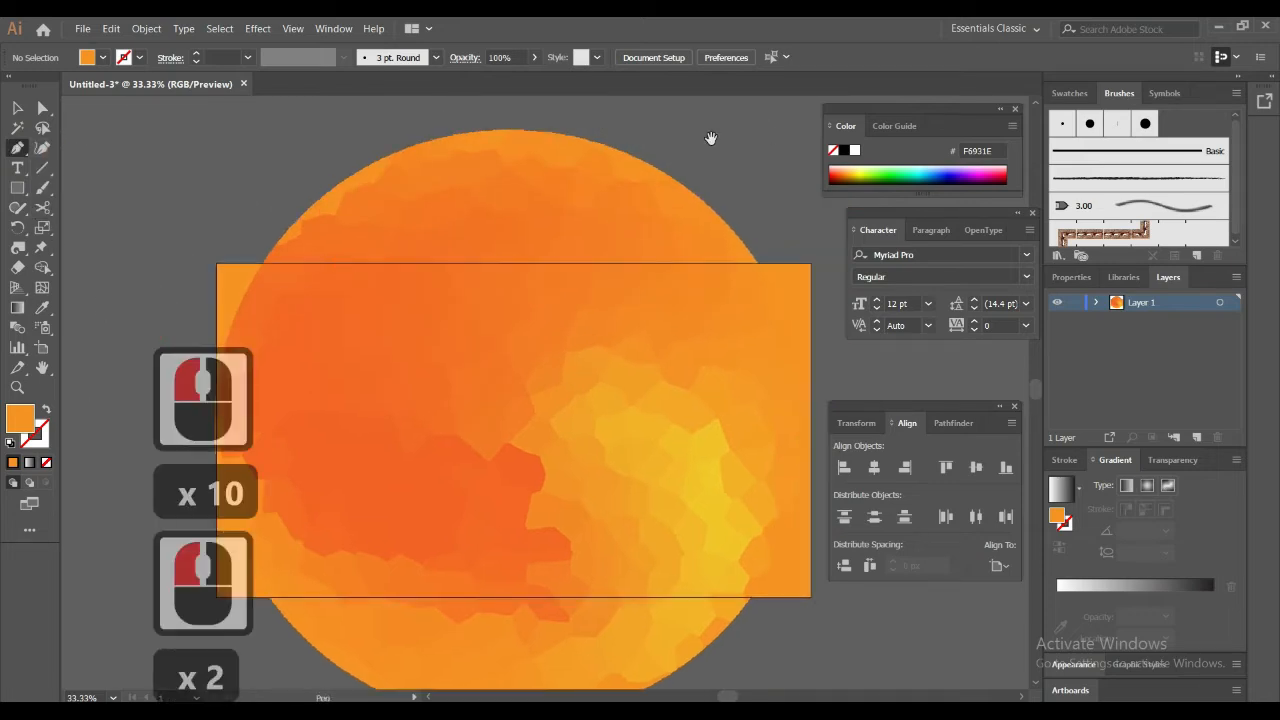
drag(711, 138, 663, 188)
click(679, 165)
click(698, 144)
click(678, 168)
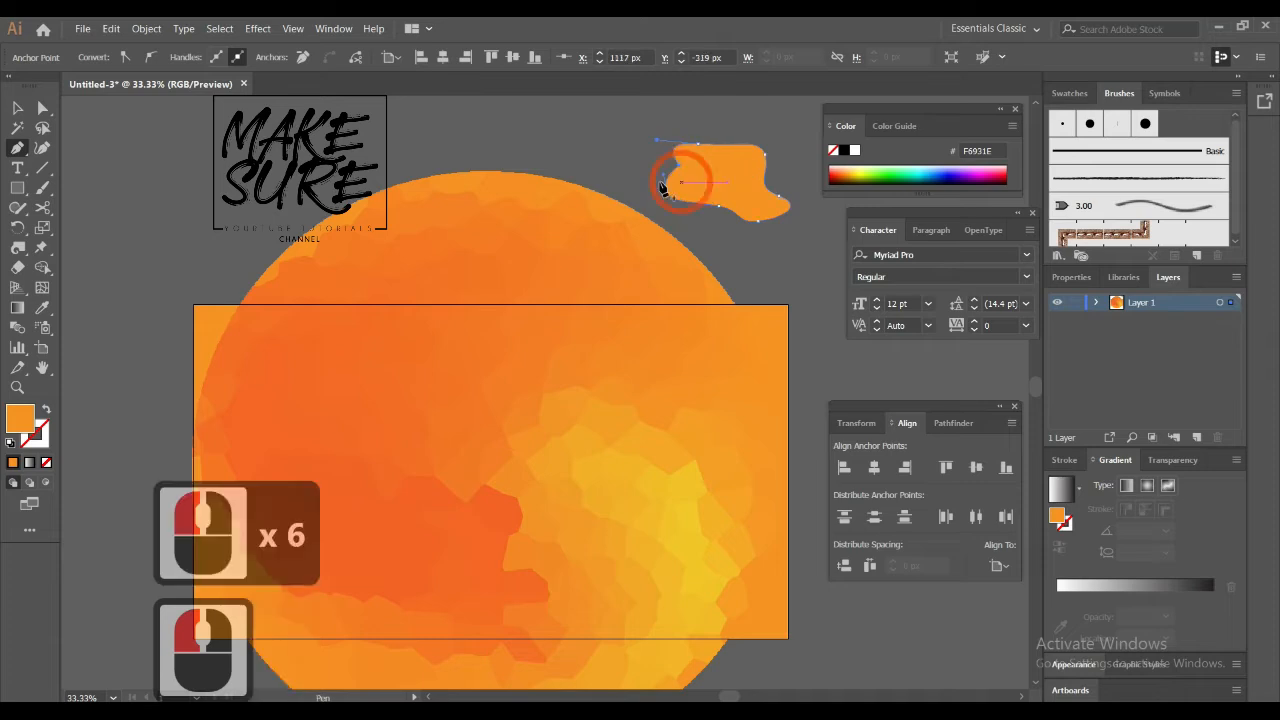
click(17, 107)
click(229, 200)
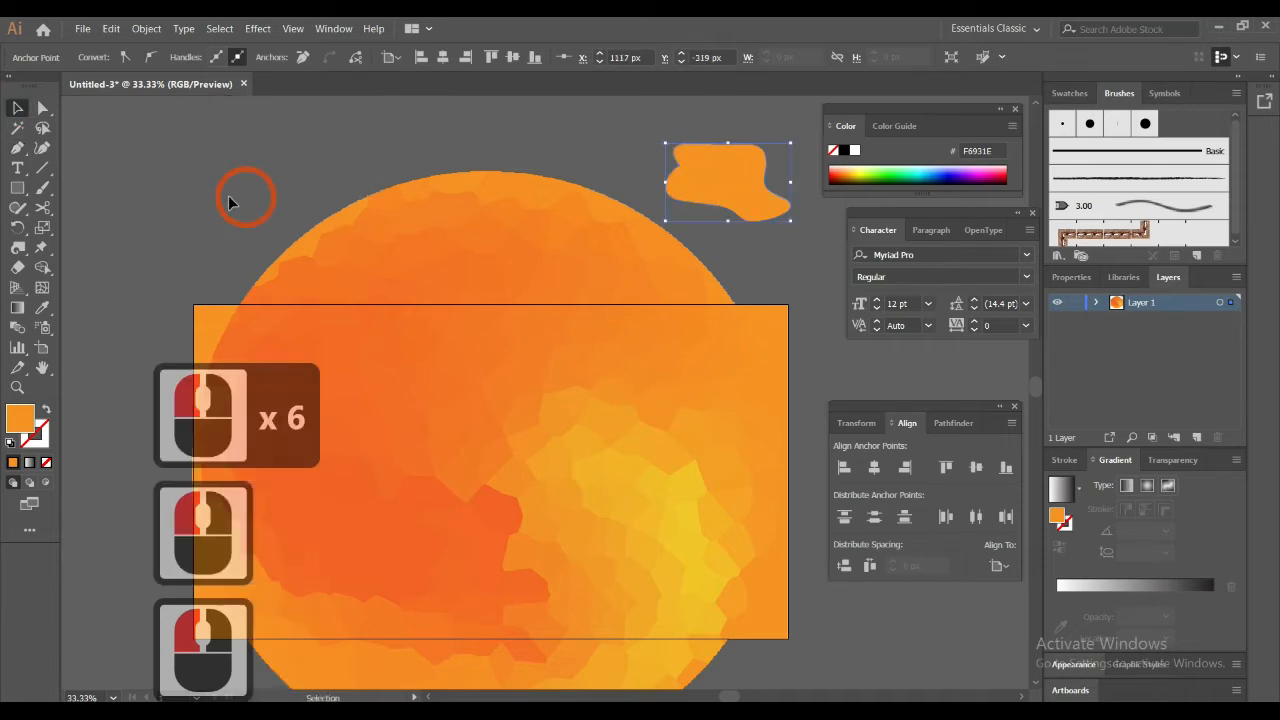
Give the blob a linear gradient stroke and no fill
click(33, 464)
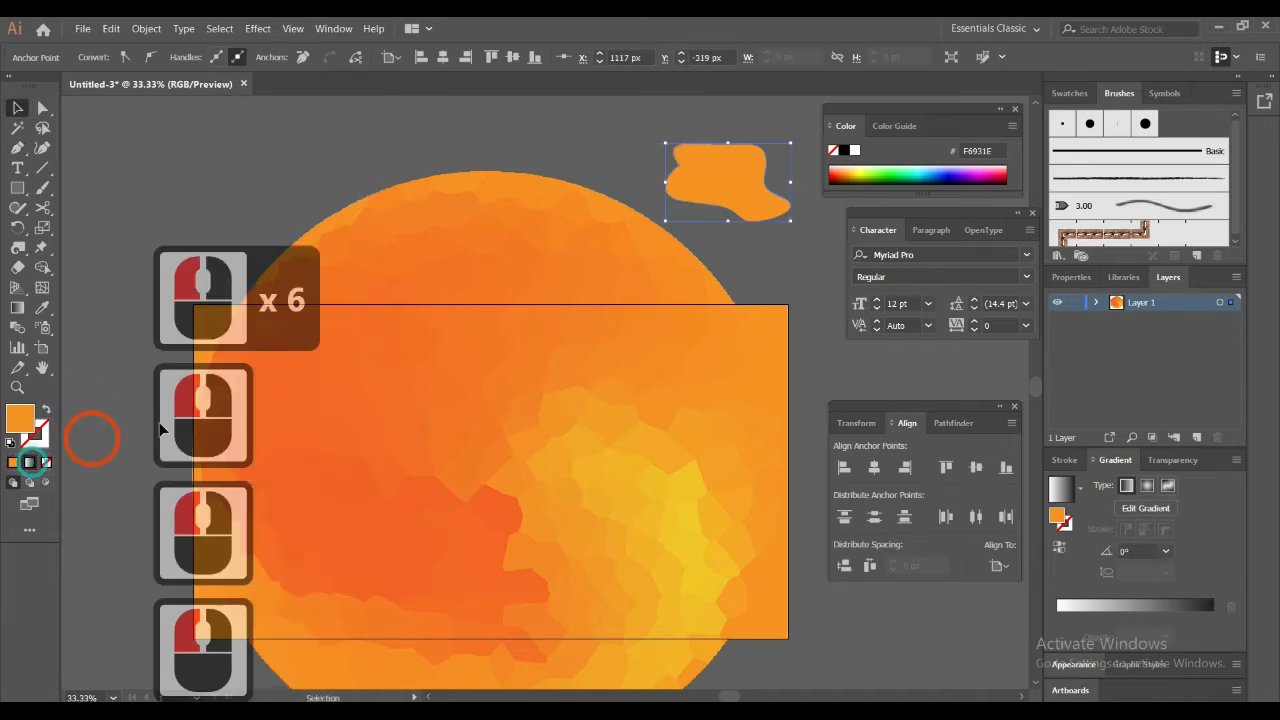
click(45, 408)
click(726, 459)
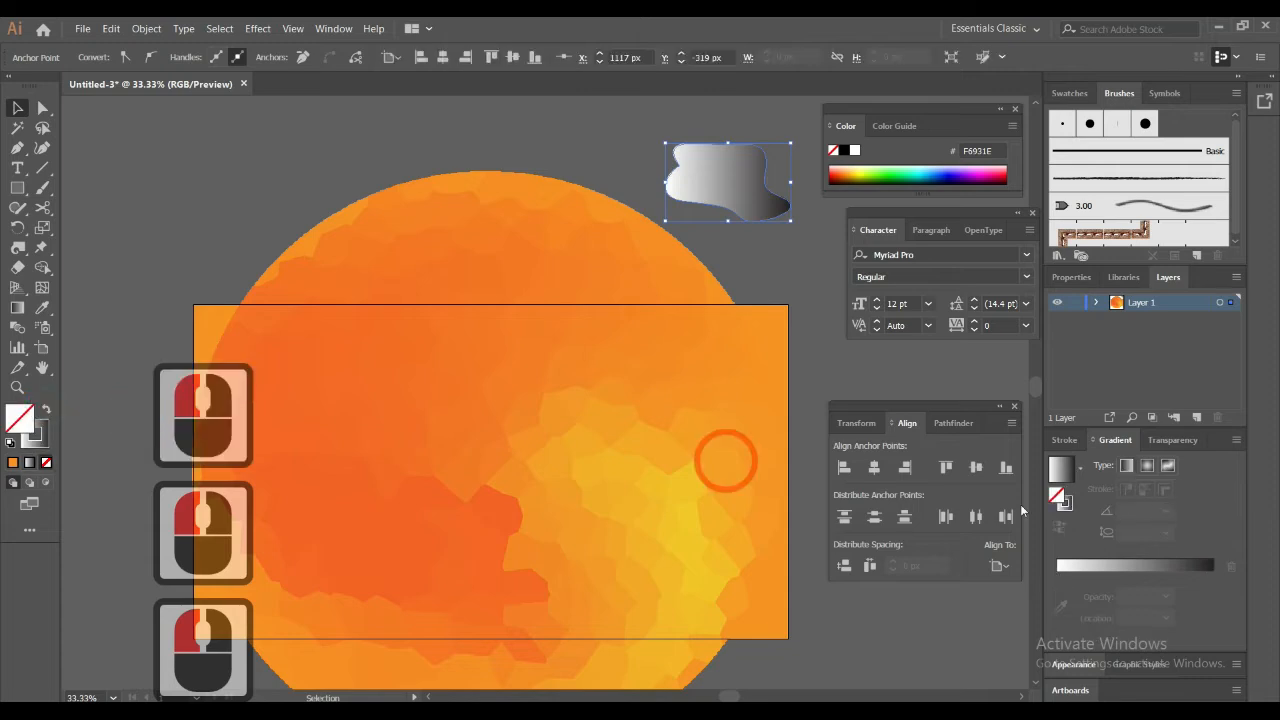
click(29, 462)
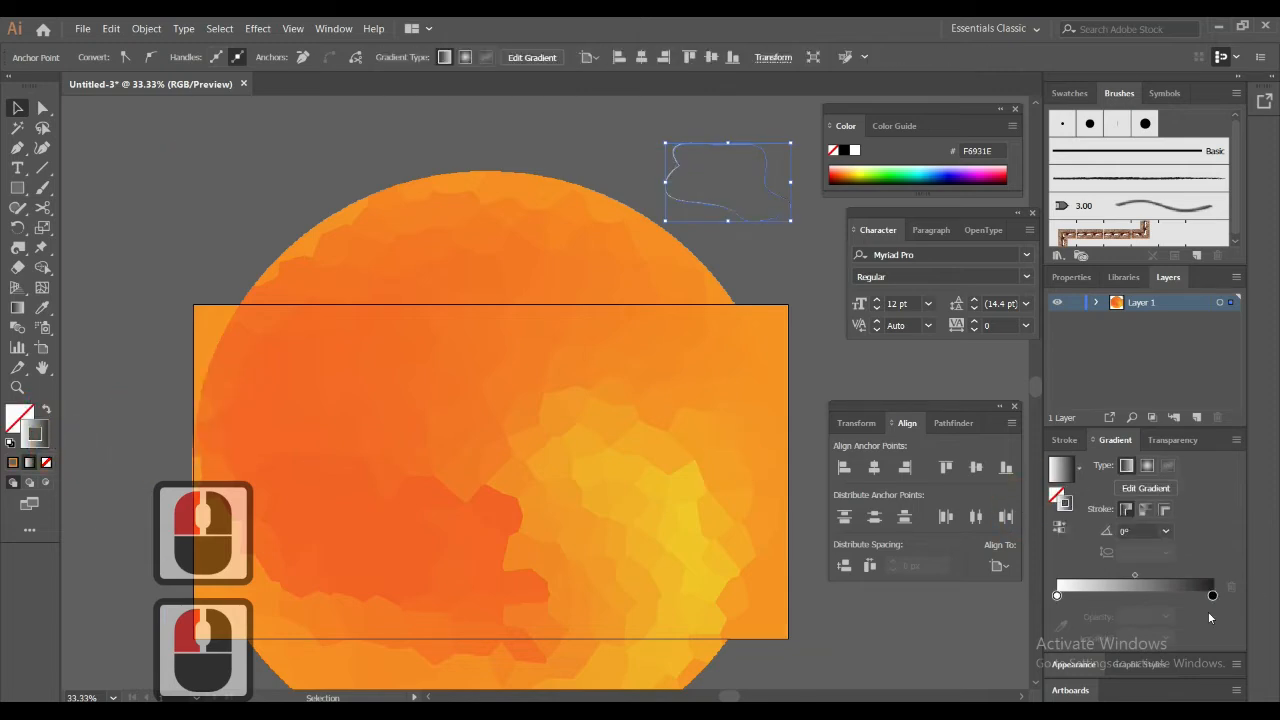
Recolor the blob's stroke gradient to run from orange-red F15A24 at its start to light orange FBB03B at its end
double_click(1213, 596)
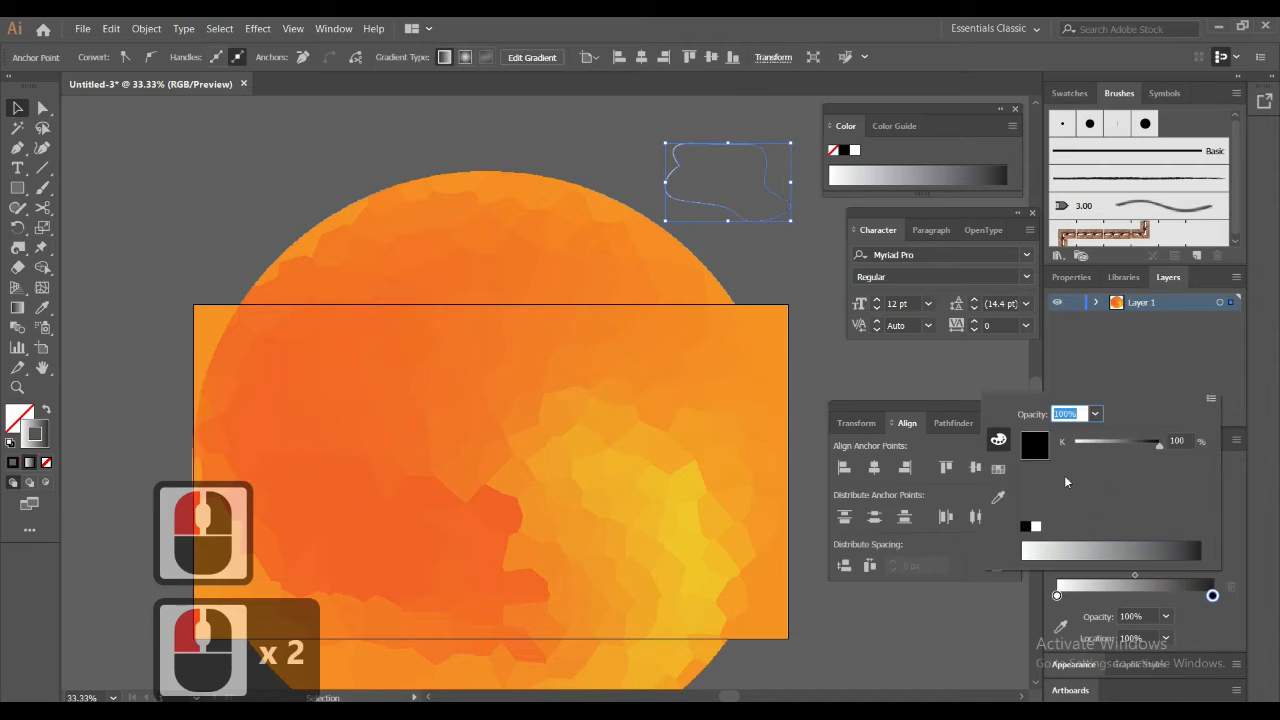
click(998, 468)
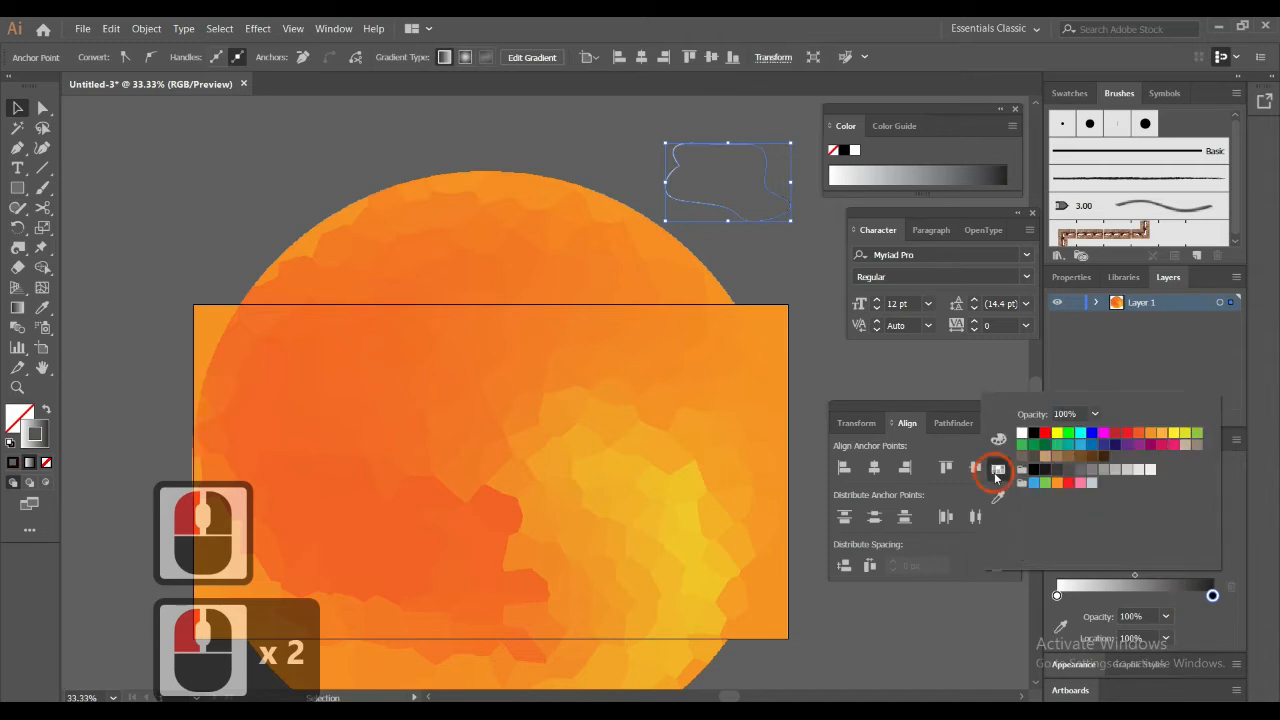
click(1166, 440)
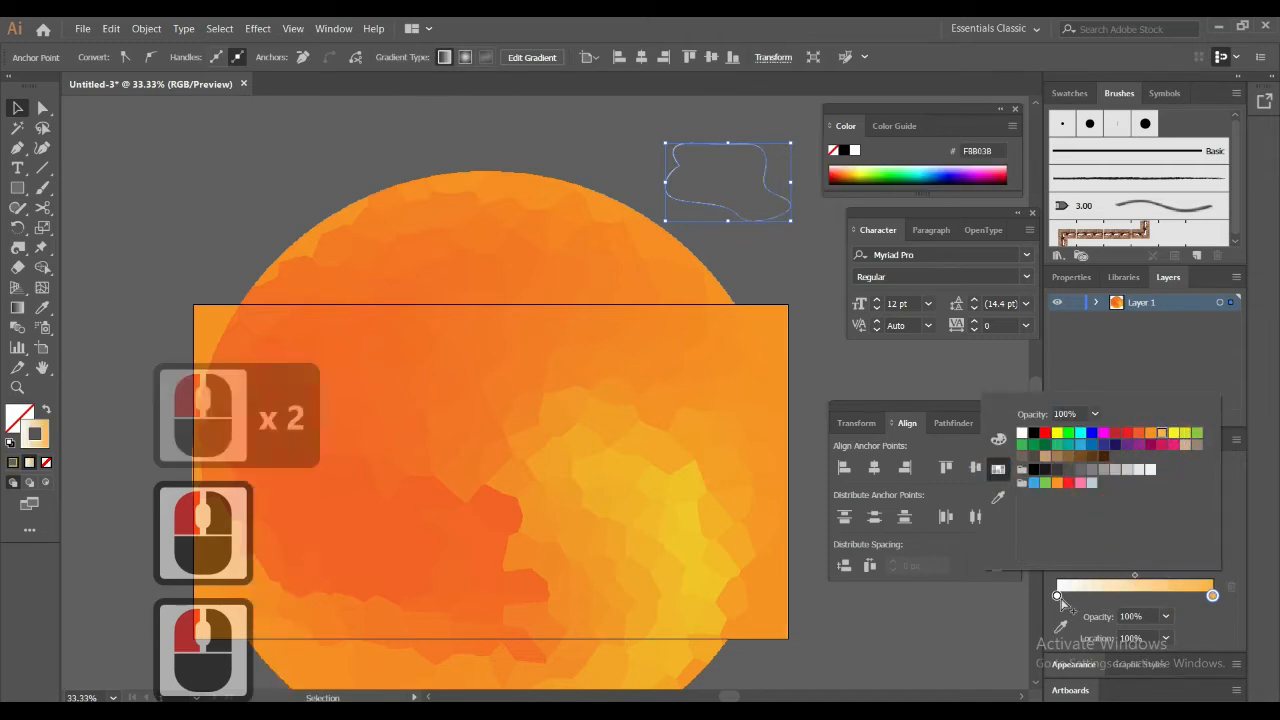
click(1056, 597)
double_click(1056, 597)
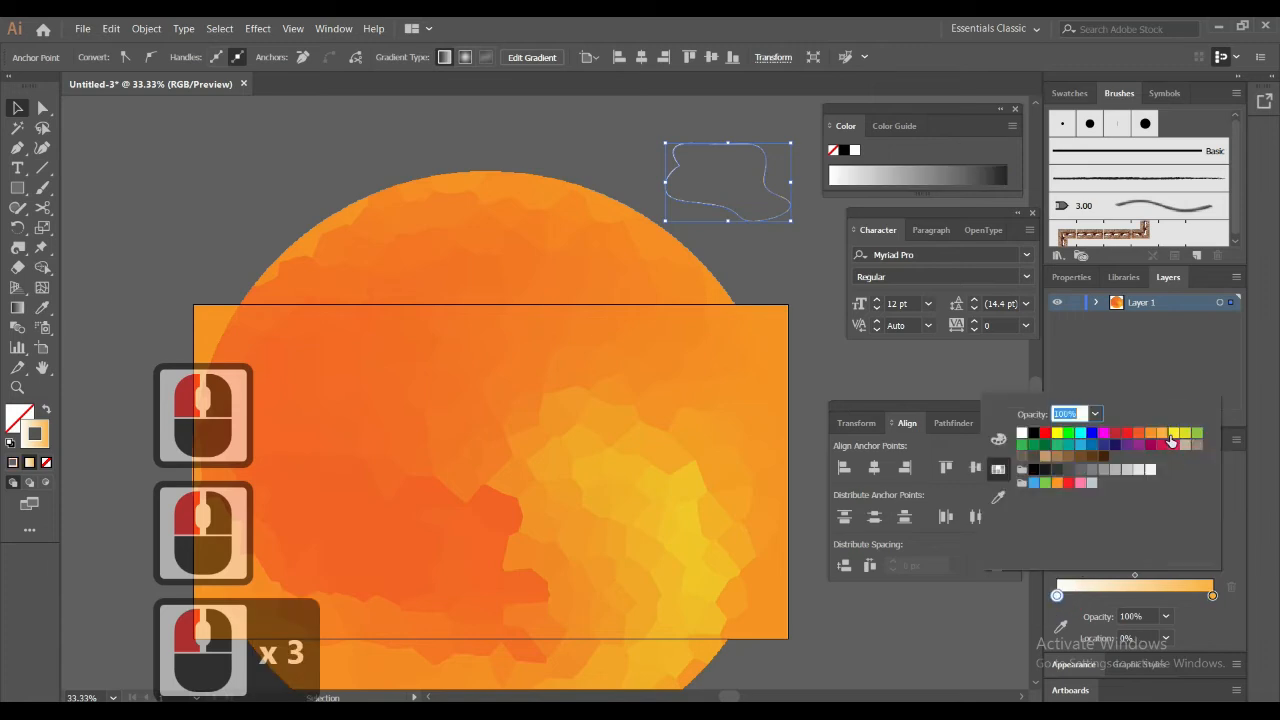
click(1139, 433)
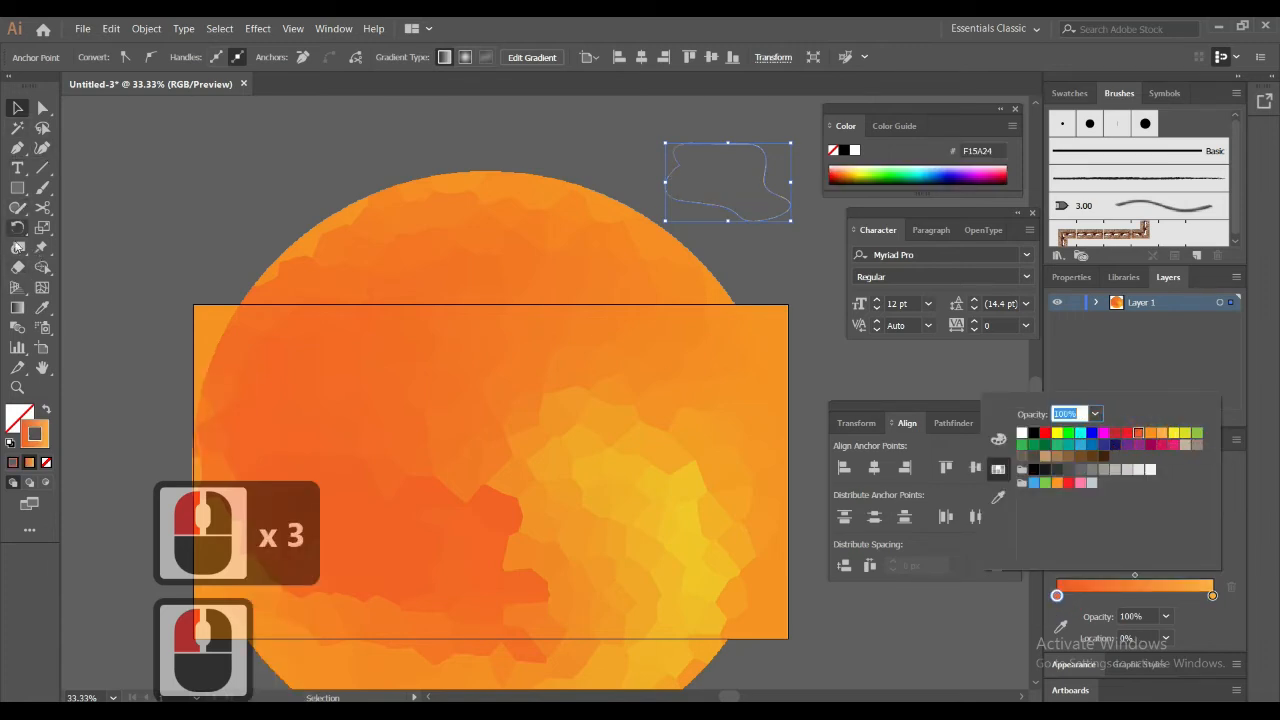
click(15, 145)
Draw a second small closed blob with the Pen tool below the artboard's lower-right corner and reverse its stroke gradient
key(space)
drag(541, 400, 531, 314)
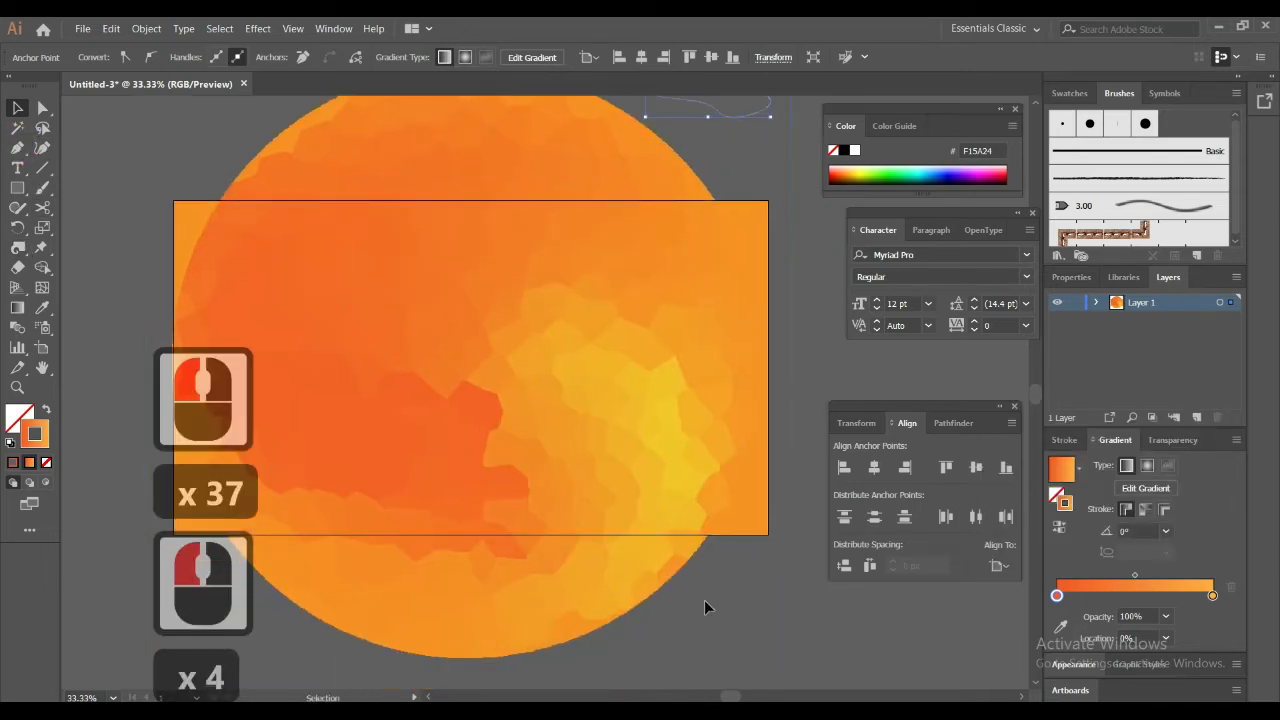
click(17, 149)
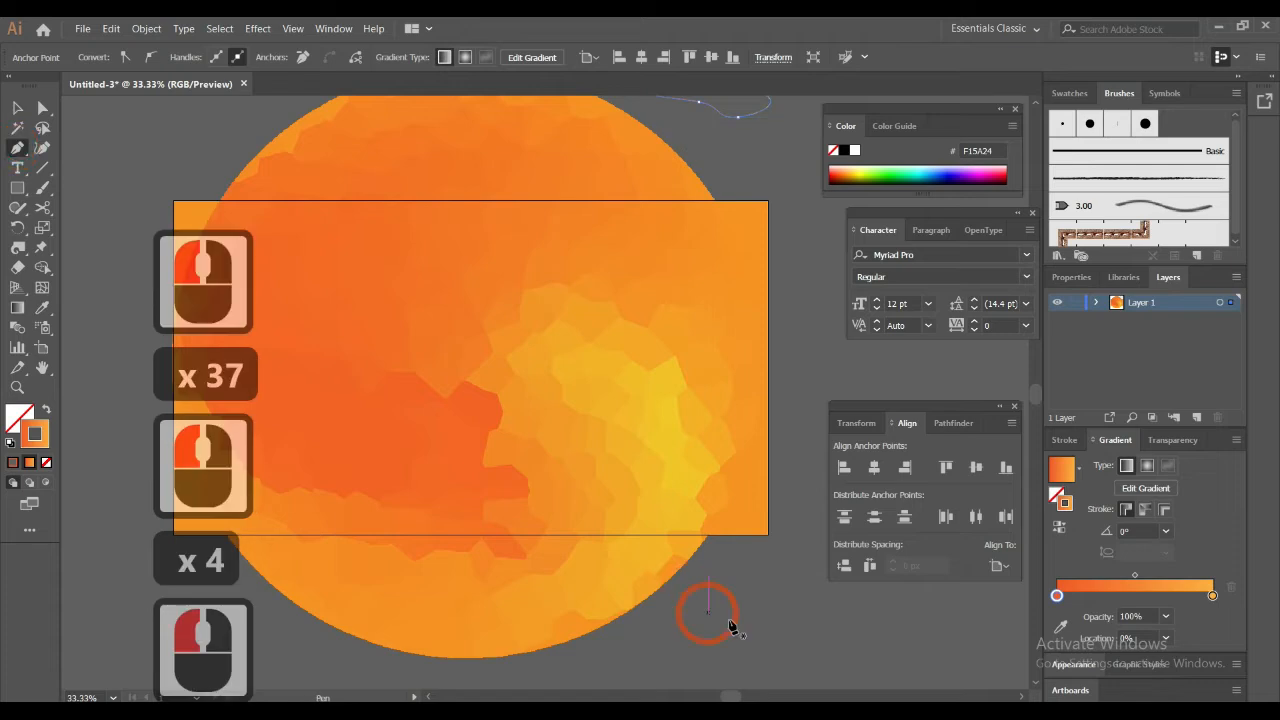
mouse_move(723, 603)
mouse_down()
mouse_move(768, 602)
mouse_move(750, 650)
mouse_up()
drag(711, 655, 675, 657)
drag(666, 643, 671, 621)
drag(679, 617, 731, 599)
click(720, 602)
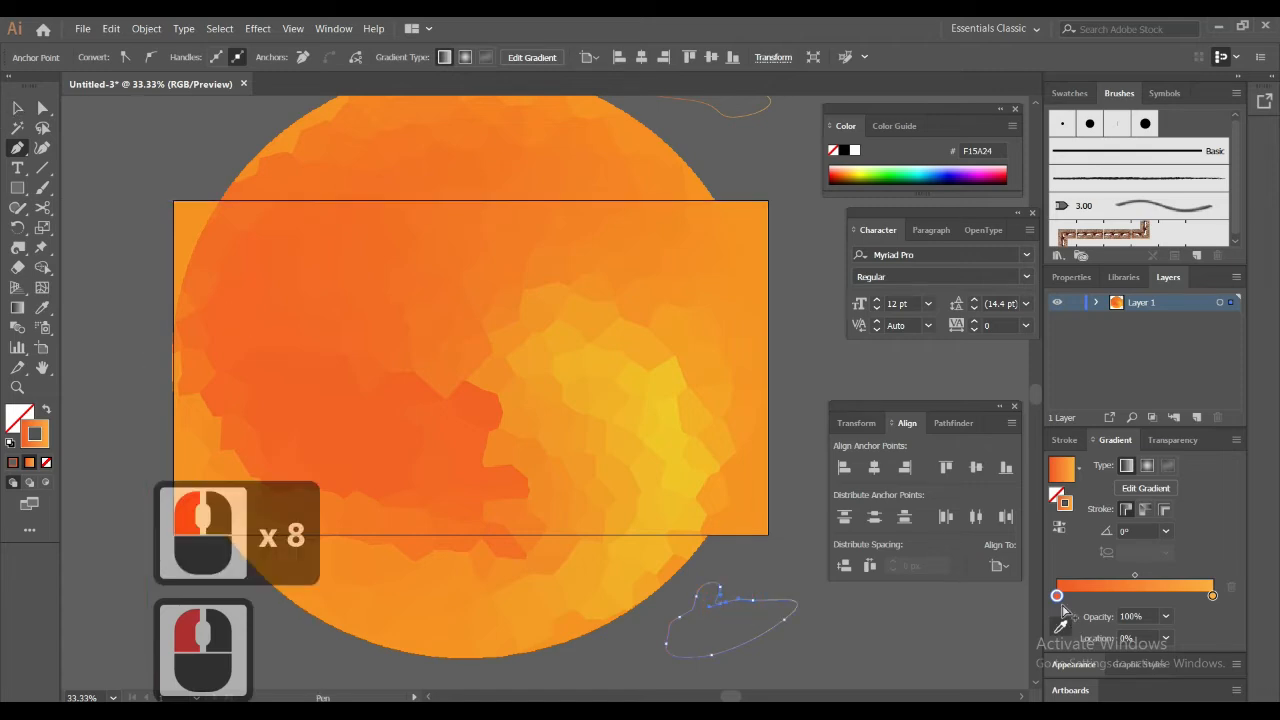
click(1061, 528)
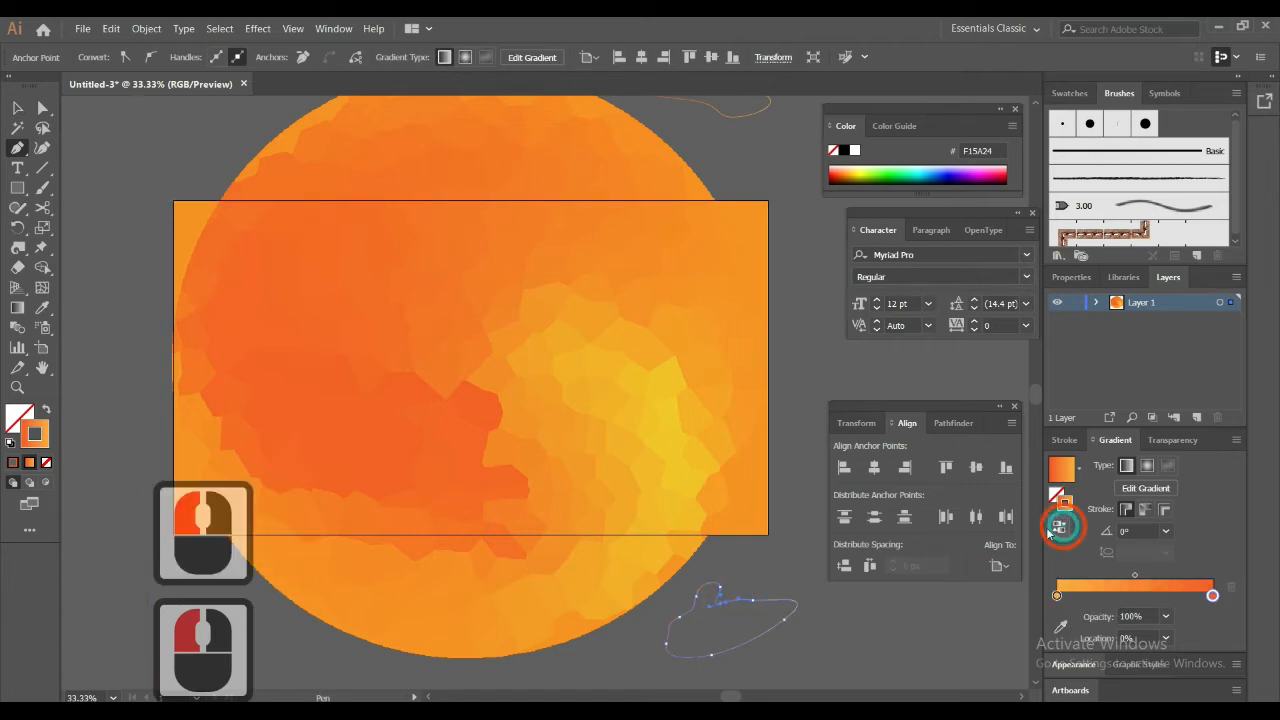
Blend the lower blob with the upper blob using the Blend tool
drag(738, 480, 597, 475)
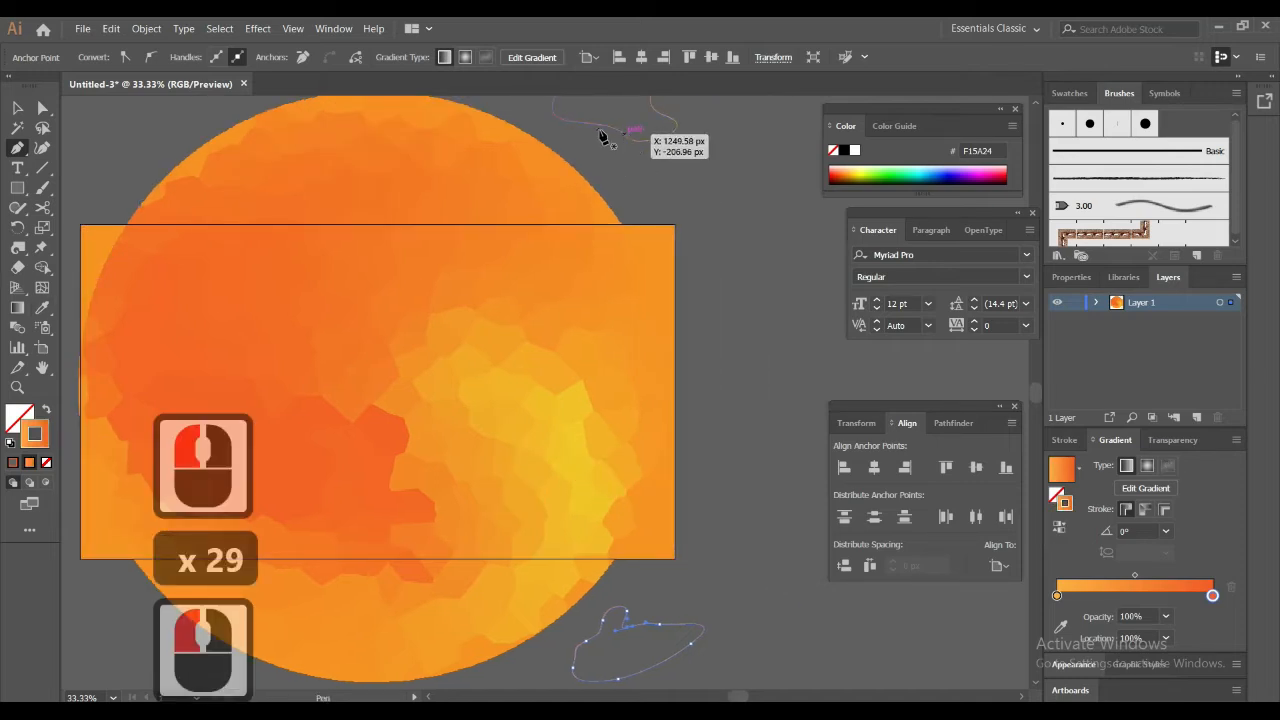
click(17, 108)
shift+click(641, 148)
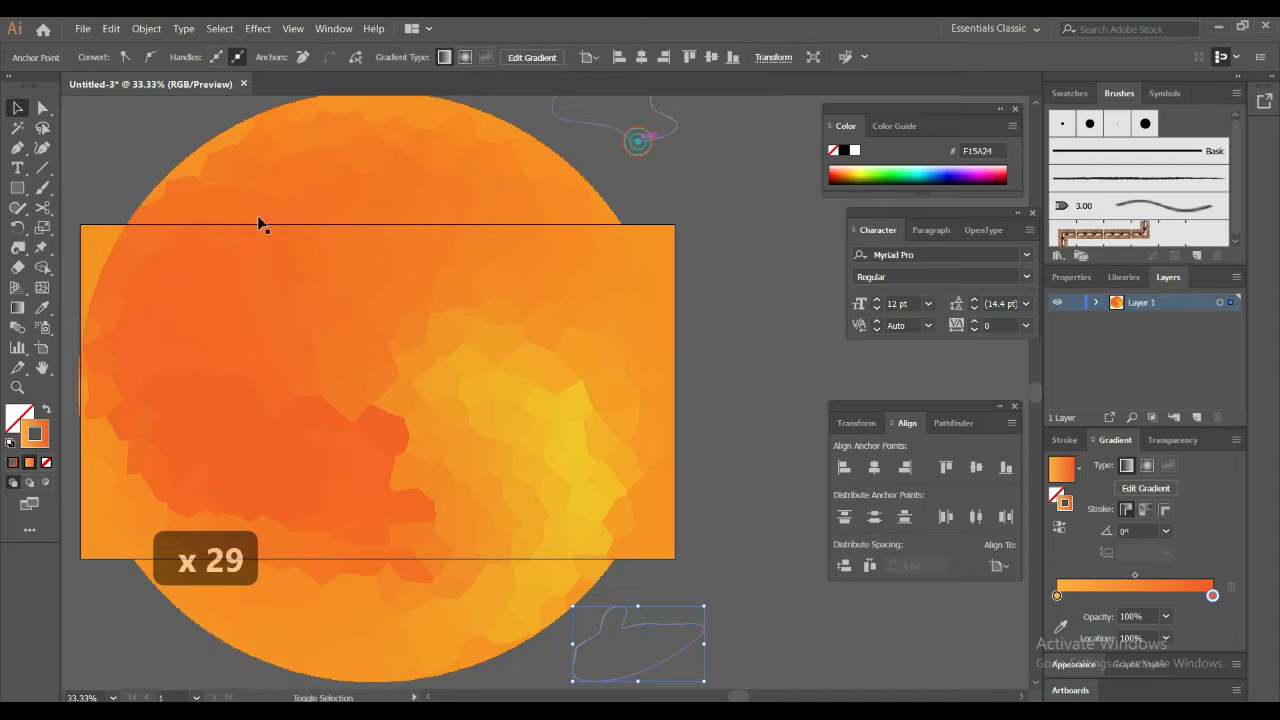
click(17, 327)
click(665, 636)
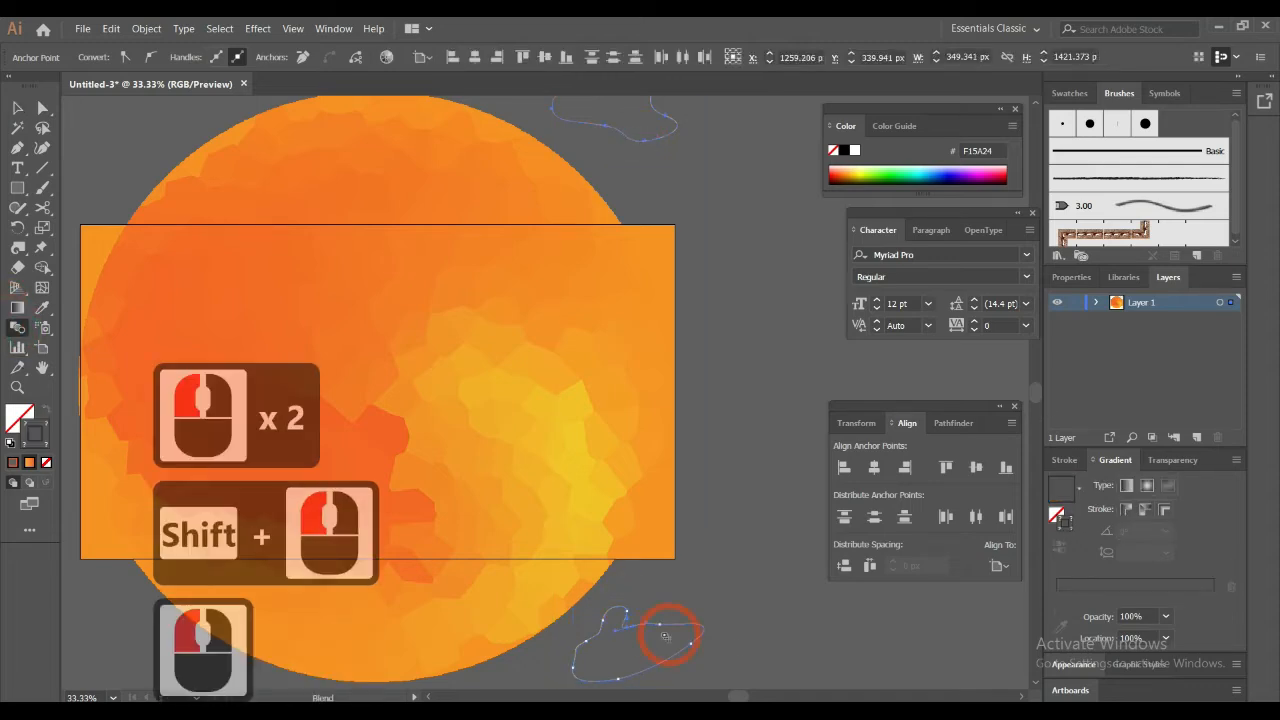
click(654, 625)
click(648, 114)
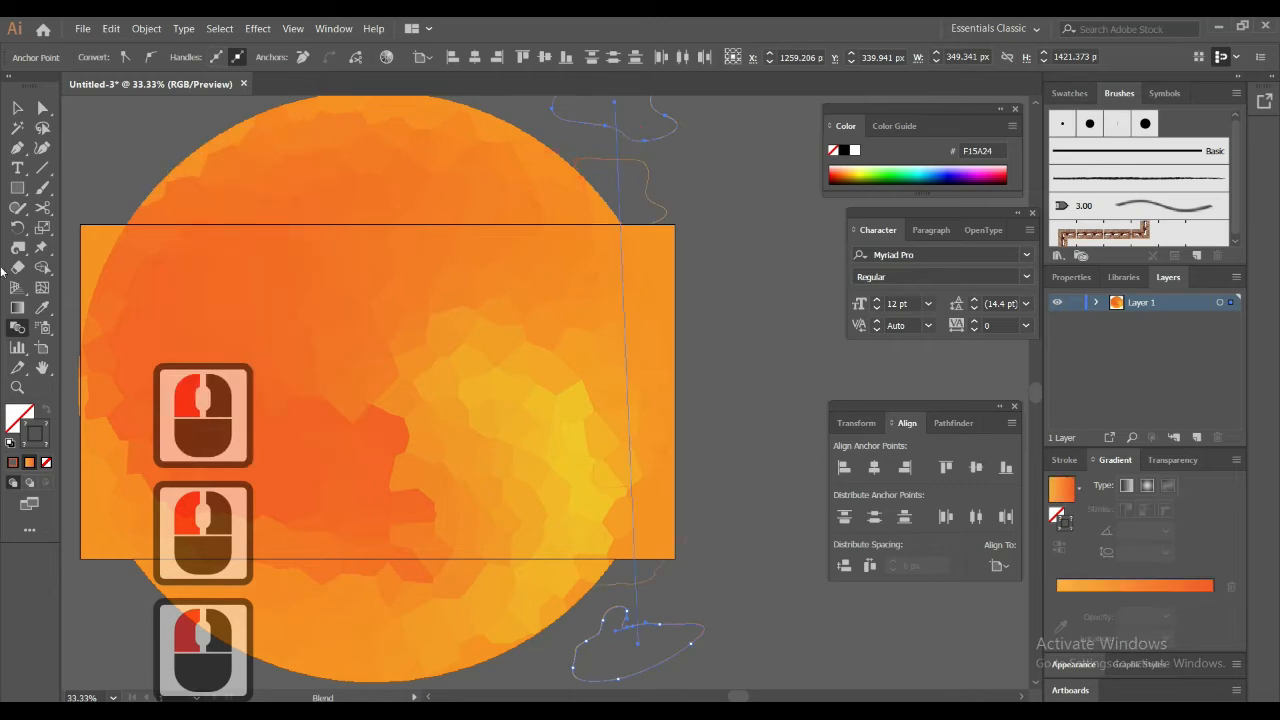
Set the blend spacing to Specified Steps with 138 steps, with the preview turned on
click(15, 329)
double_click(15, 329)
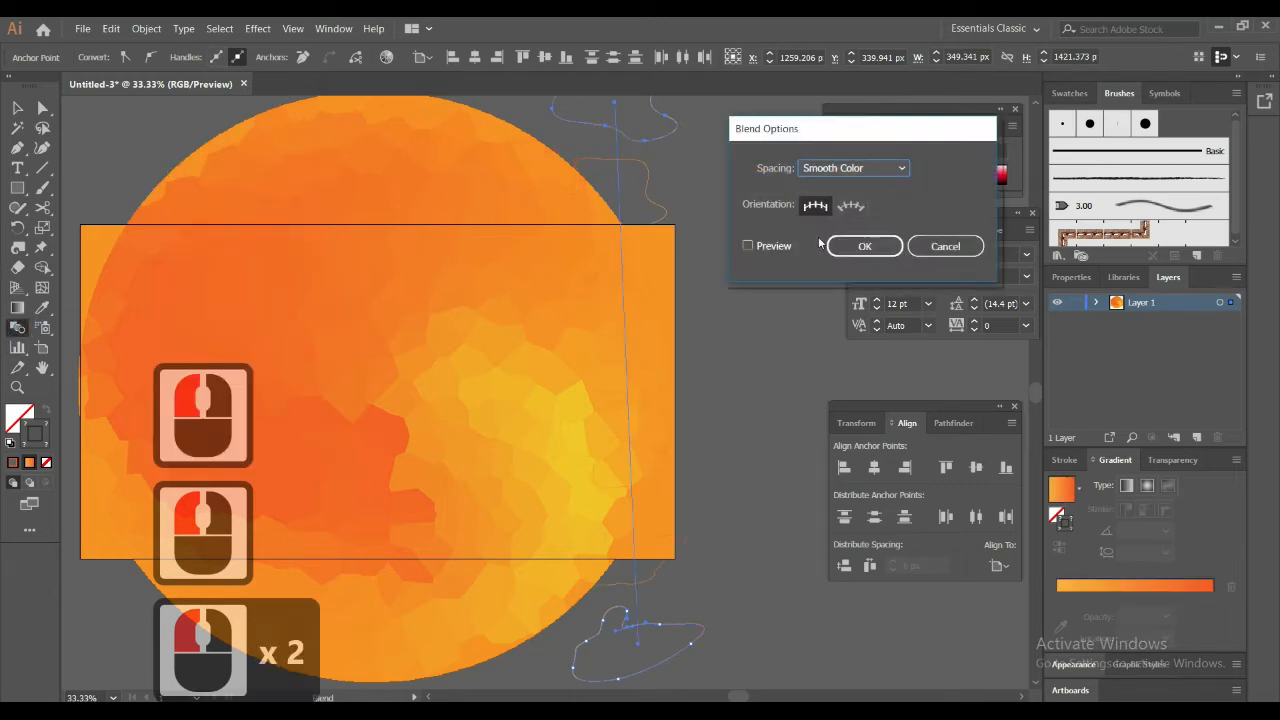
click(768, 246)
click(880, 168)
click(863, 210)
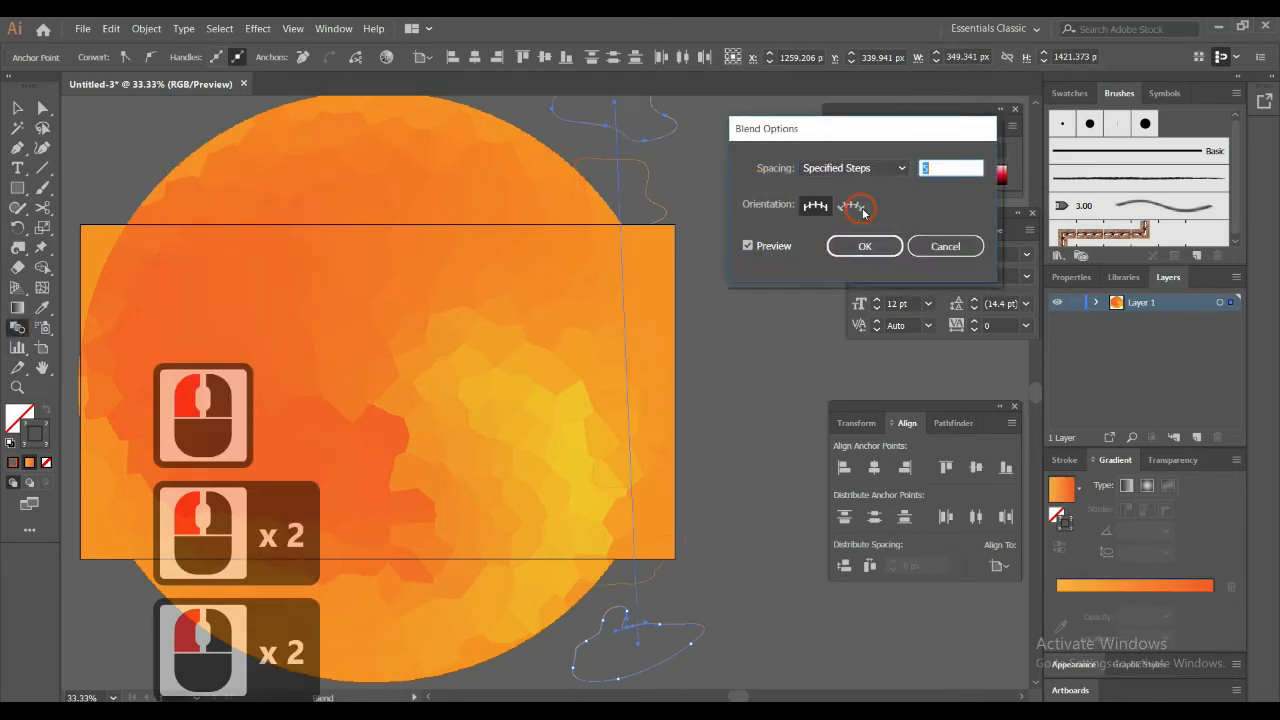
scroll(941, 169, up, 8)
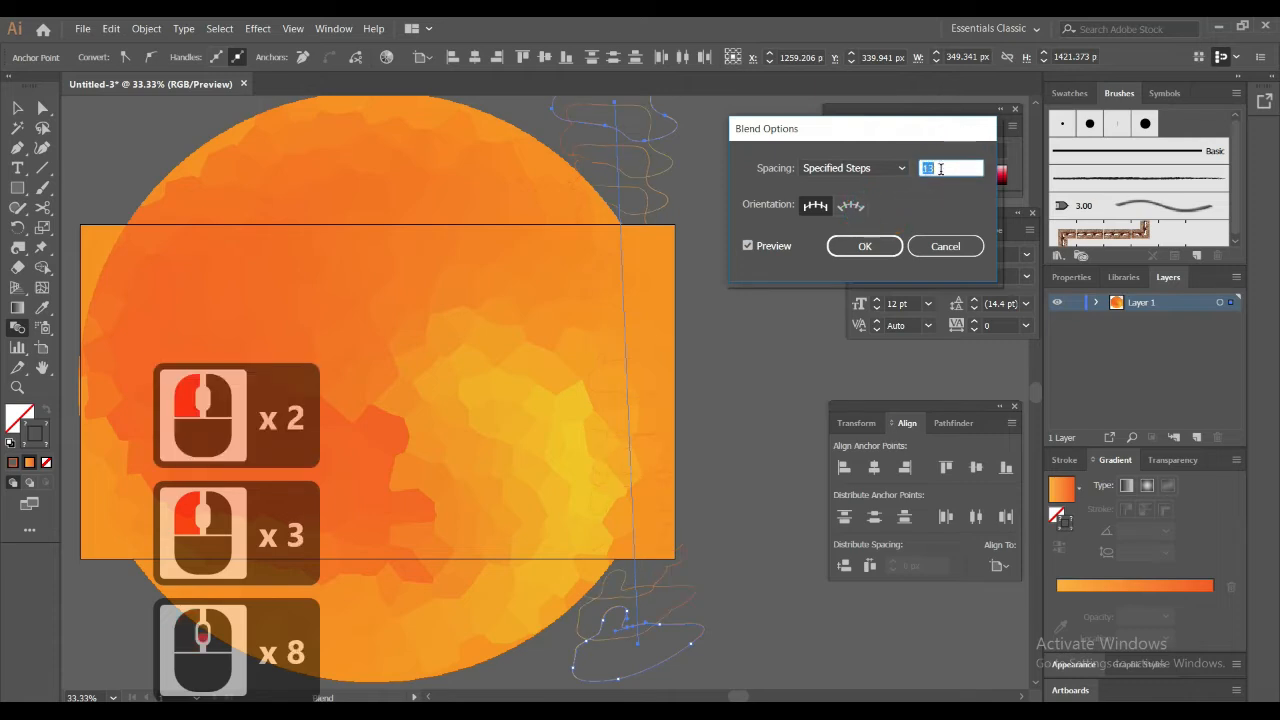
scroll(941, 169, up, 20)
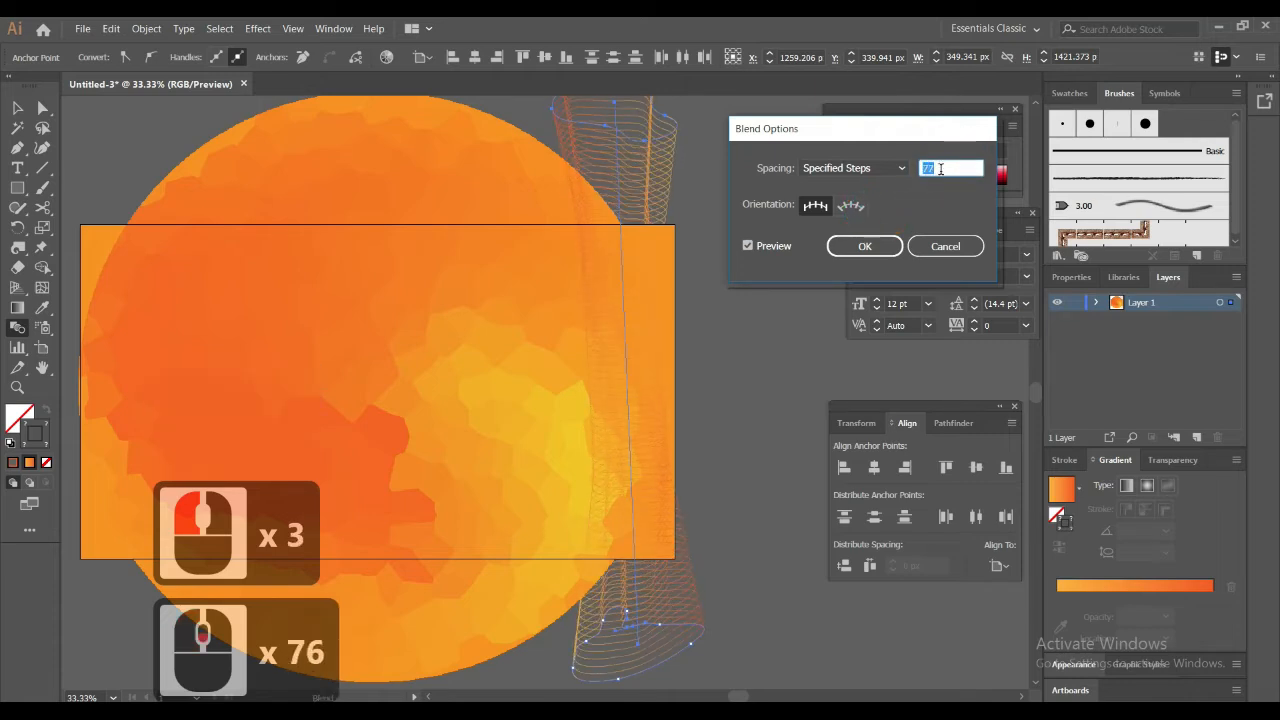
scroll(941, 169, up, 20)
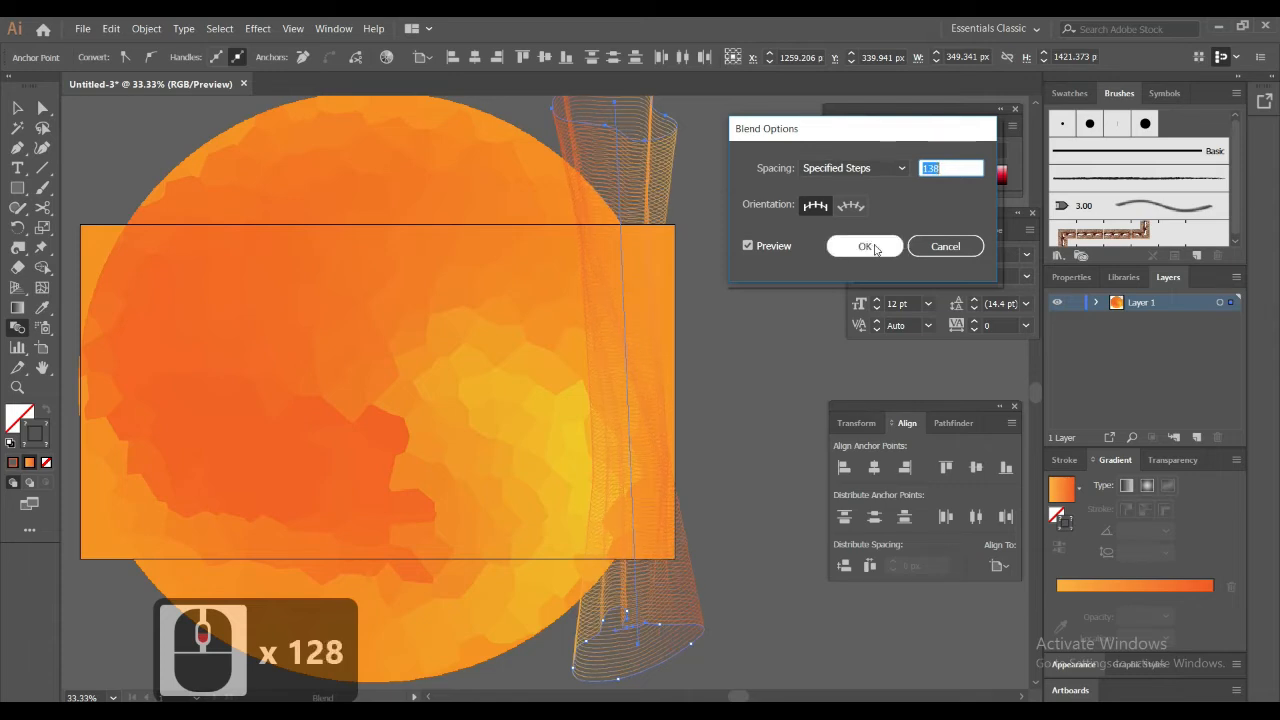
click(866, 245)
Bend the upper part of the blend's spine into a curve by pulling handles from its top anchor with the Anchor Point tool
drag(19, 152, 80, 207)
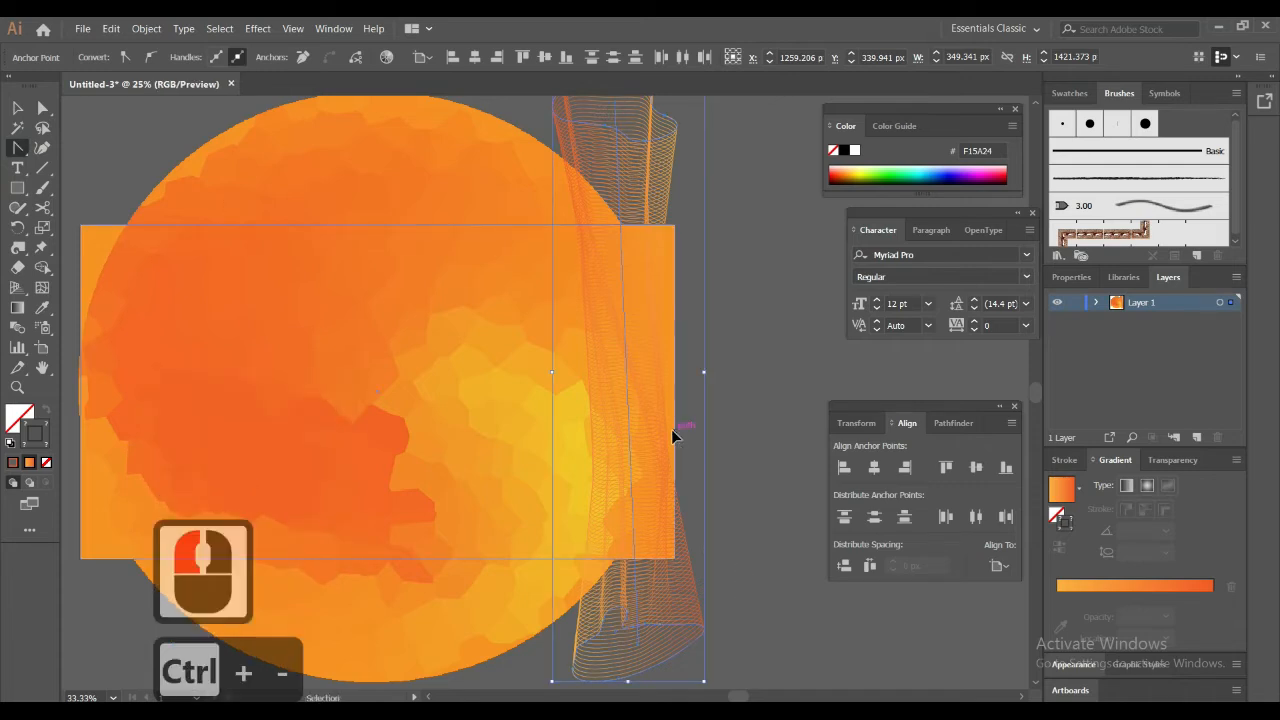
key(ctrl+minus)
key(space)
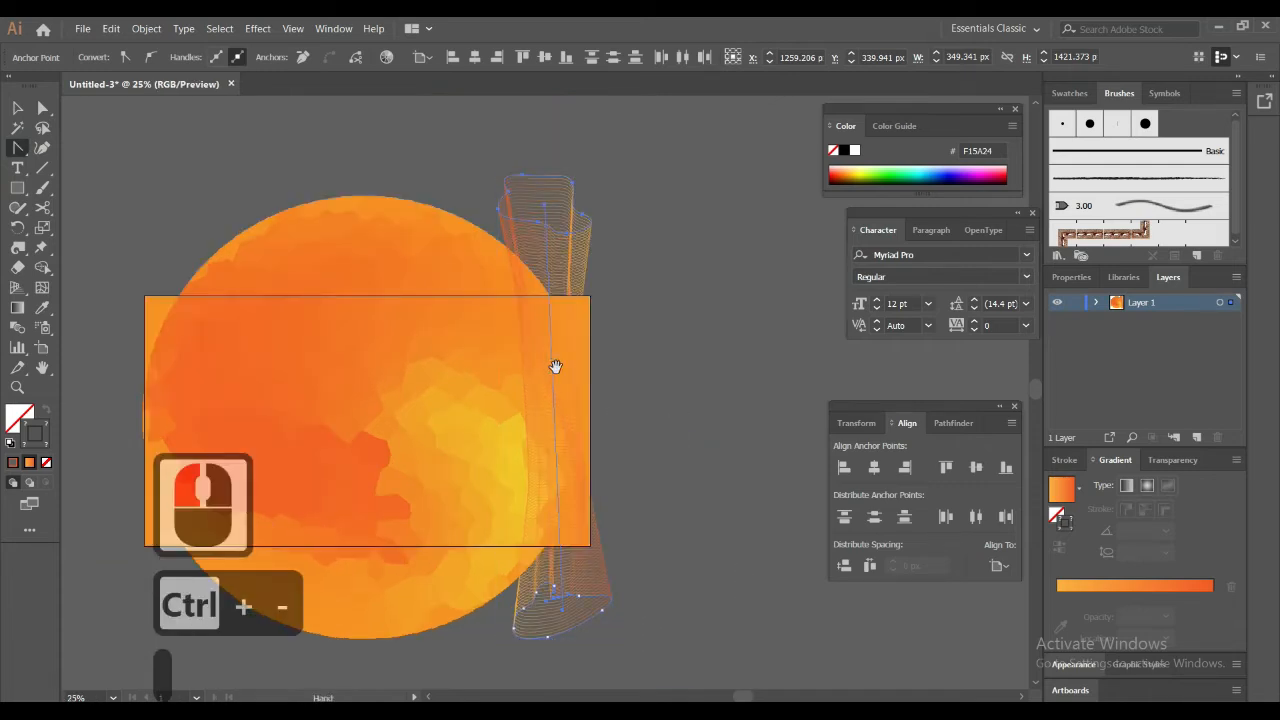
drag(556, 367, 622, 391)
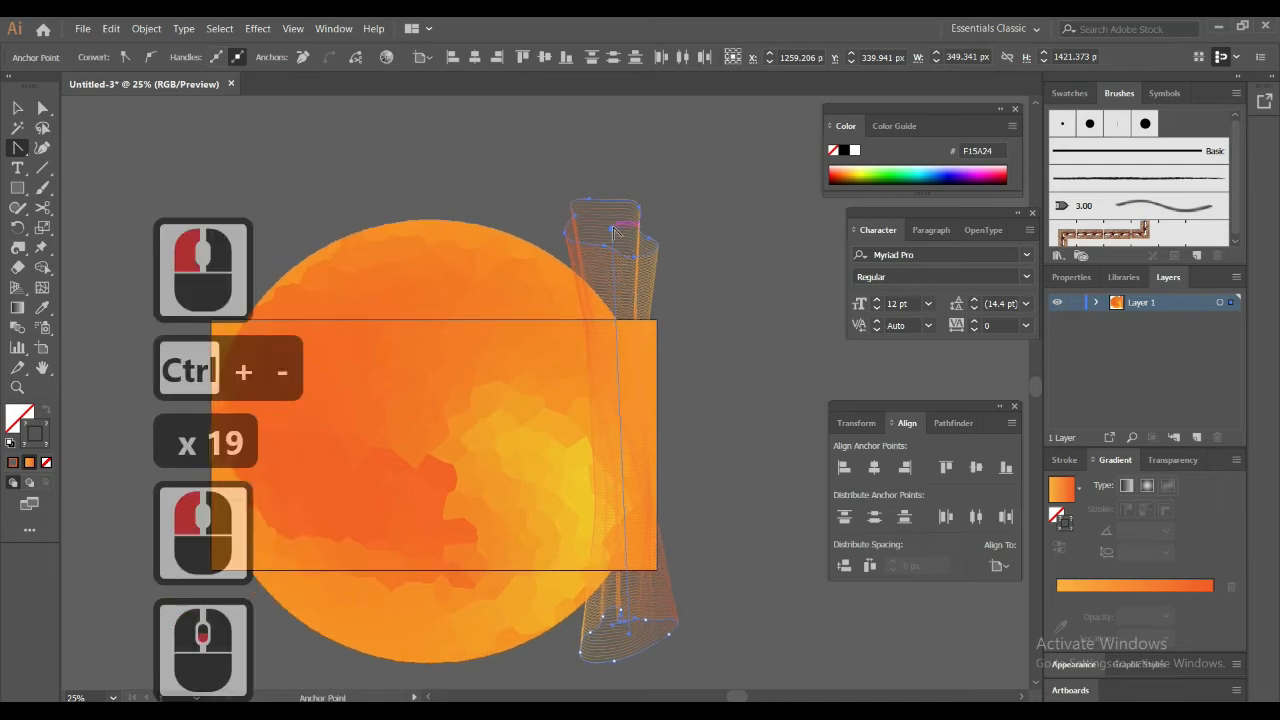
click(613, 230)
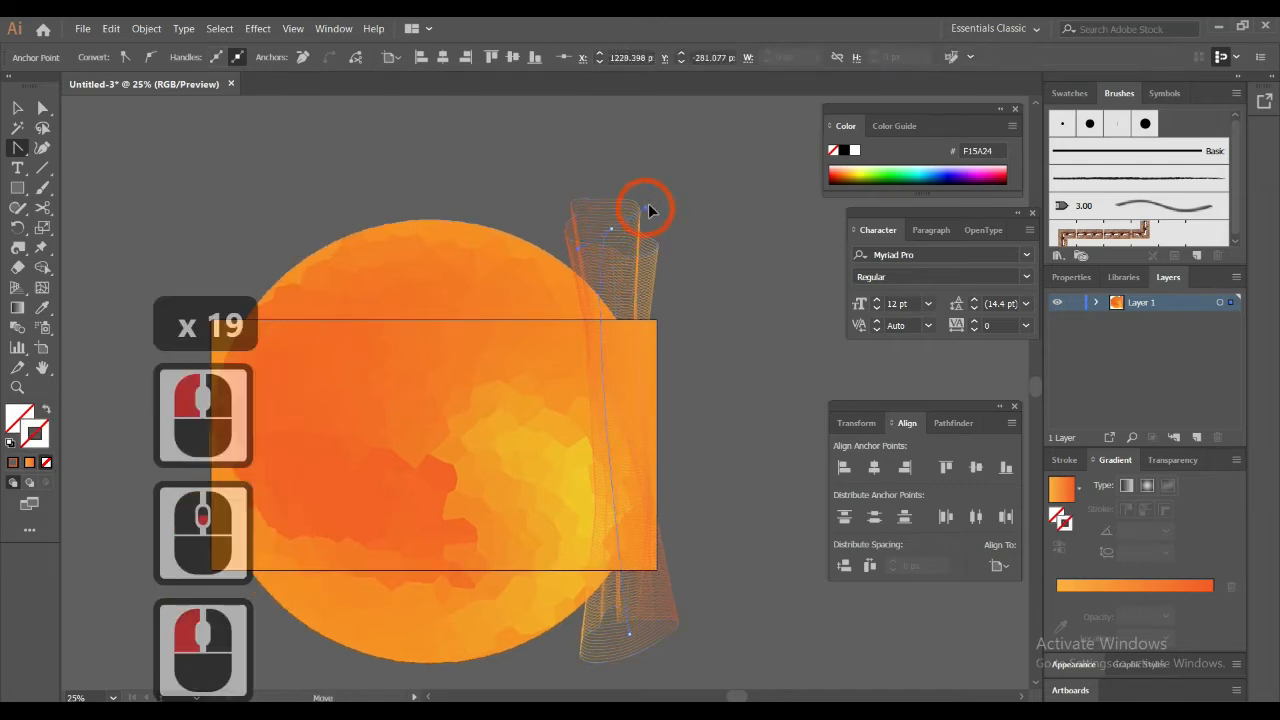
drag(648, 208, 749, 107)
scroll(560, 286, down, 5)
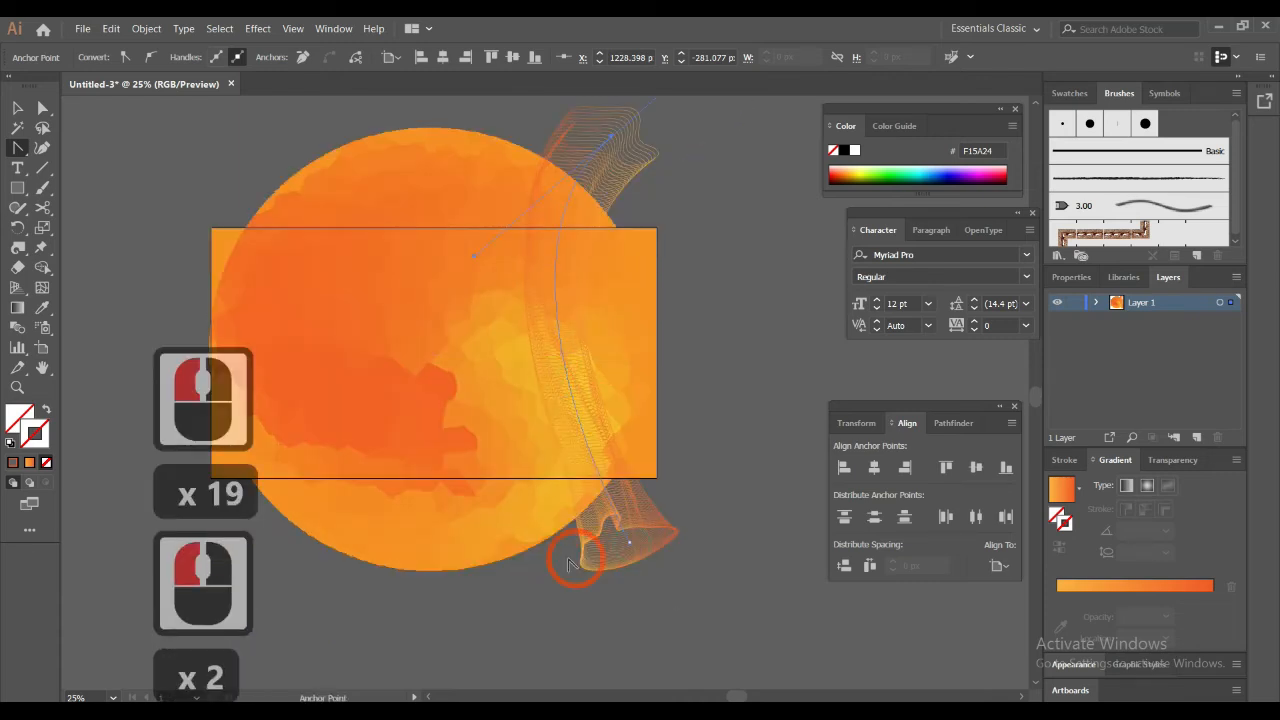
Curve the lower part of the blend's spine into an S shape by pulling handles from its bottom anchor
click(630, 548)
click(630, 545)
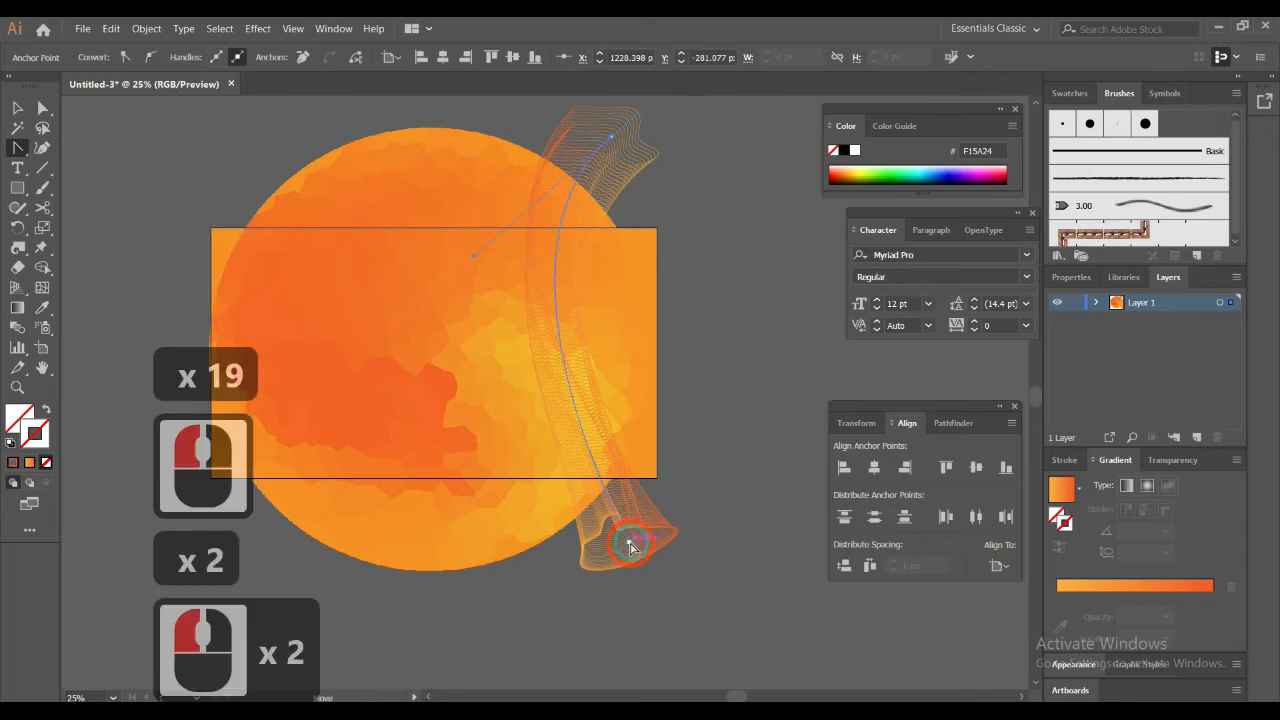
drag(629, 545, 677, 436)
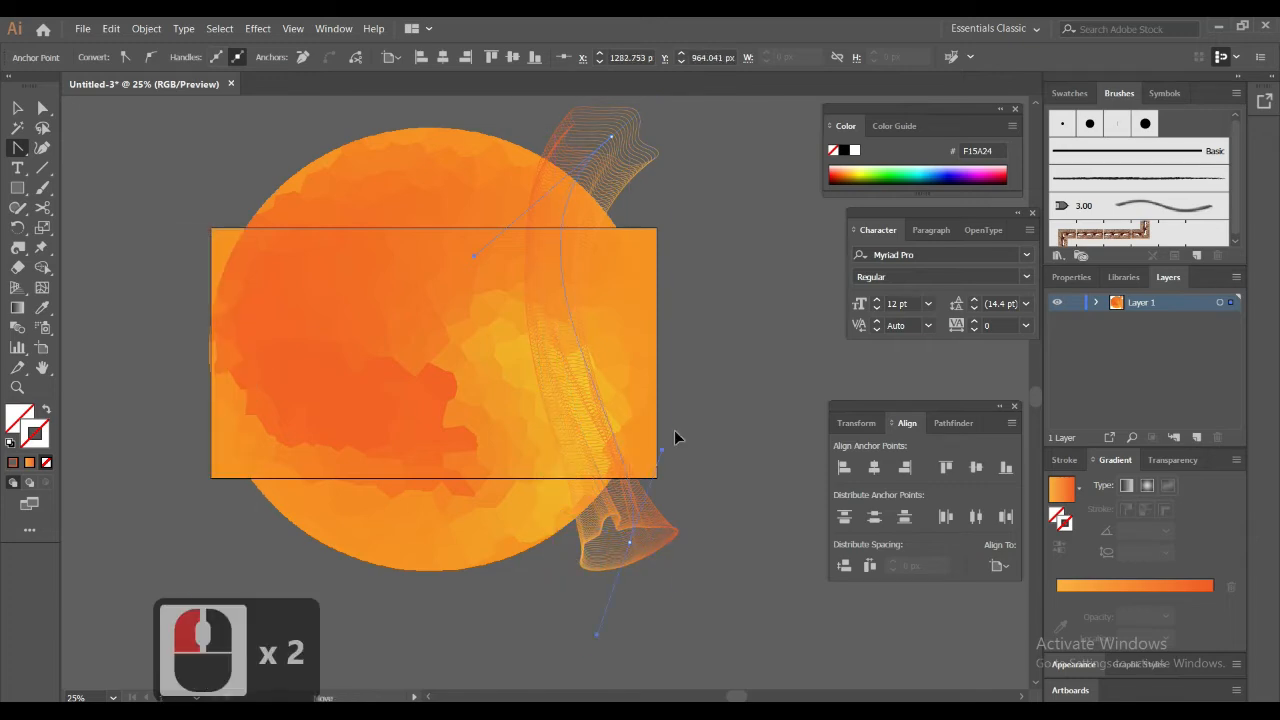
drag(658, 327, 668, 535)
Enlarge the blend's lower blob to about 524 by 301 px
click(668, 535)
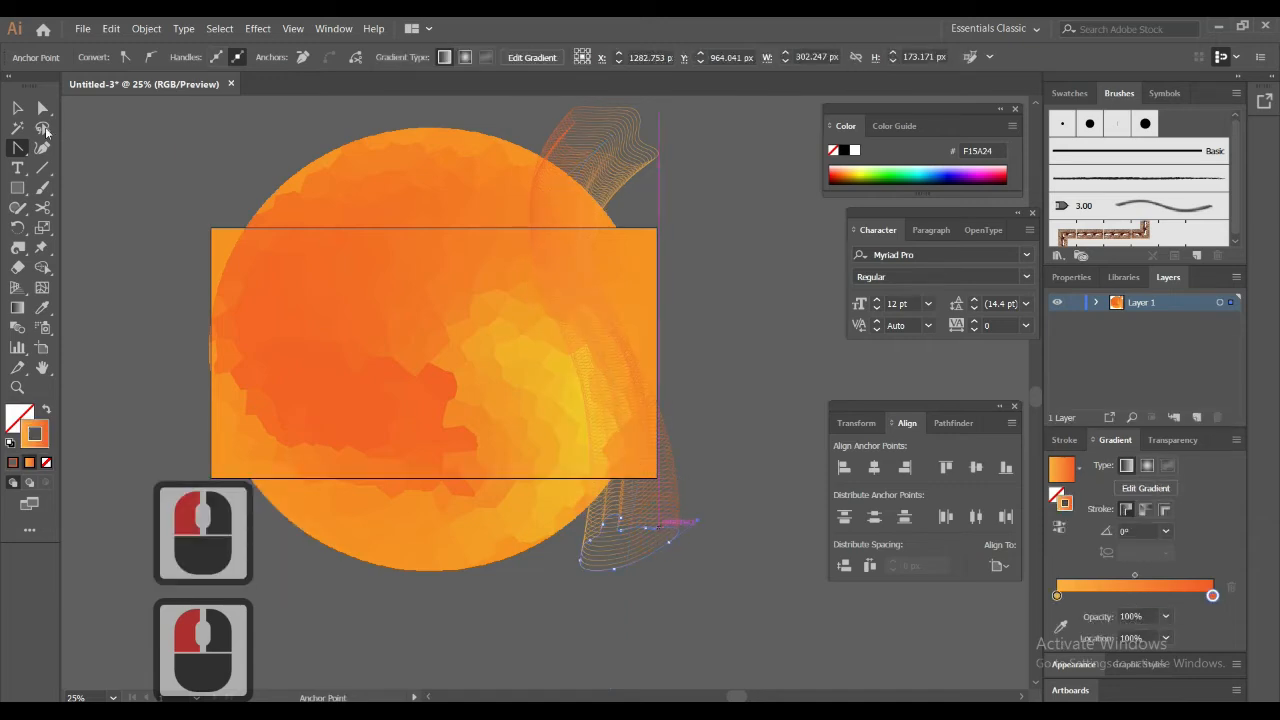
click(18, 107)
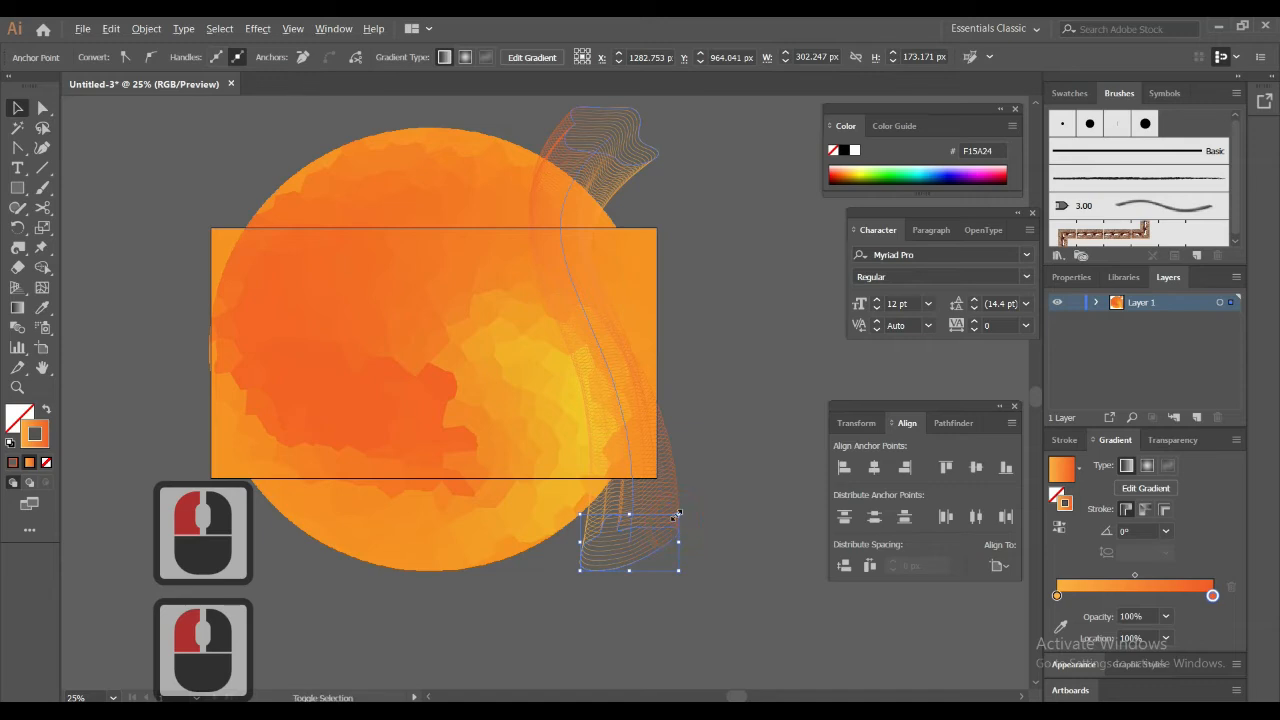
drag(677, 513, 716, 494)
drag(551, 338, 548, 365)
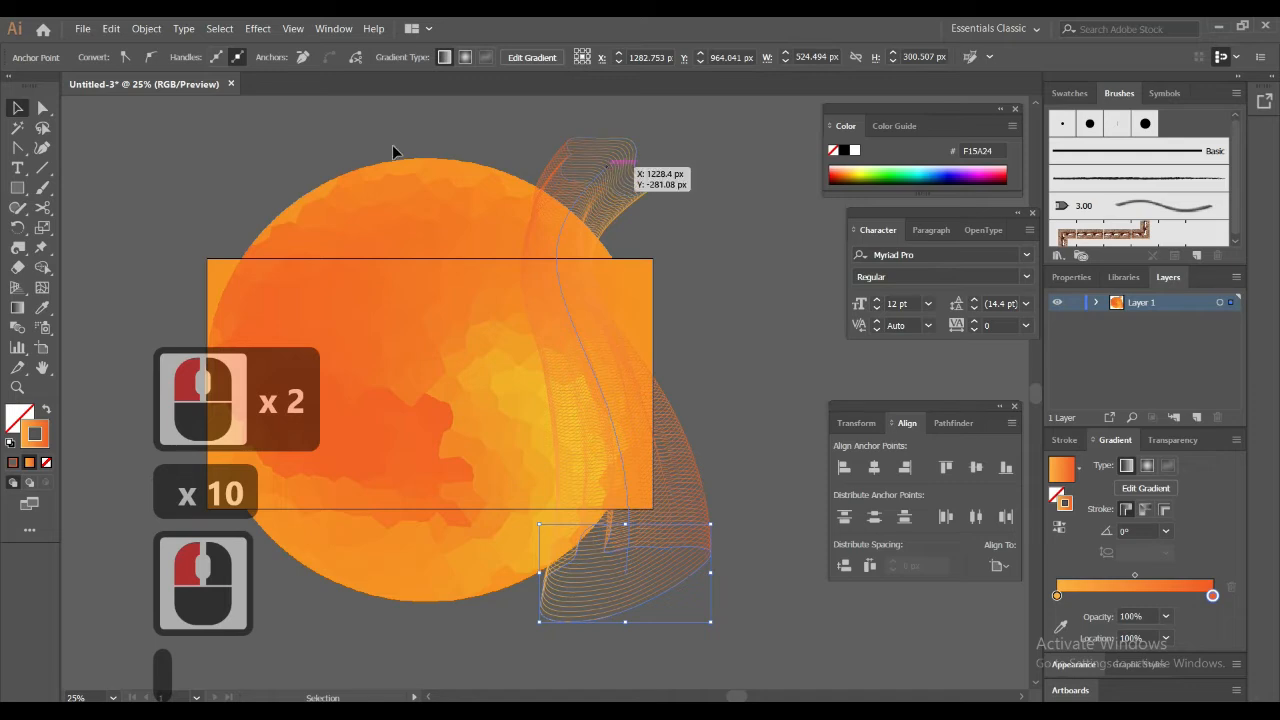
Reshape the blend's upper blob by pulling new curve handles from its upper-right anchor with the Anchor Point tool
click(18, 149)
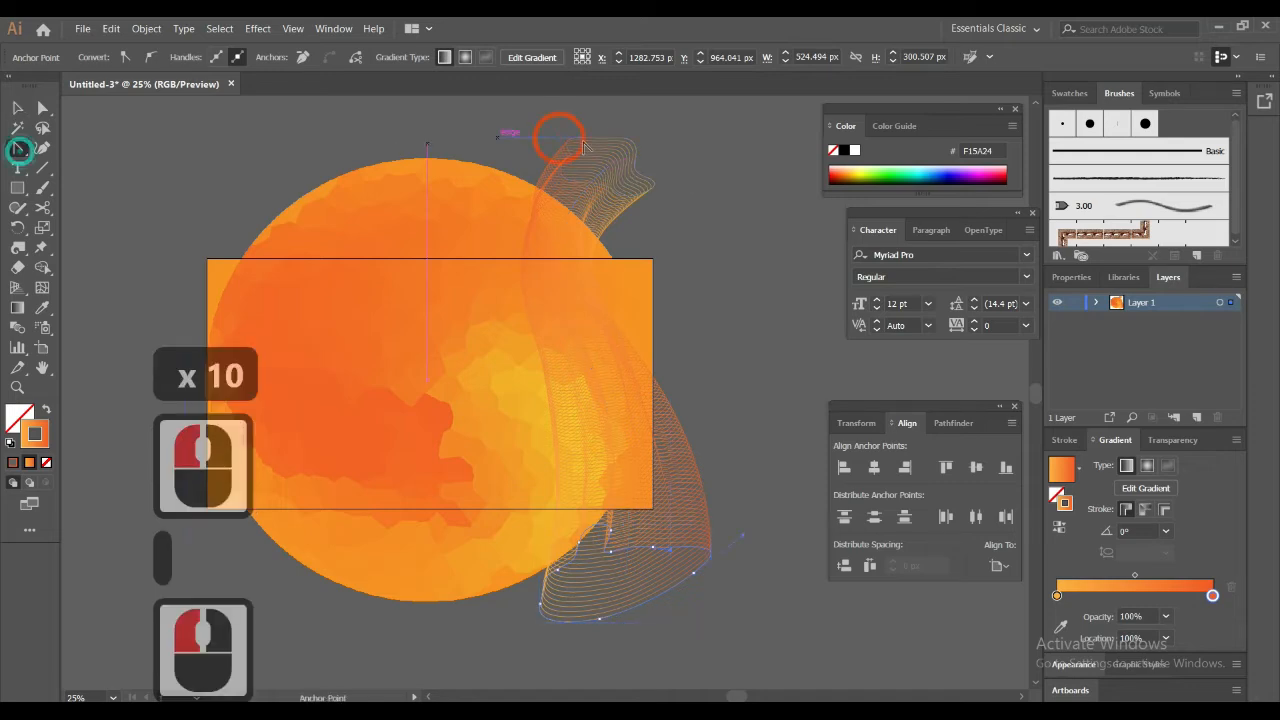
double_click(612, 190)
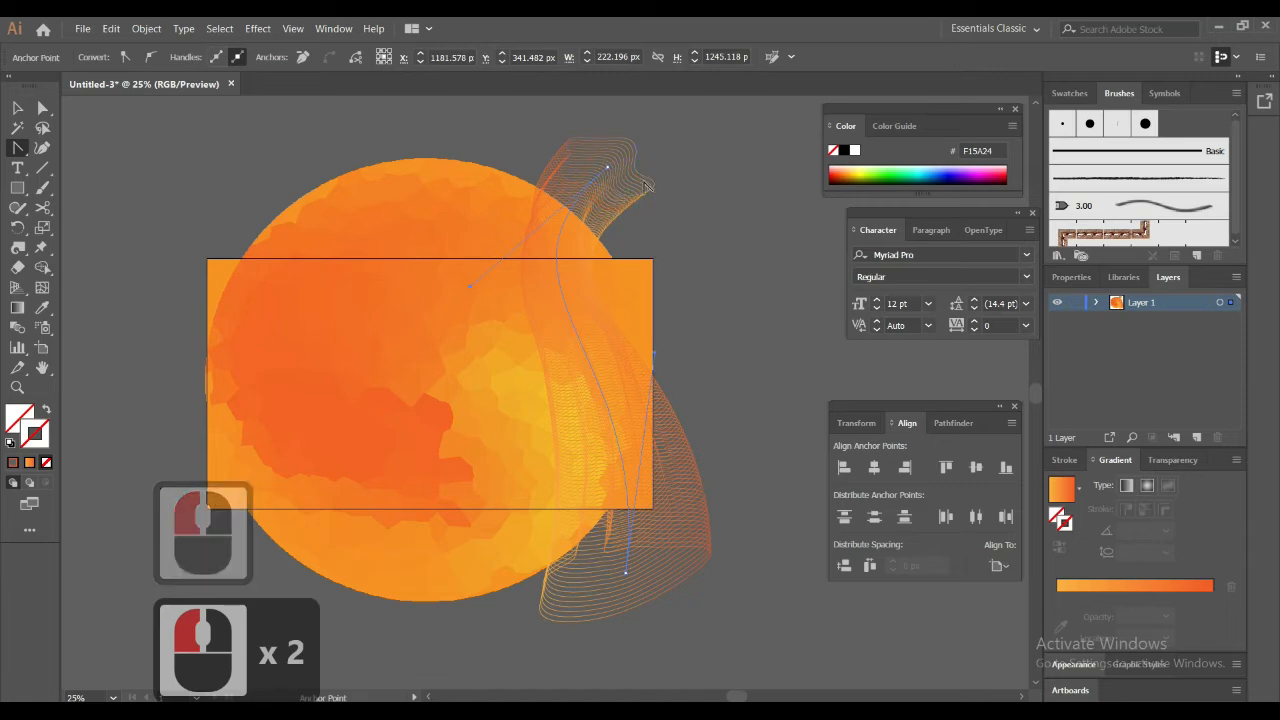
double_click(646, 176)
double_click(648, 178)
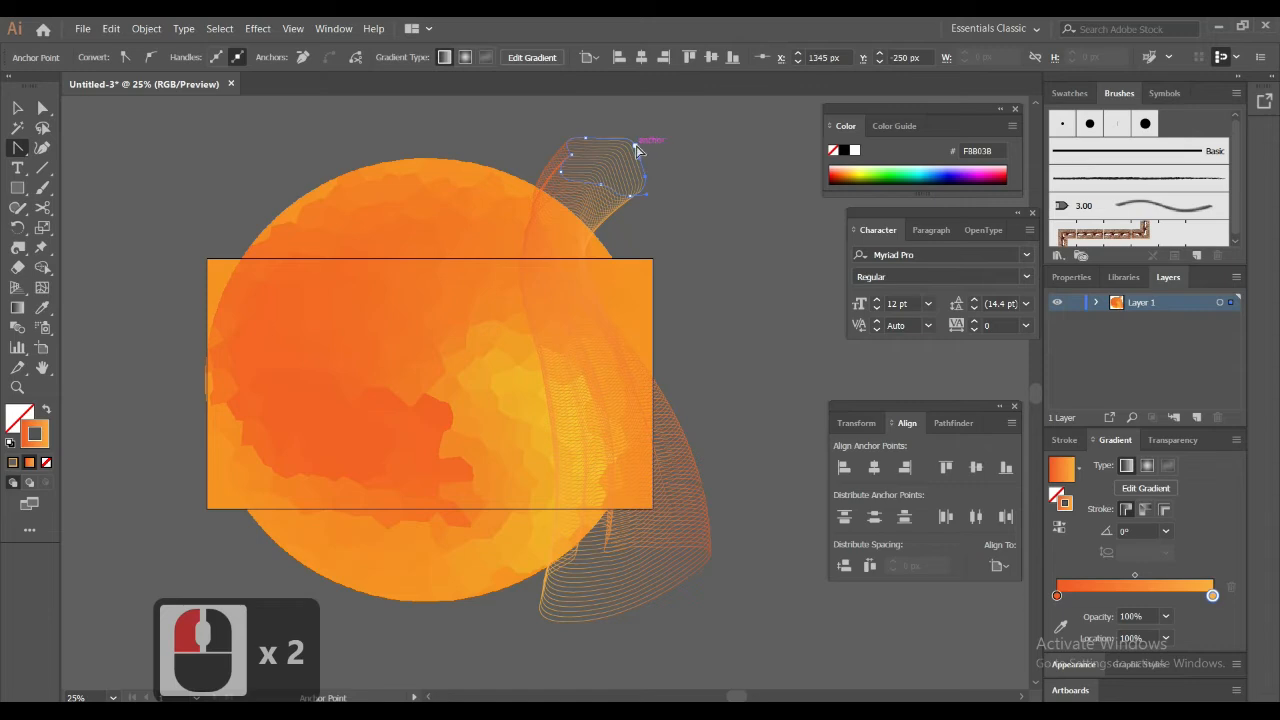
drag(637, 148, 670, 135)
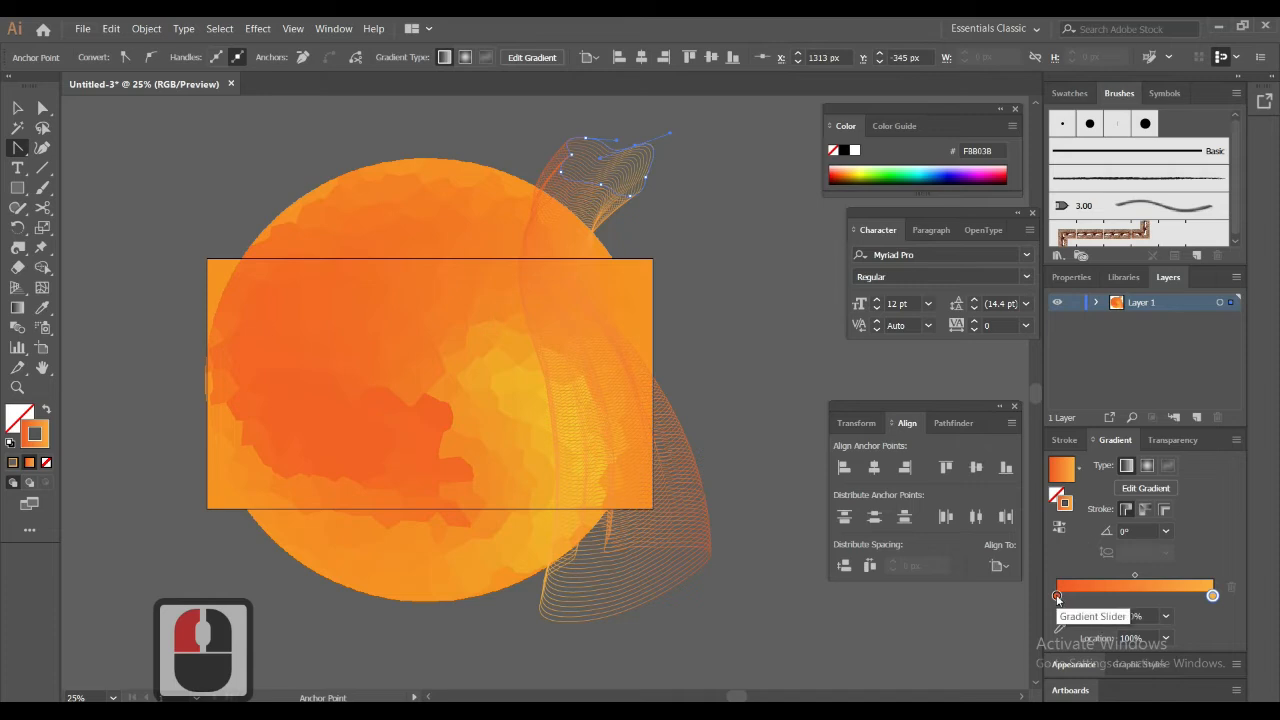
Change the starting color of the upper blob's stroke gradient to cyan 00FFFF
double_click(1057, 595)
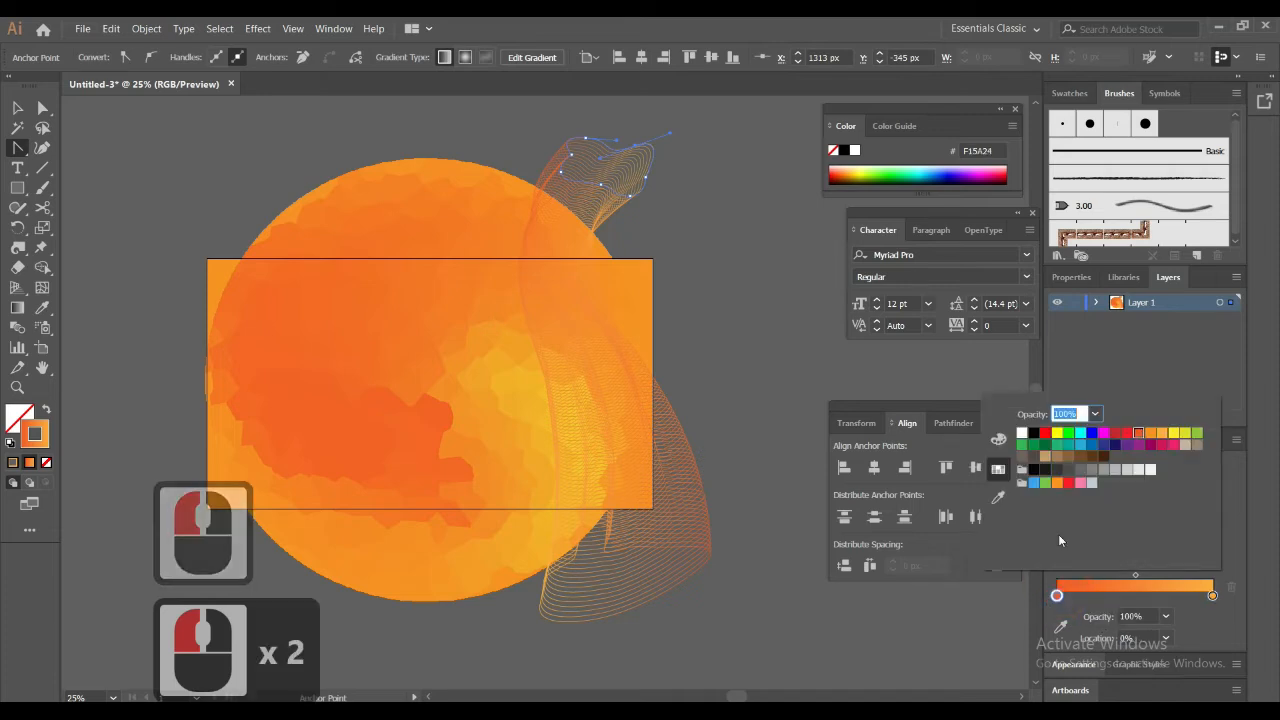
click(1081, 437)
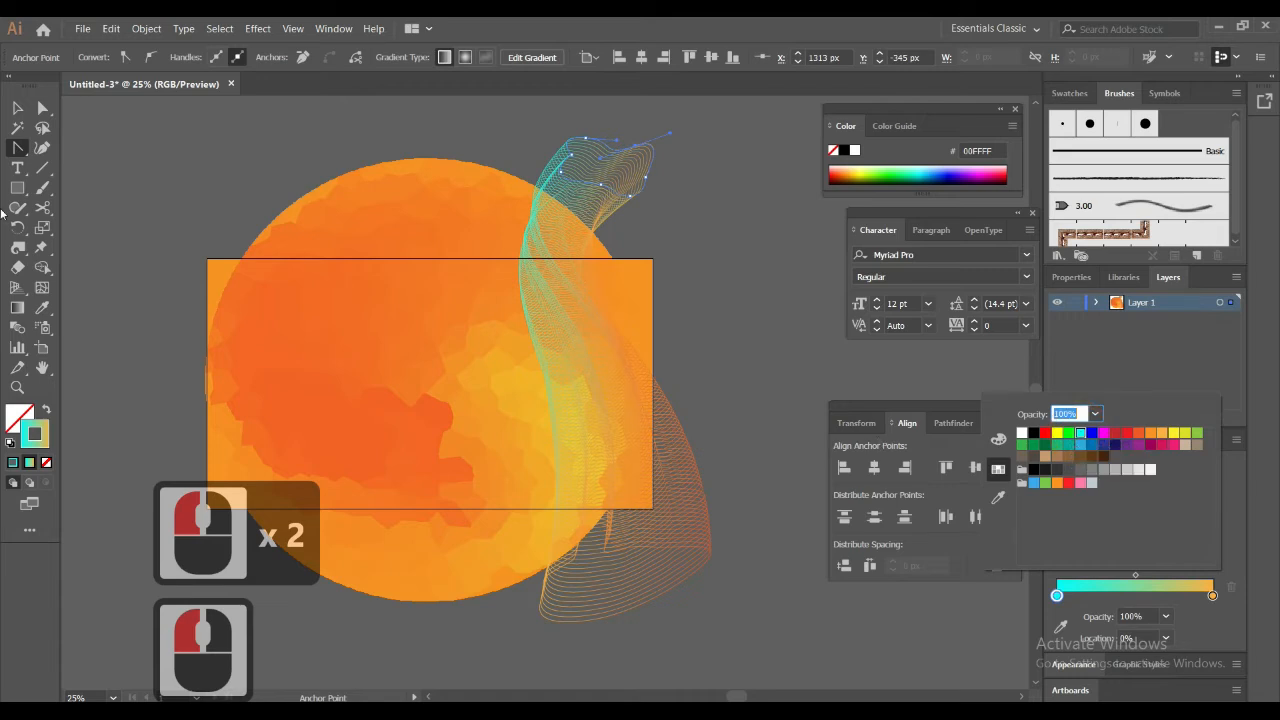
click(112, 126)
click(570, 185)
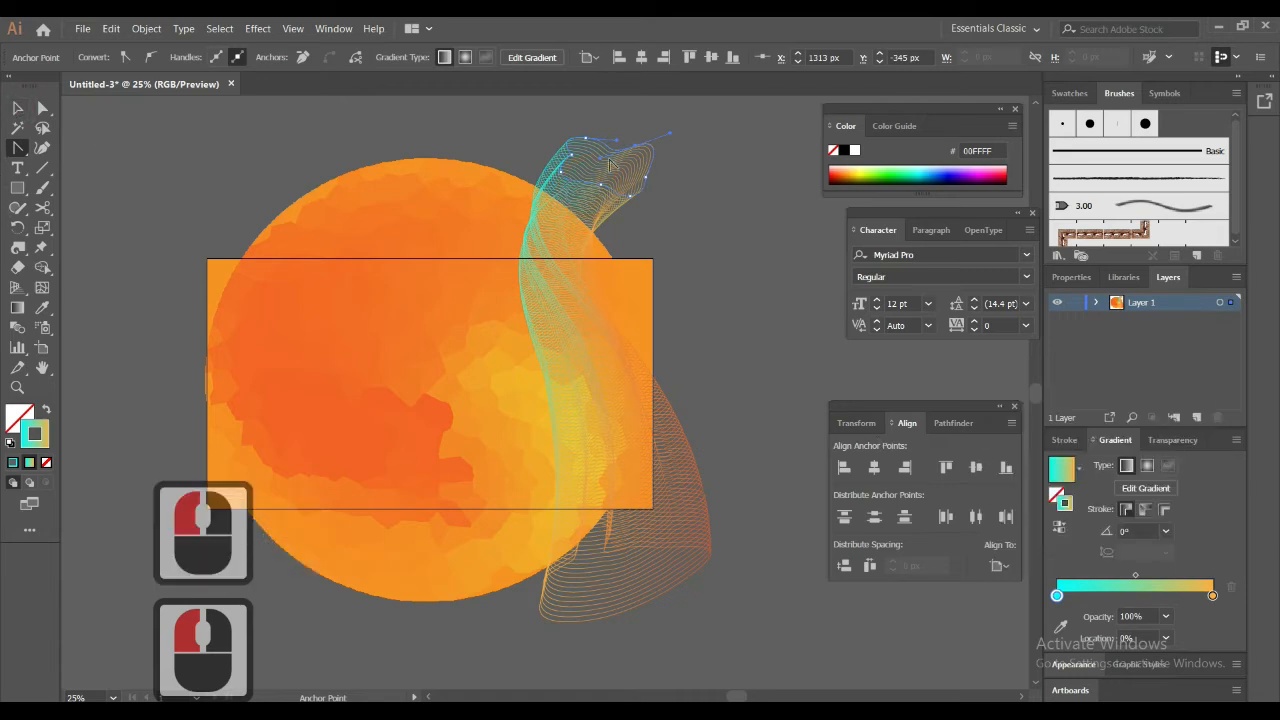
Duplicate the line blend, rotate the copy 180 degrees, and place it overlapping the original at about X 1041 px, Y 410 px
click(17, 107)
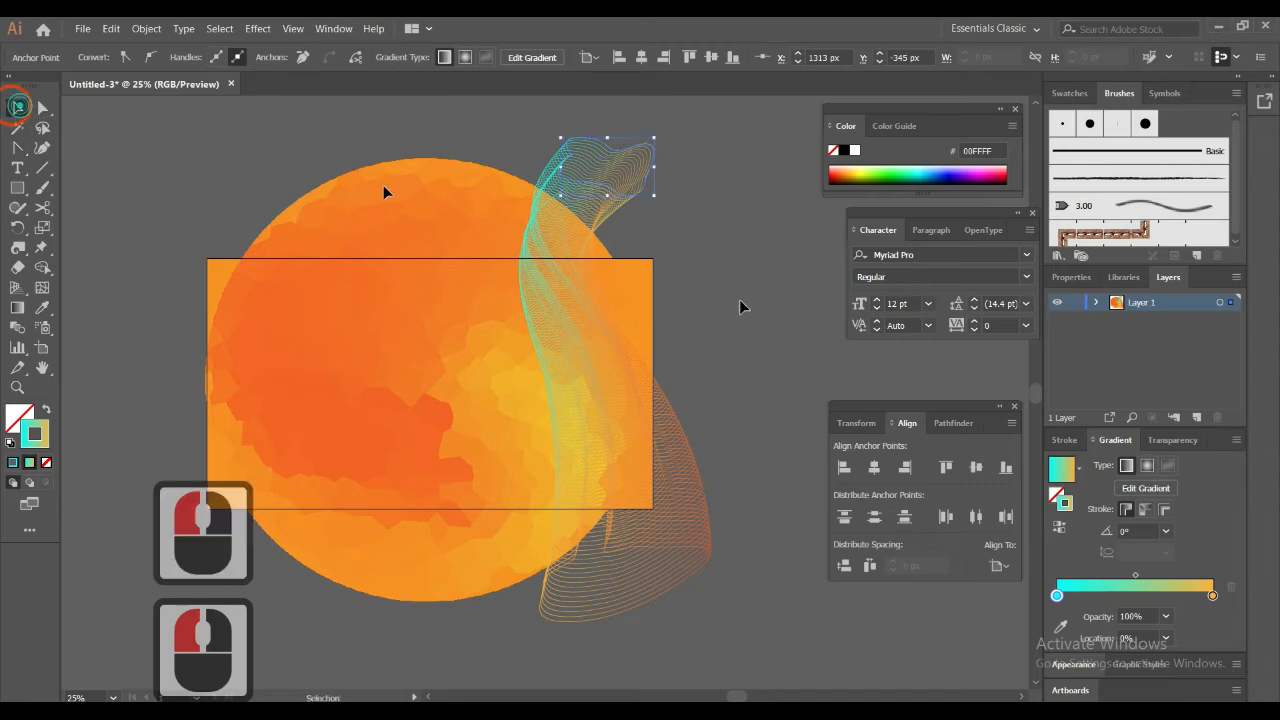
click(588, 323)
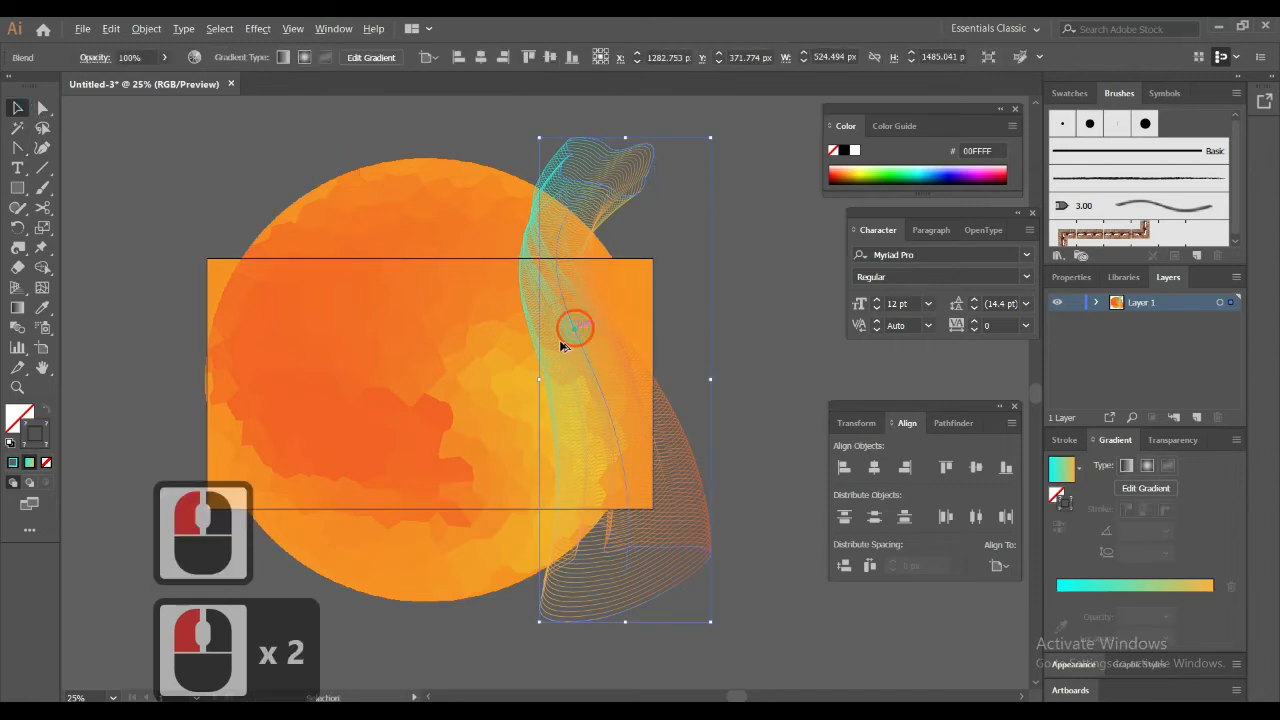
drag(576, 332, 516, 356)
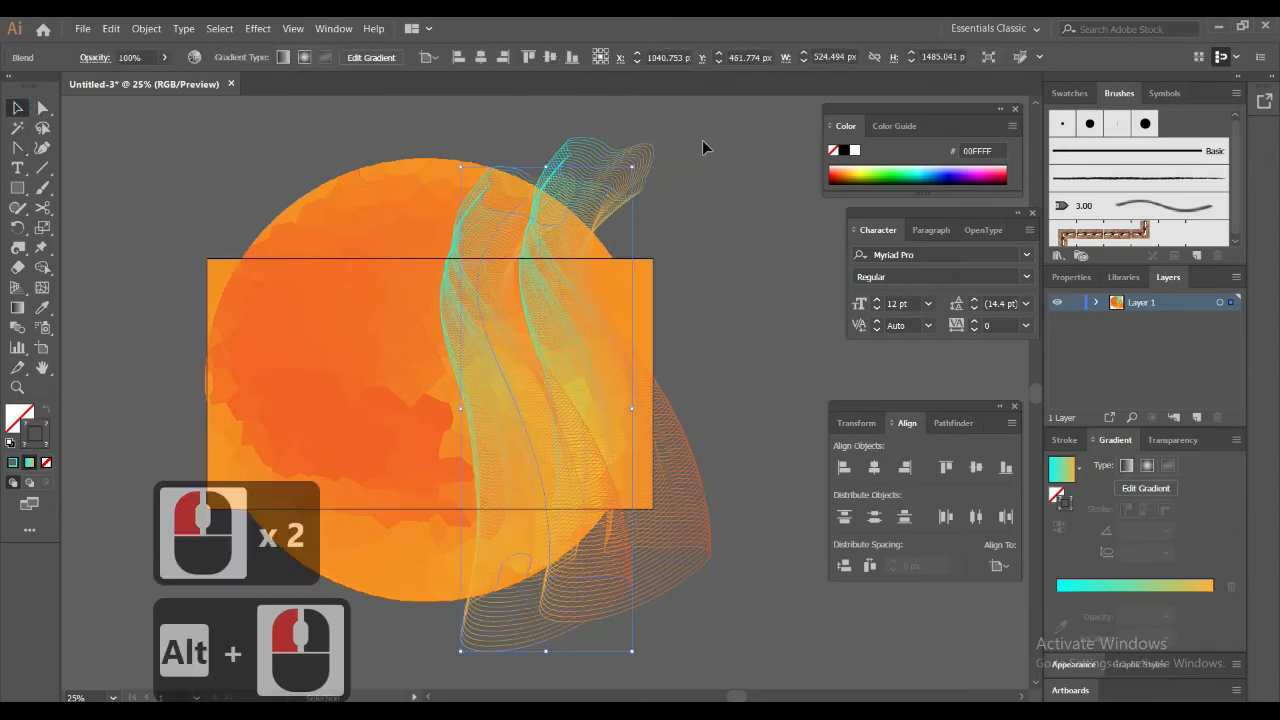
drag(636, 160, 509, 459)
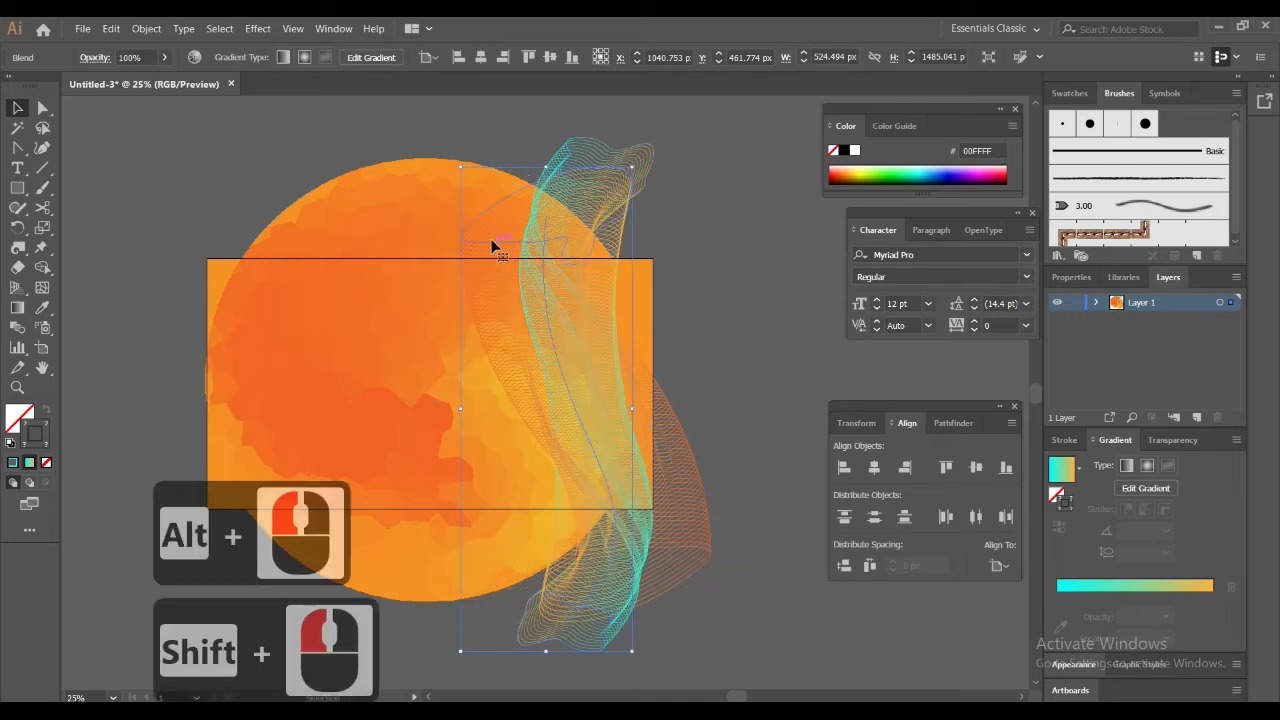
drag(491, 243, 491, 228)
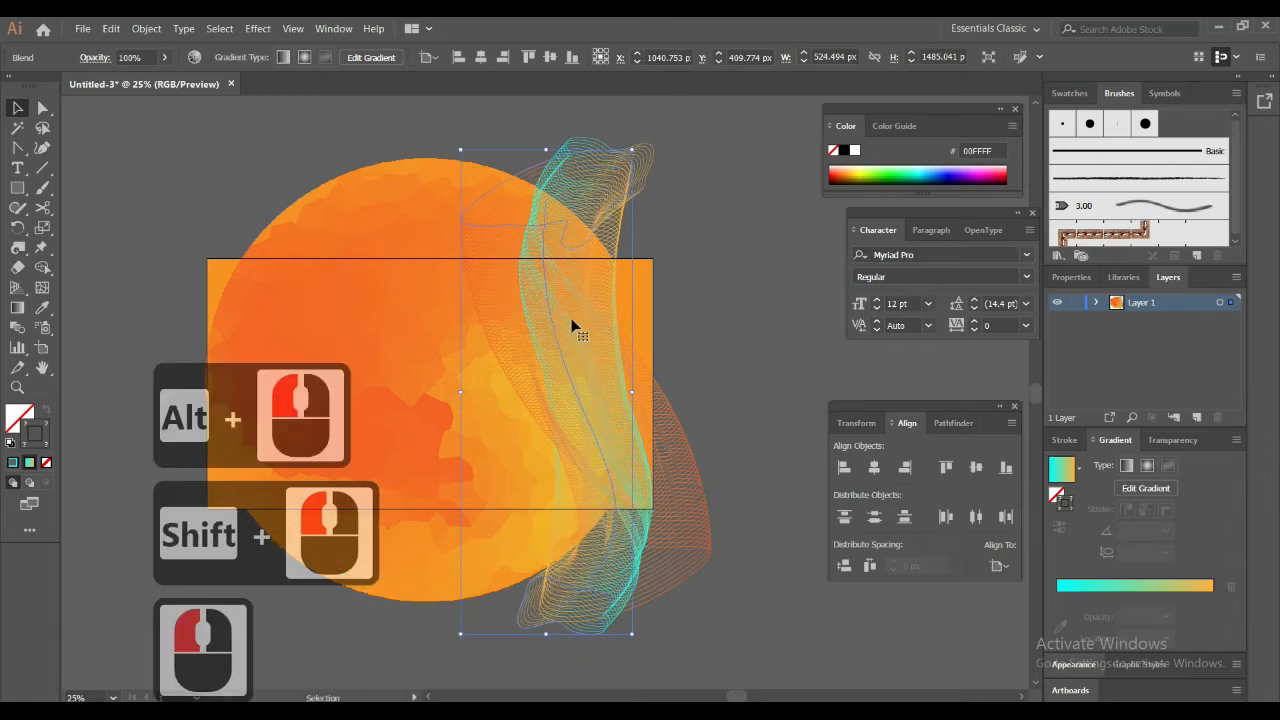
drag(510, 310, 613, 306)
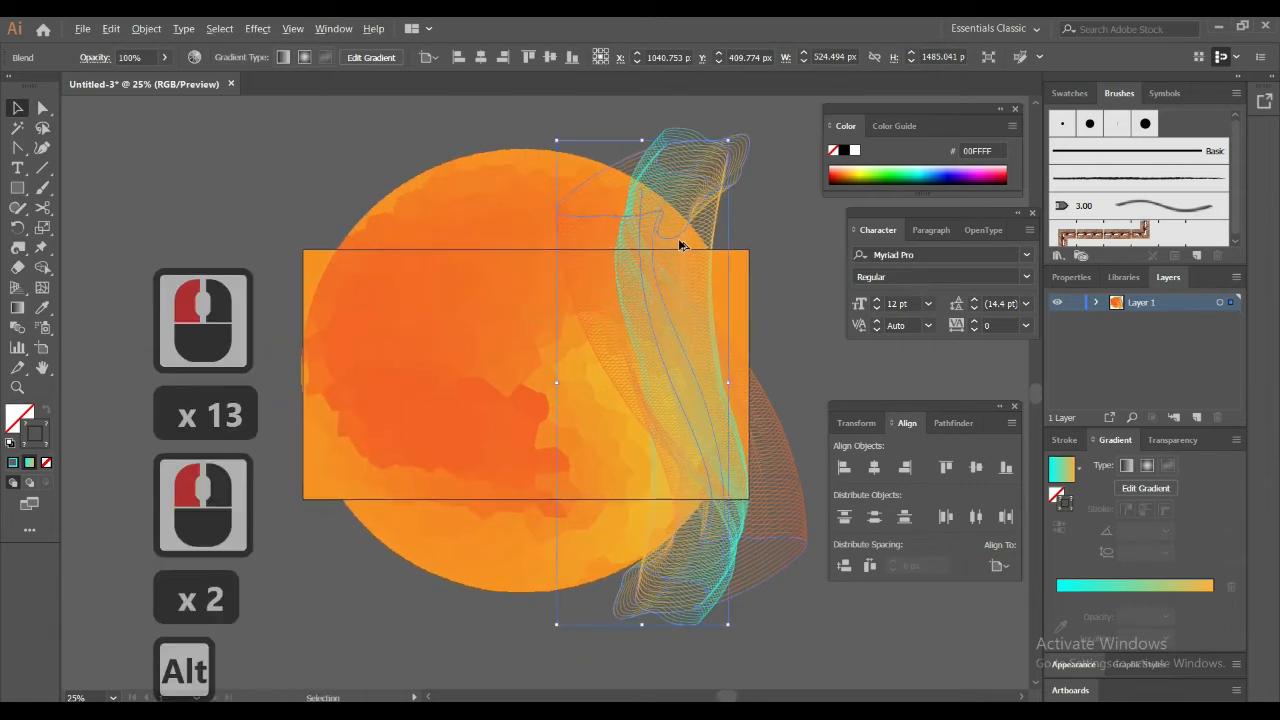
shift+click(705, 176)
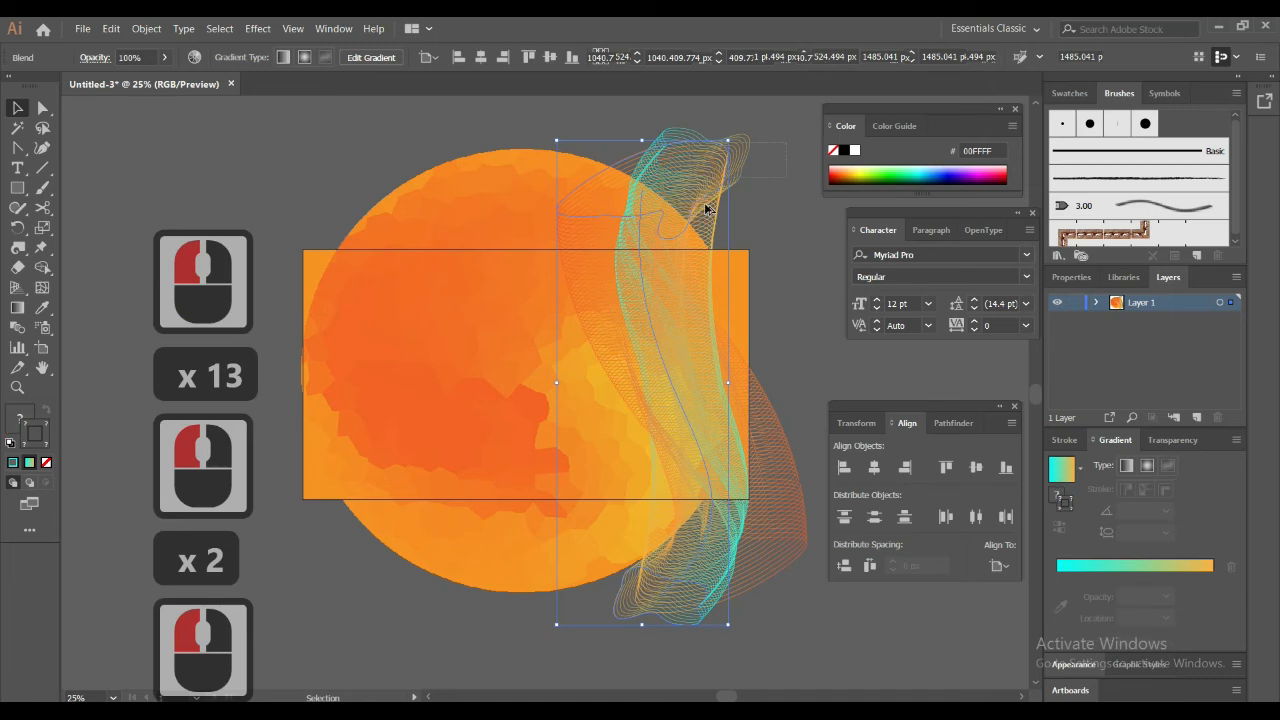
alt+click(706, 172)
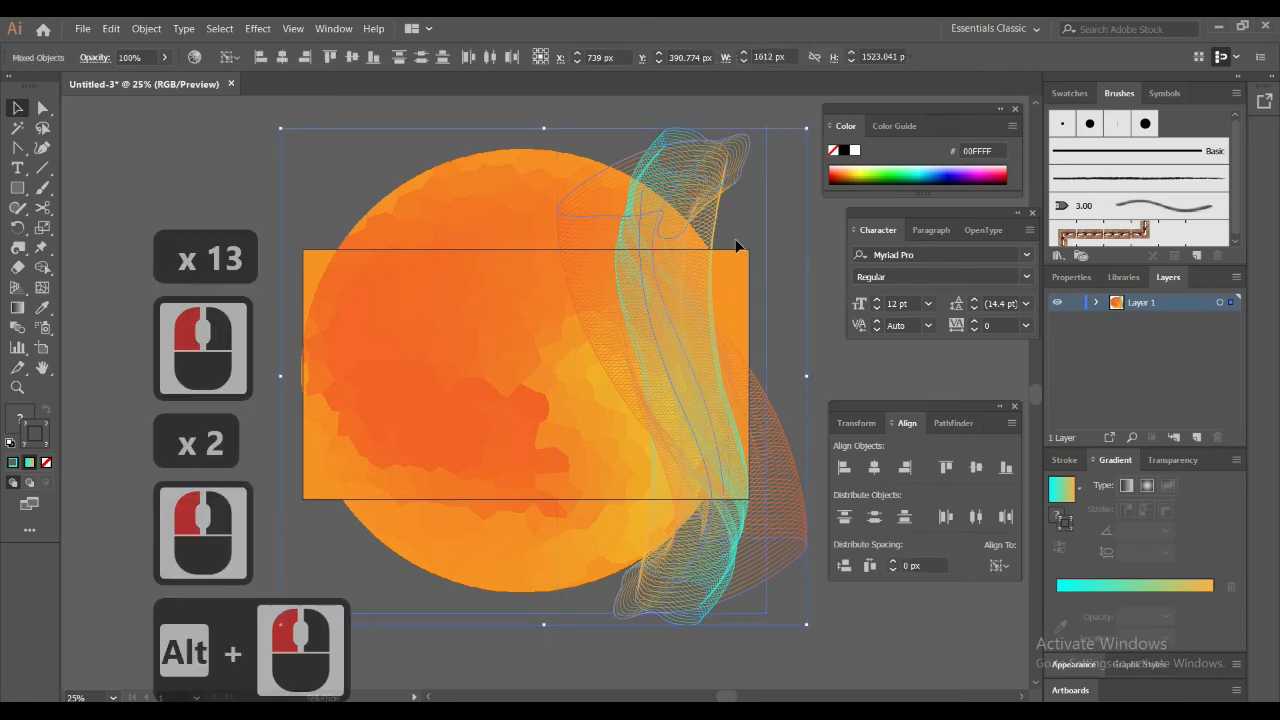
click(748, 102)
click(738, 170)
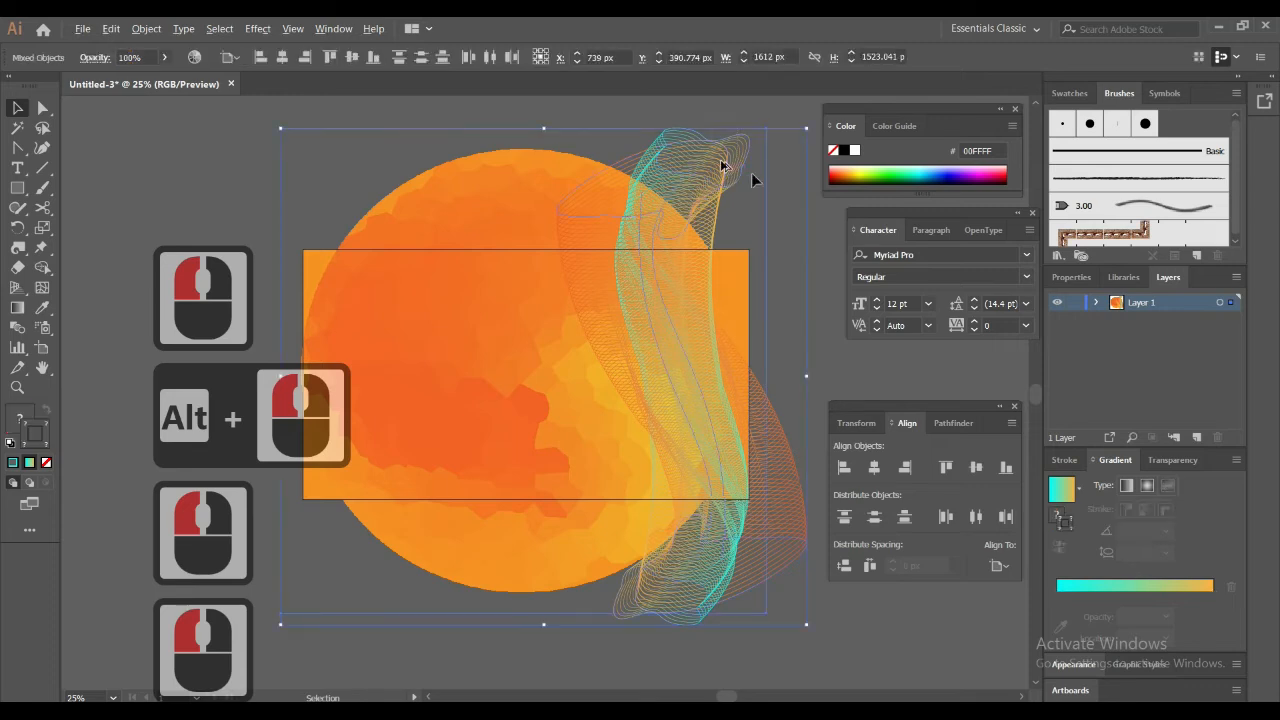
click(777, 204)
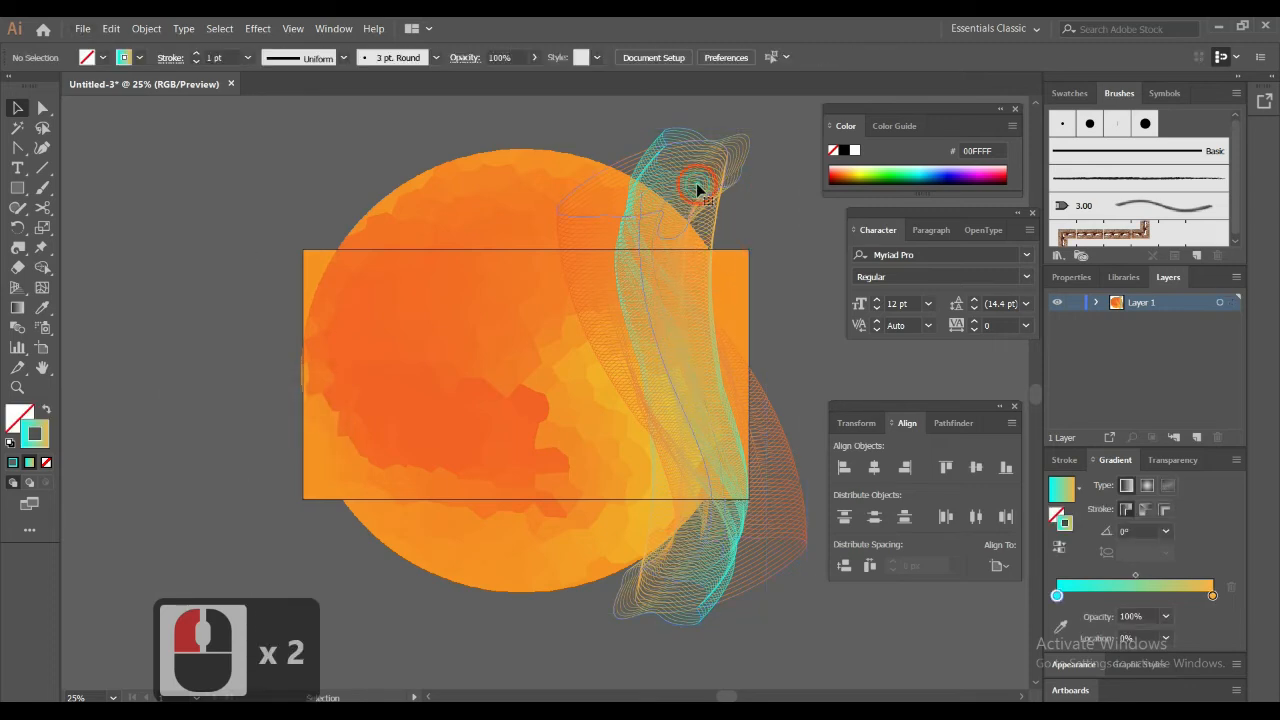
Duplicate the rotated blend onto the artboard's left side at about X 195 px, Y 462 px, and isolate the copy for editing
drag(697, 190, 424, 222)
click(343, 199)
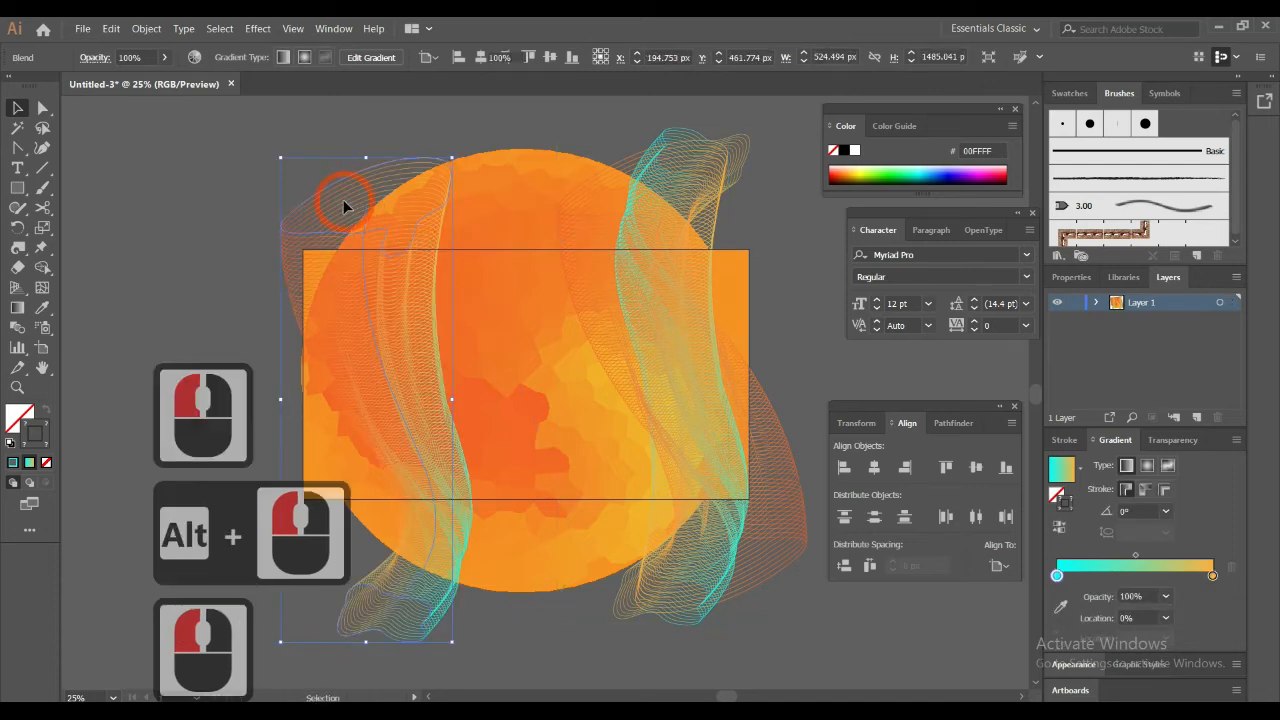
click(331, 184)
drag(331, 184, 3, 148)
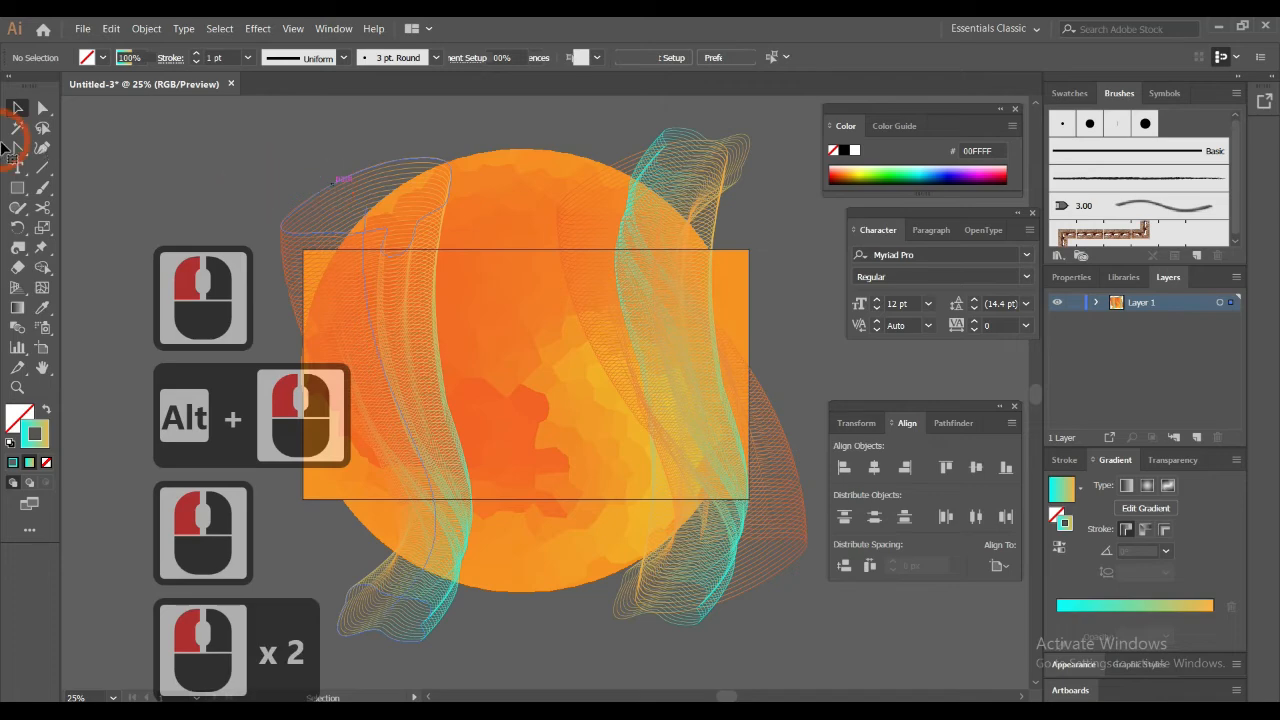
Change the starting color of the stroke gradient on the copied blend's upper blob to orange-red F15A24
click(19, 149)
click(367, 172)
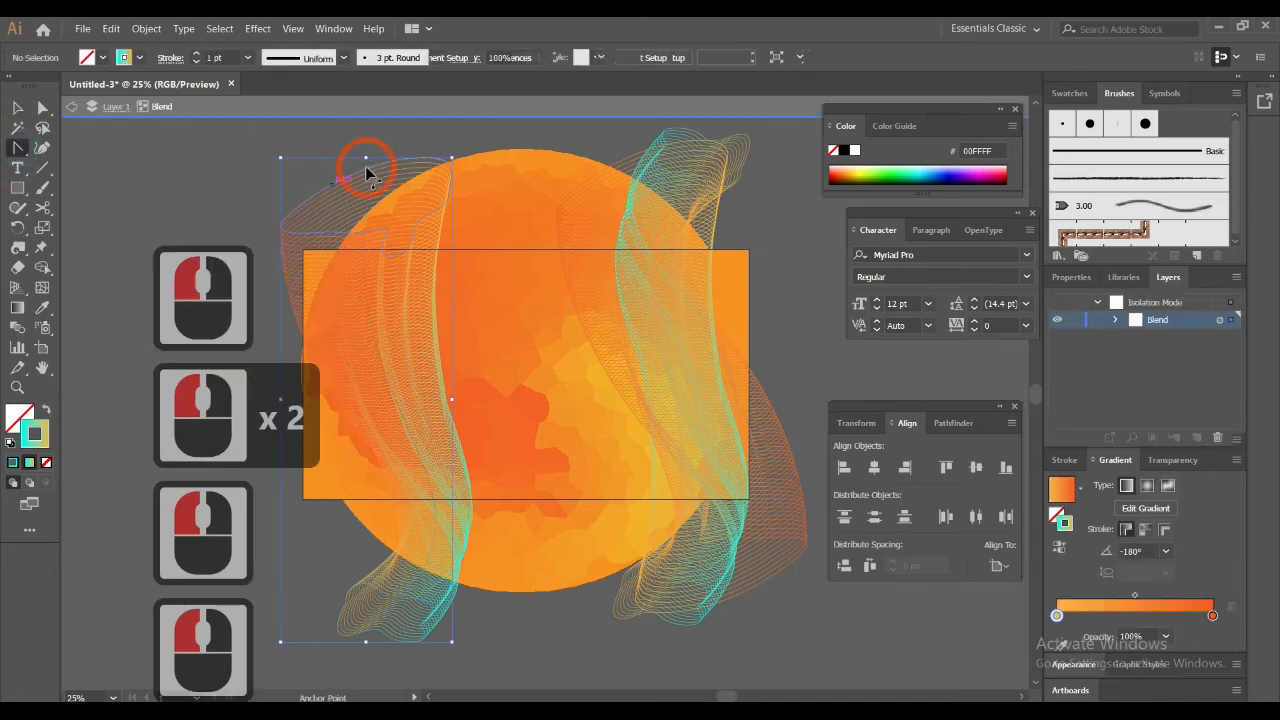
click(367, 172)
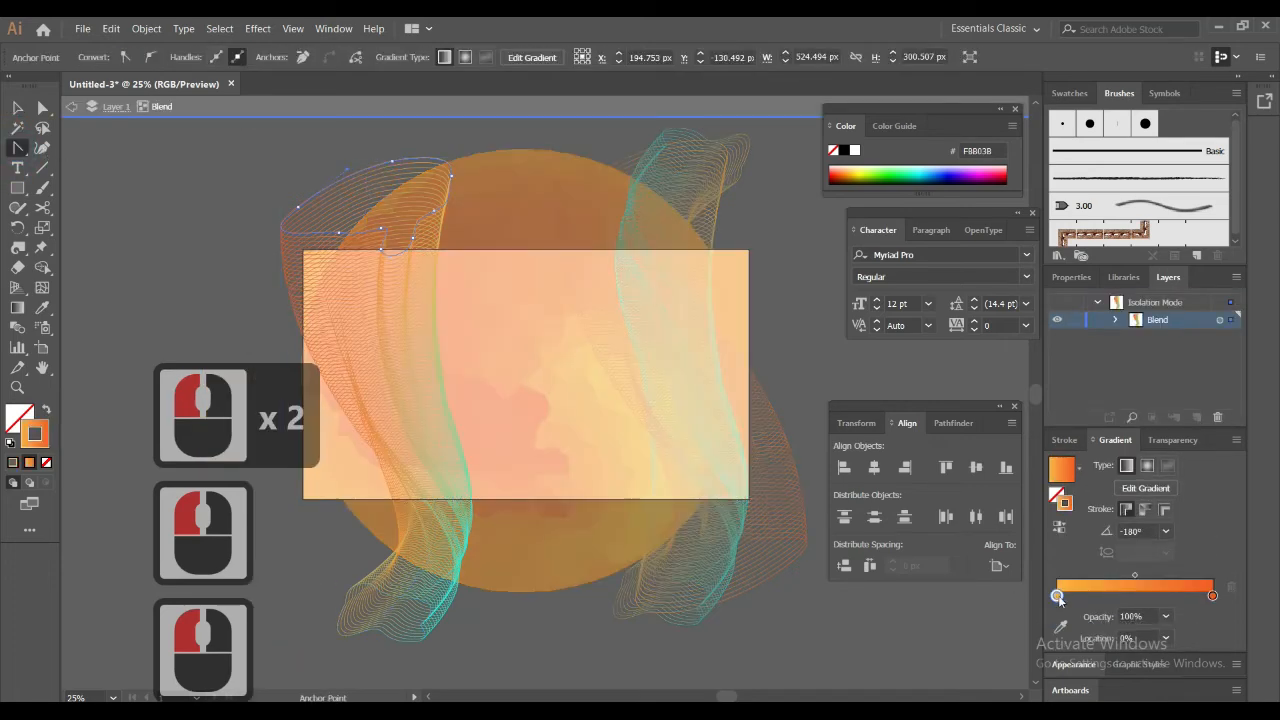
double_click(1057, 596)
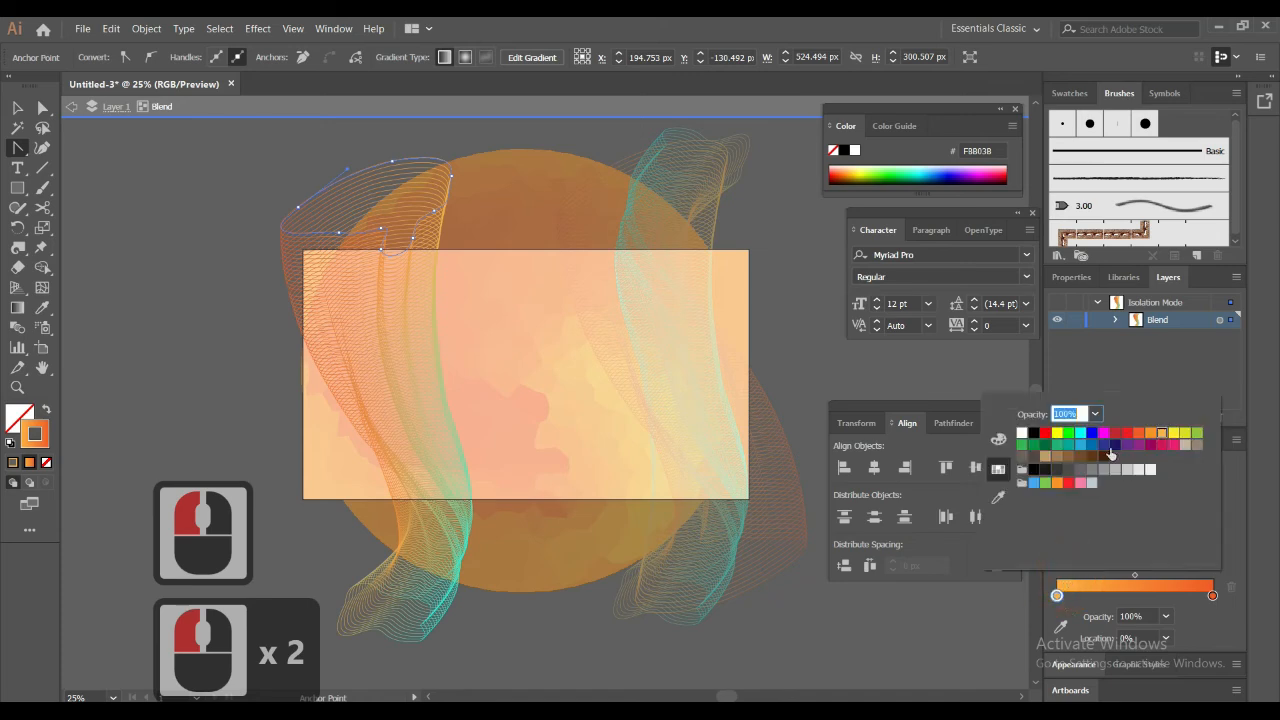
click(1080, 436)
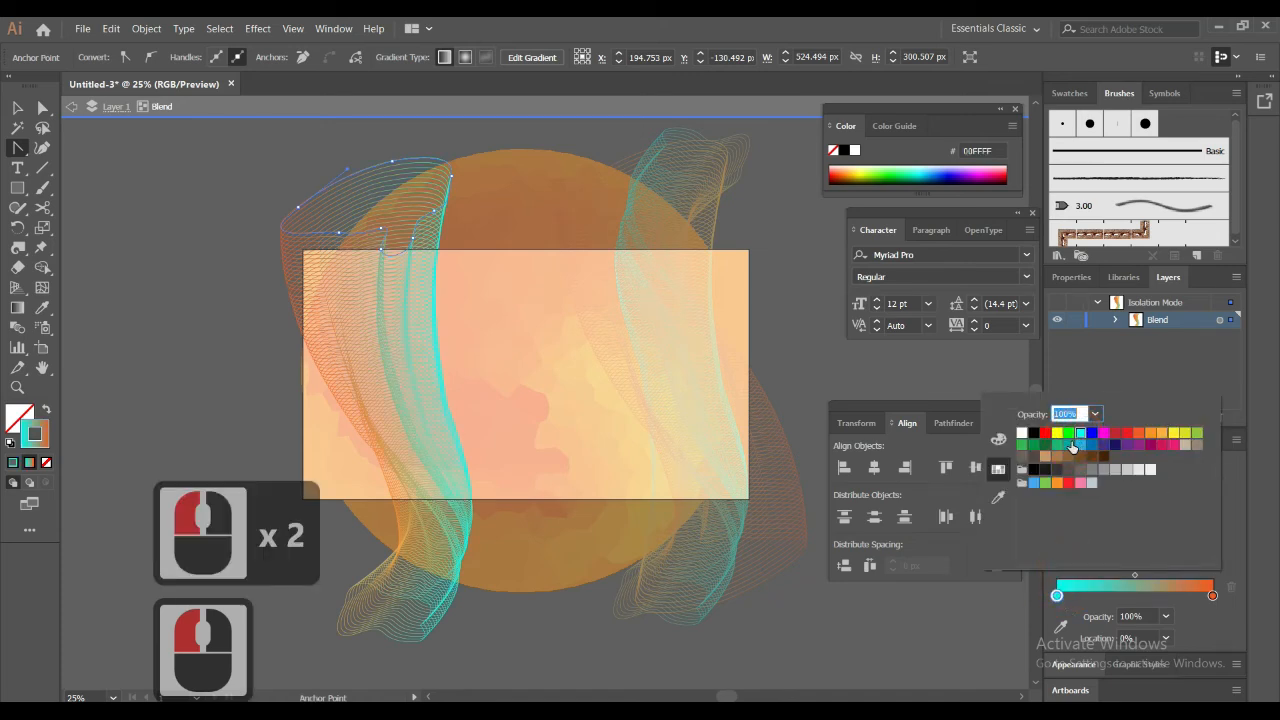
click(1155, 400)
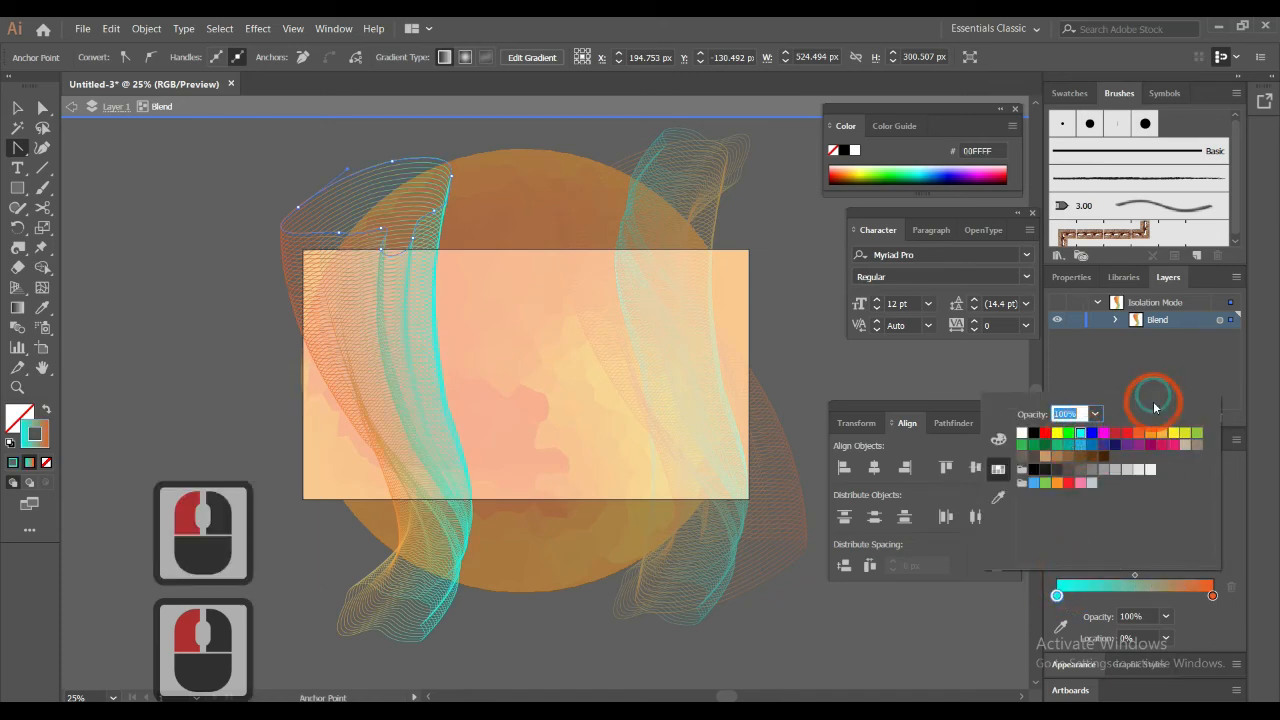
click(1142, 436)
Set the end color of the upper blob's stroke gradient to cyan 00FFFF and leave isolation mode
click(1212, 606)
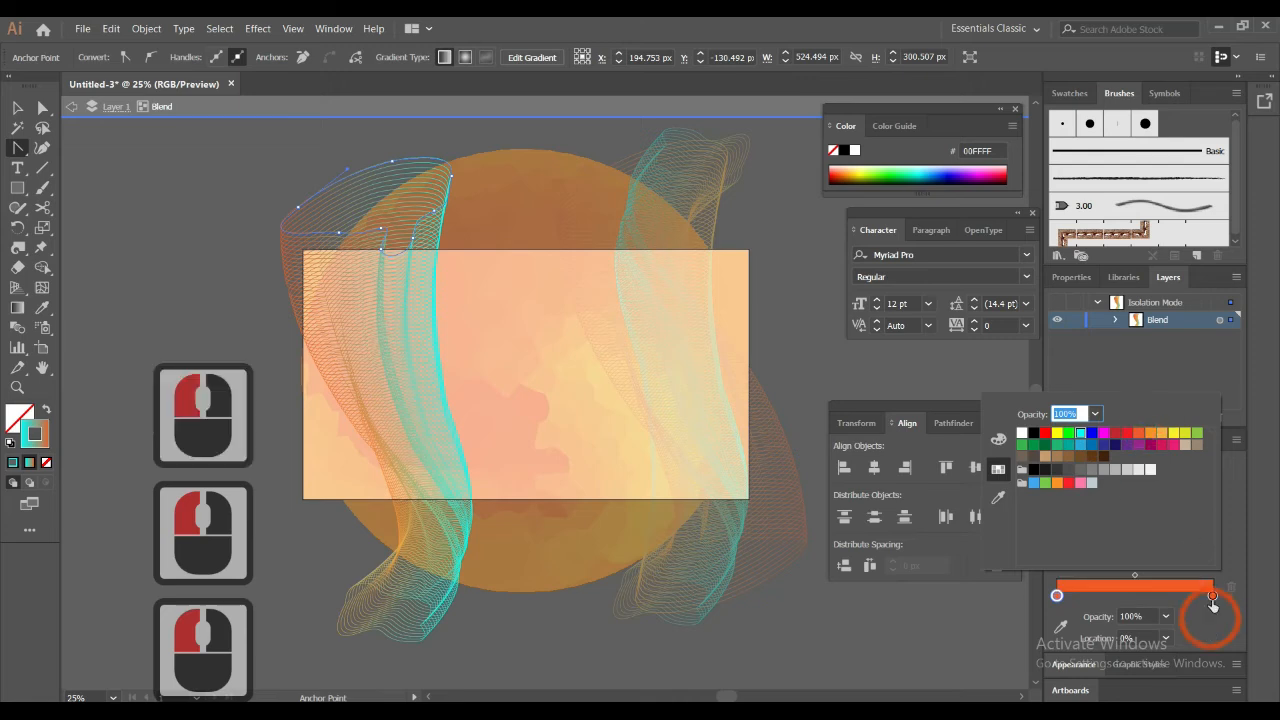
click(1213, 598)
double_click(1213, 598)
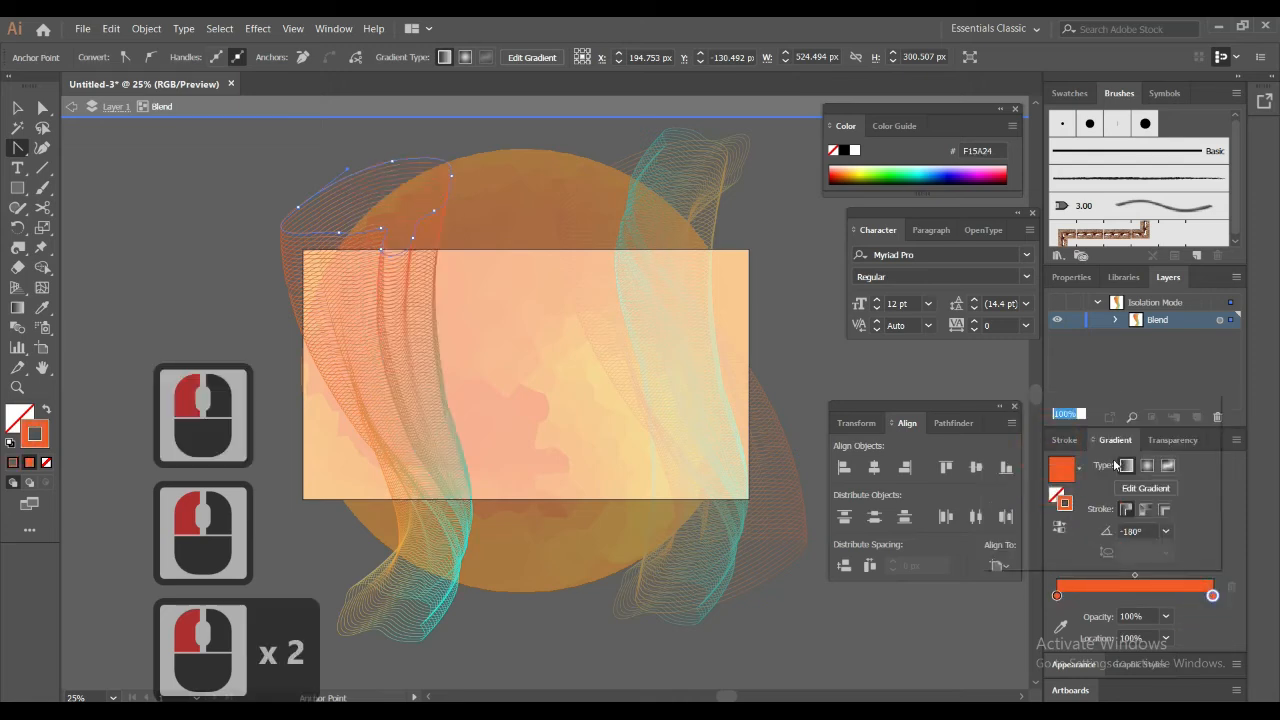
click(1080, 433)
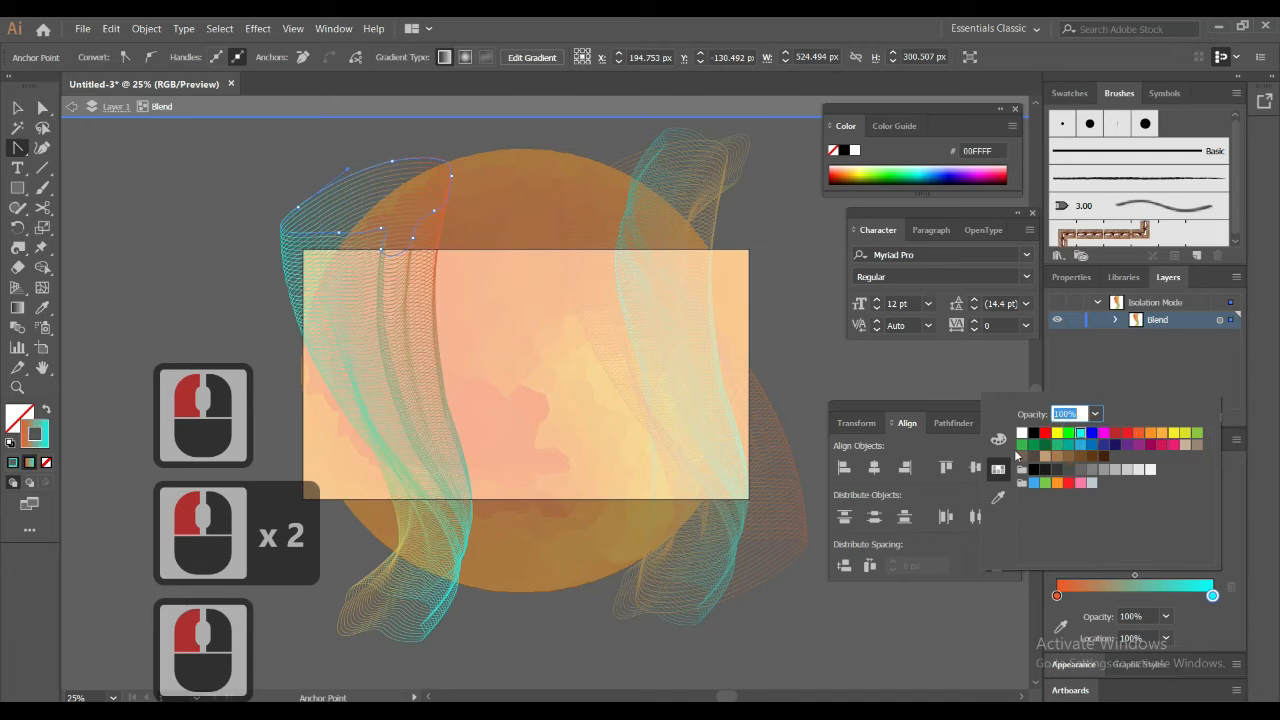
click(830, 605)
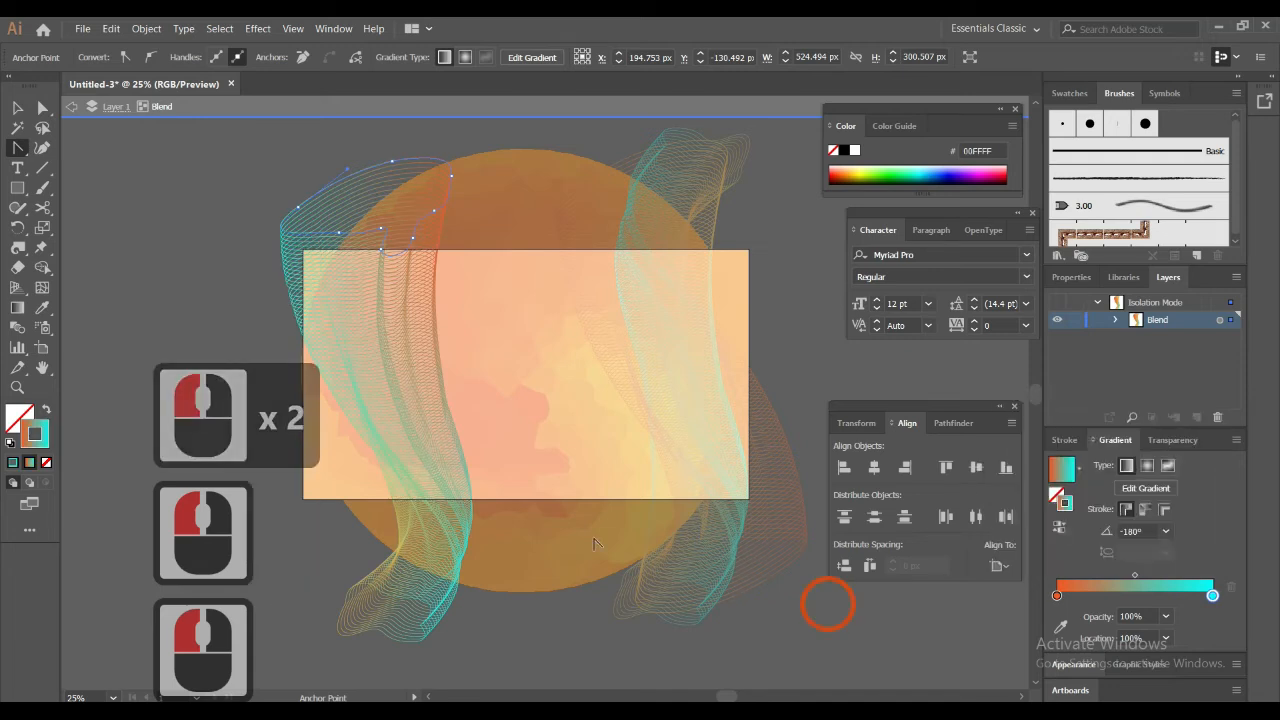
click(17, 109)
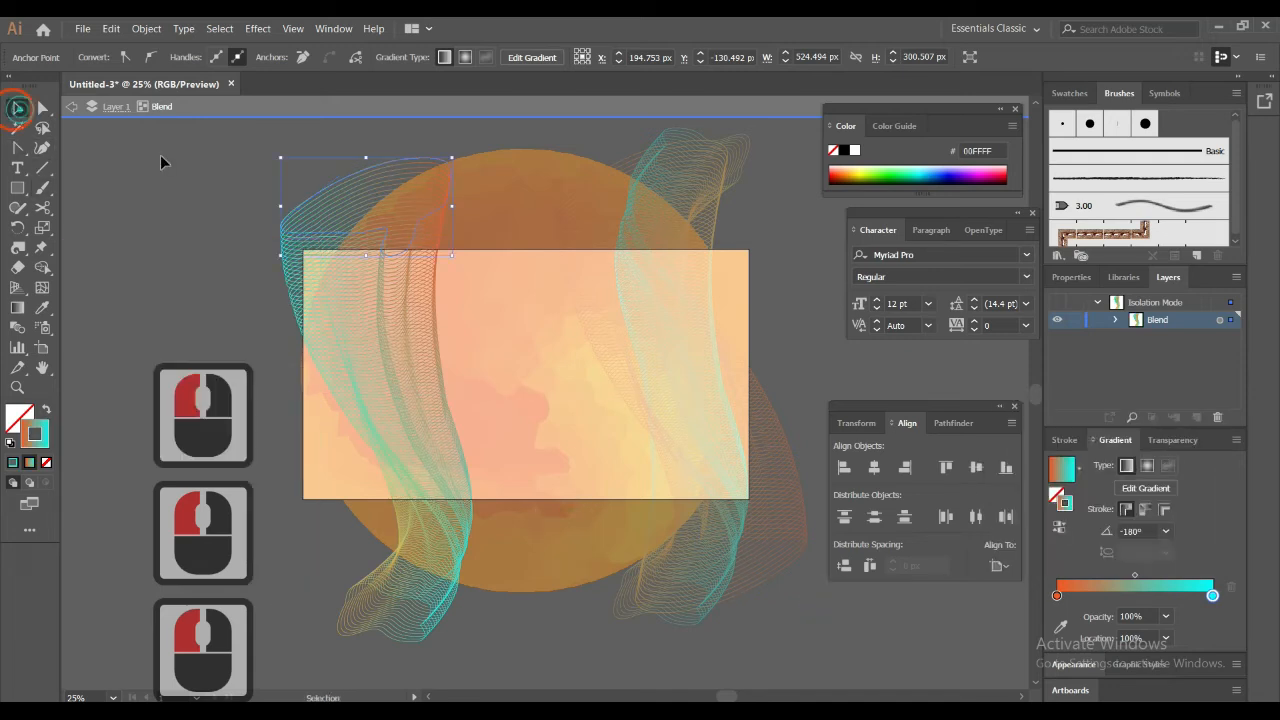
double_click(160, 156)
click(312, 266)
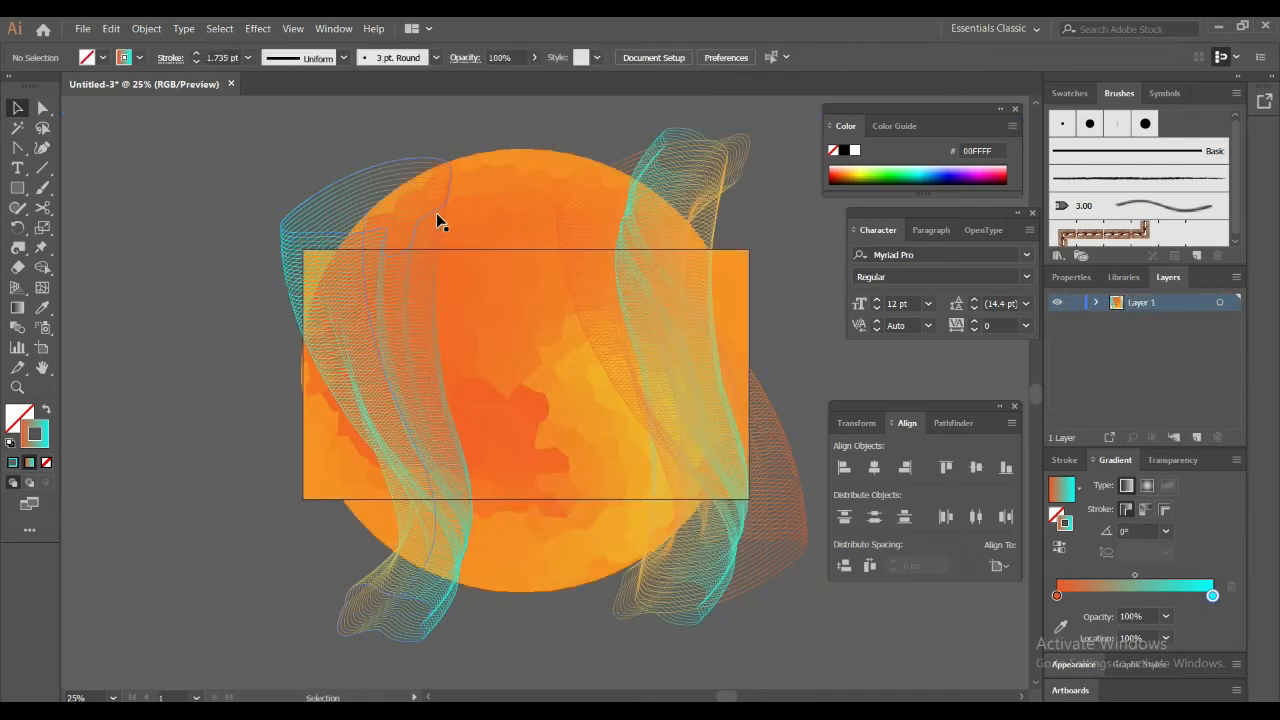
drag(590, 195, 490, 213)
key(ctrl+z)
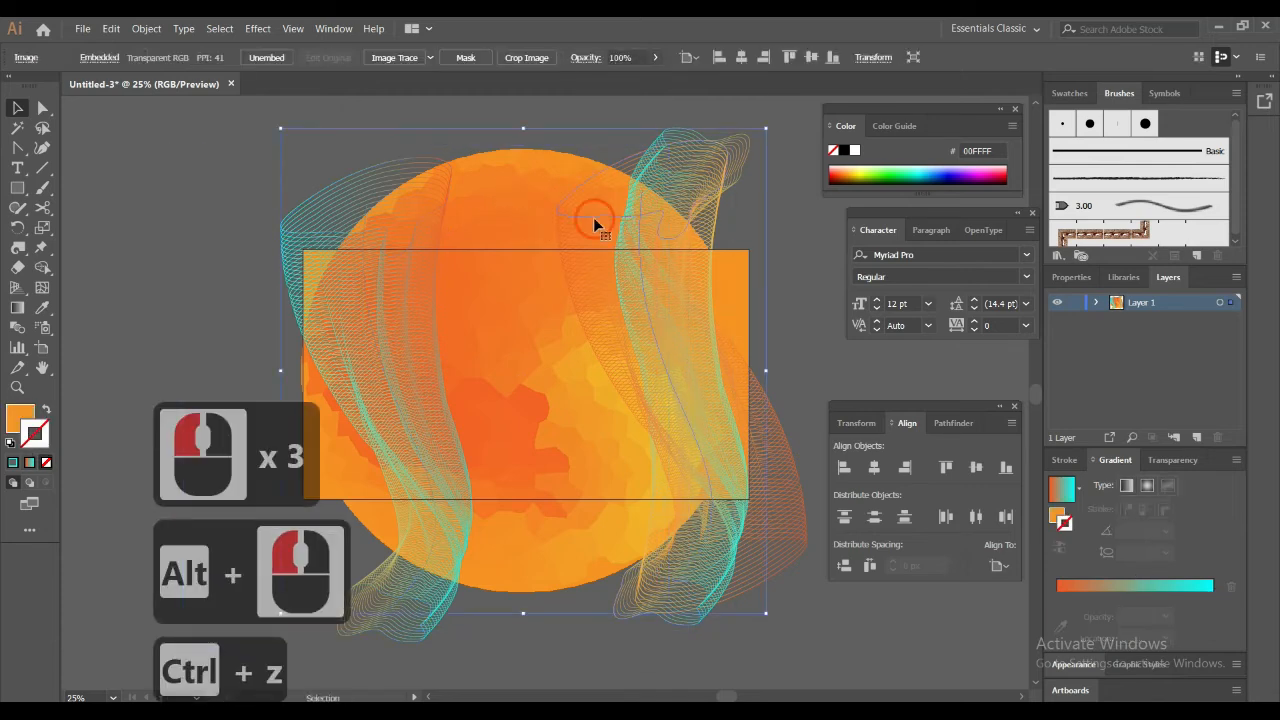
Duplicate the right-hand rotated blend over the recolored blend on the left and set the copy's blend mode to Screen
click(594, 214)
drag(507, 231, 352, 233)
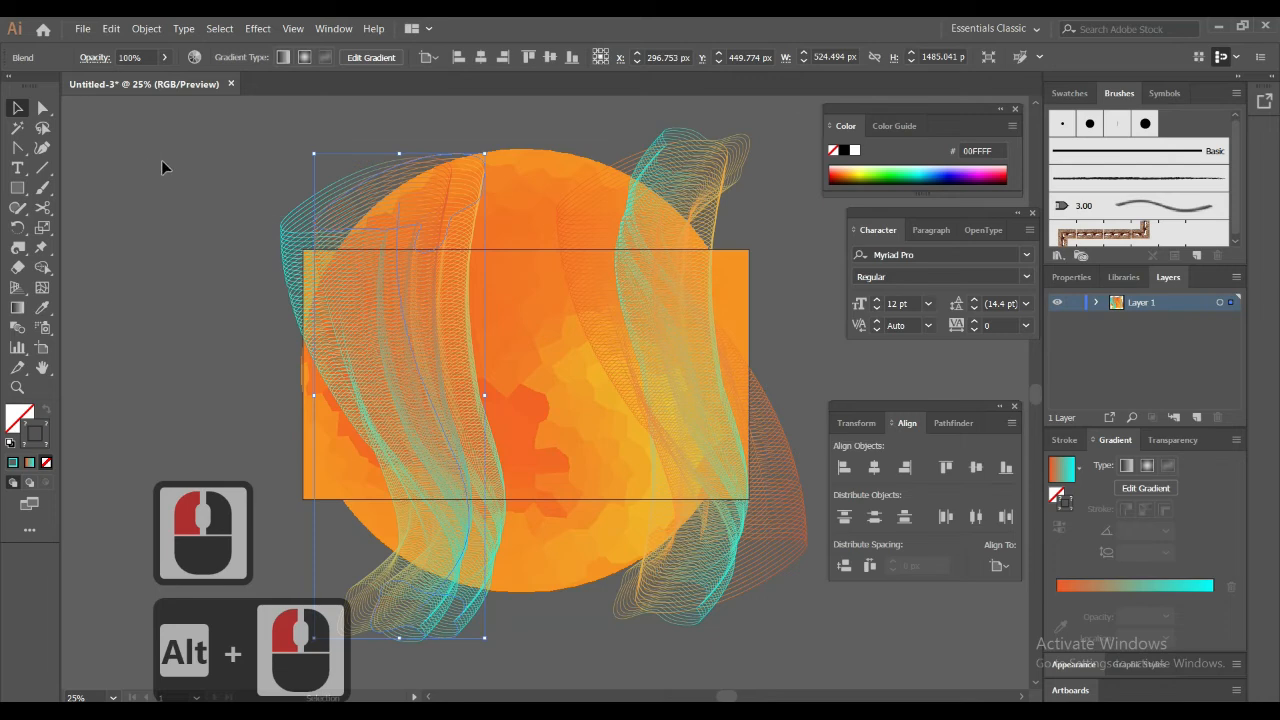
click(95, 57)
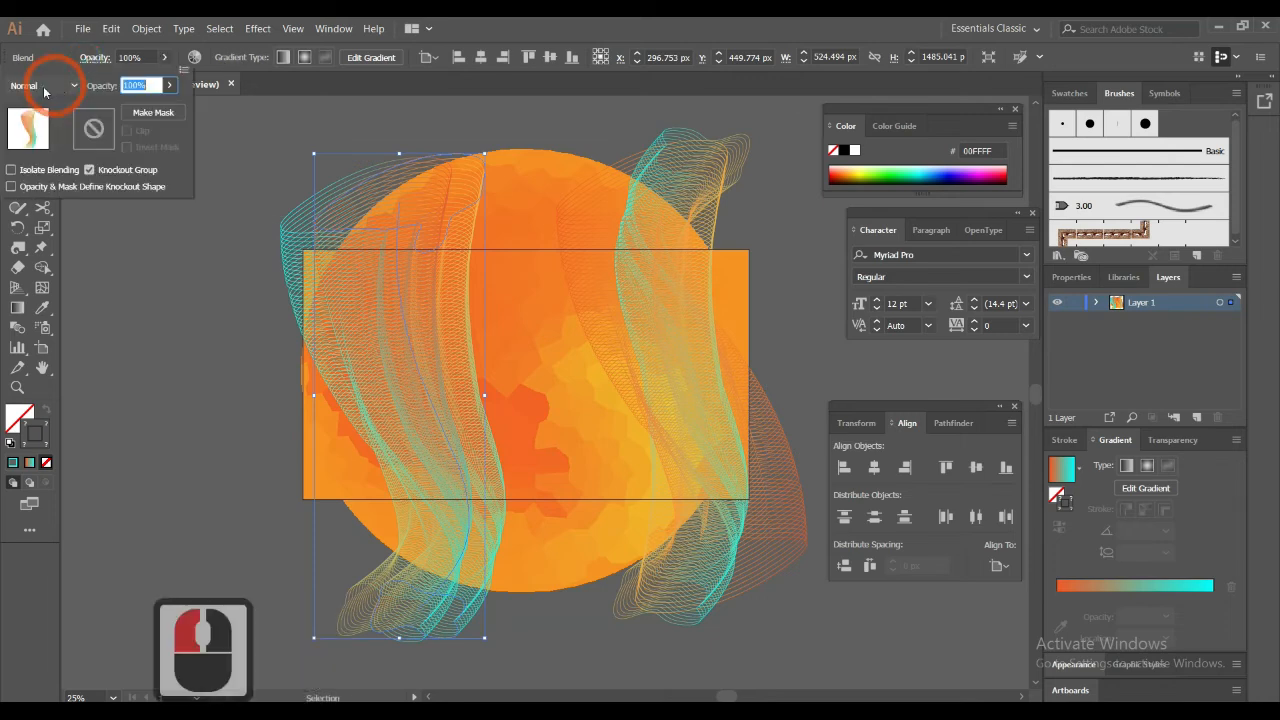
click(42, 206)
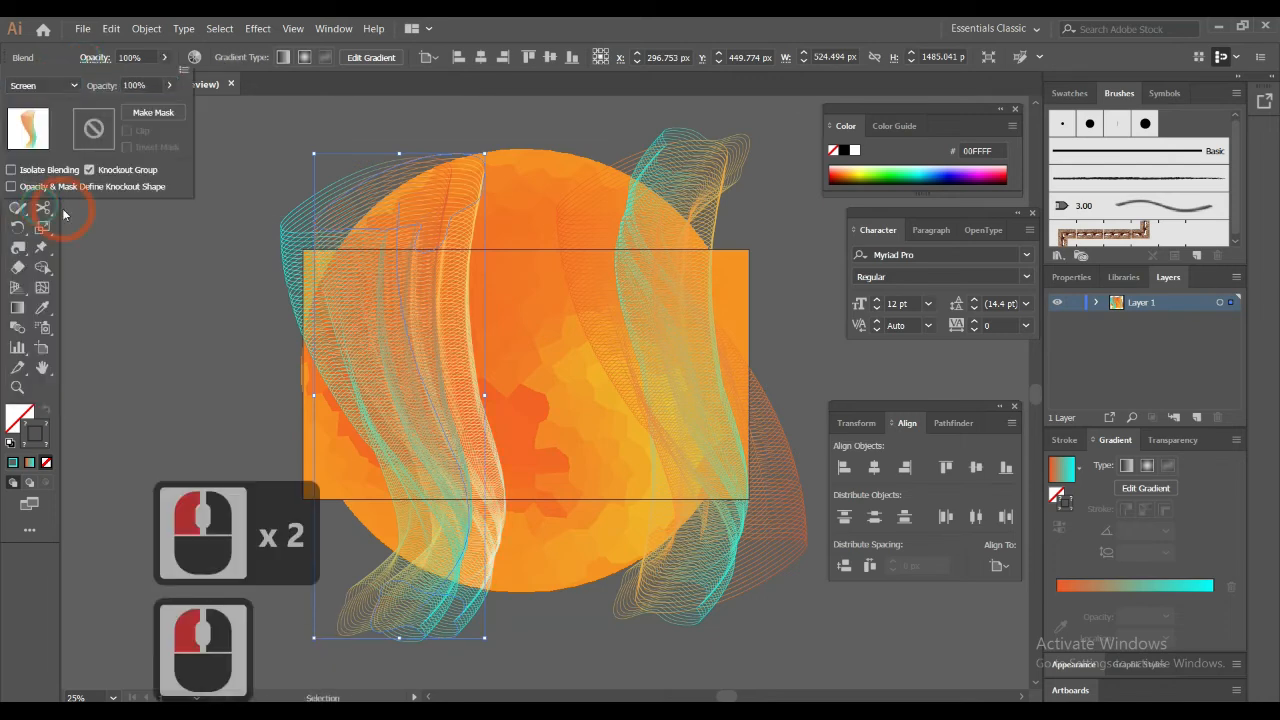
click(660, 20)
click(262, 204)
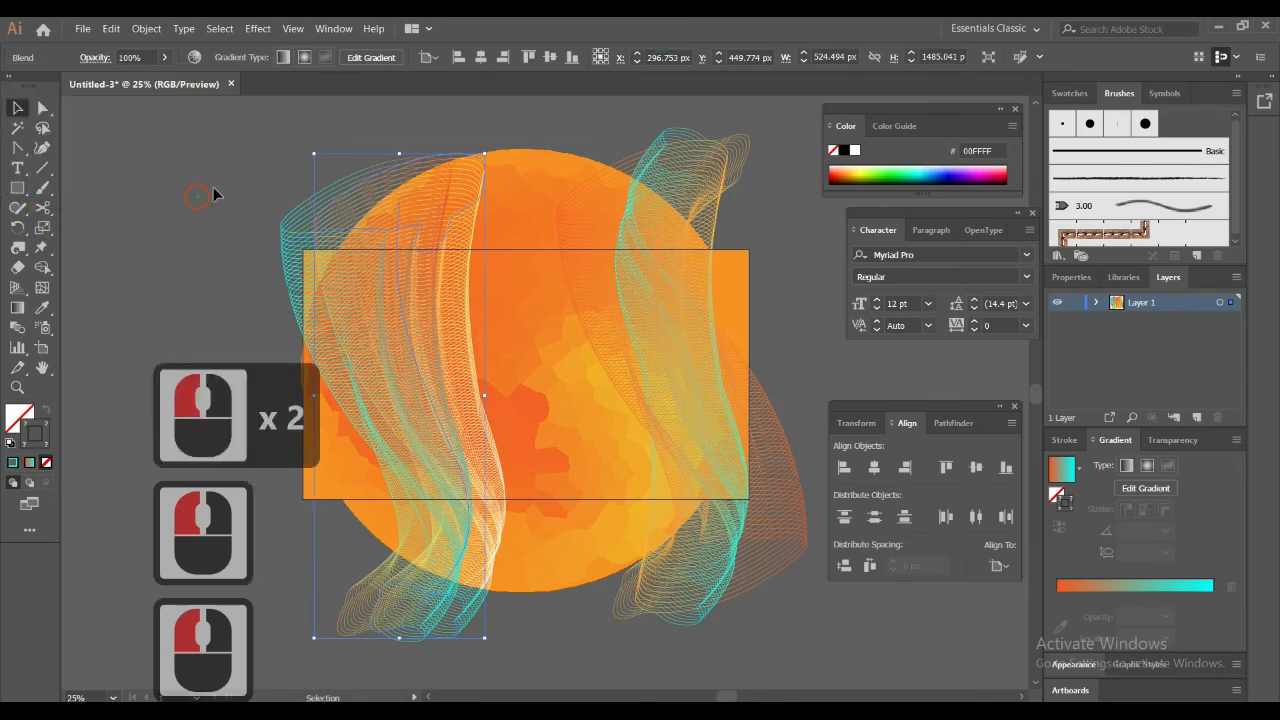
click(230, 200)
Add the point text "Vector Background" in the empty area left of the artboard
drag(414, 281, 440, 250)
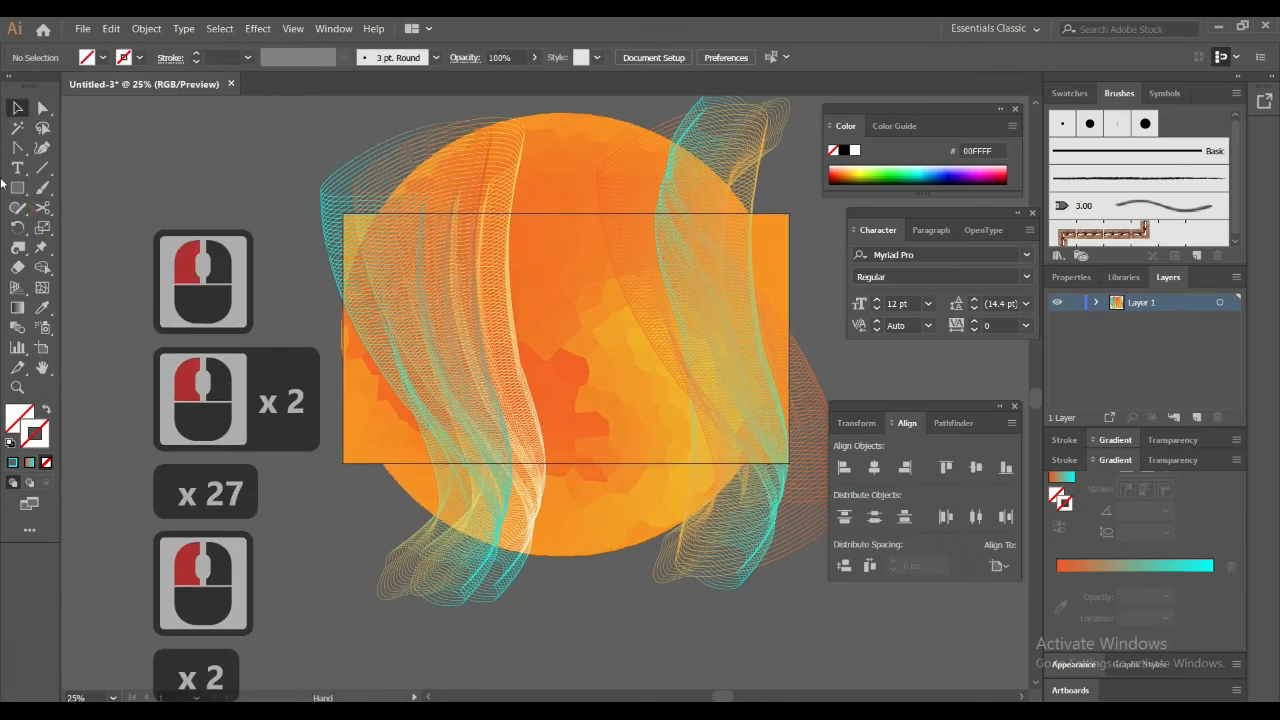
click(18, 168)
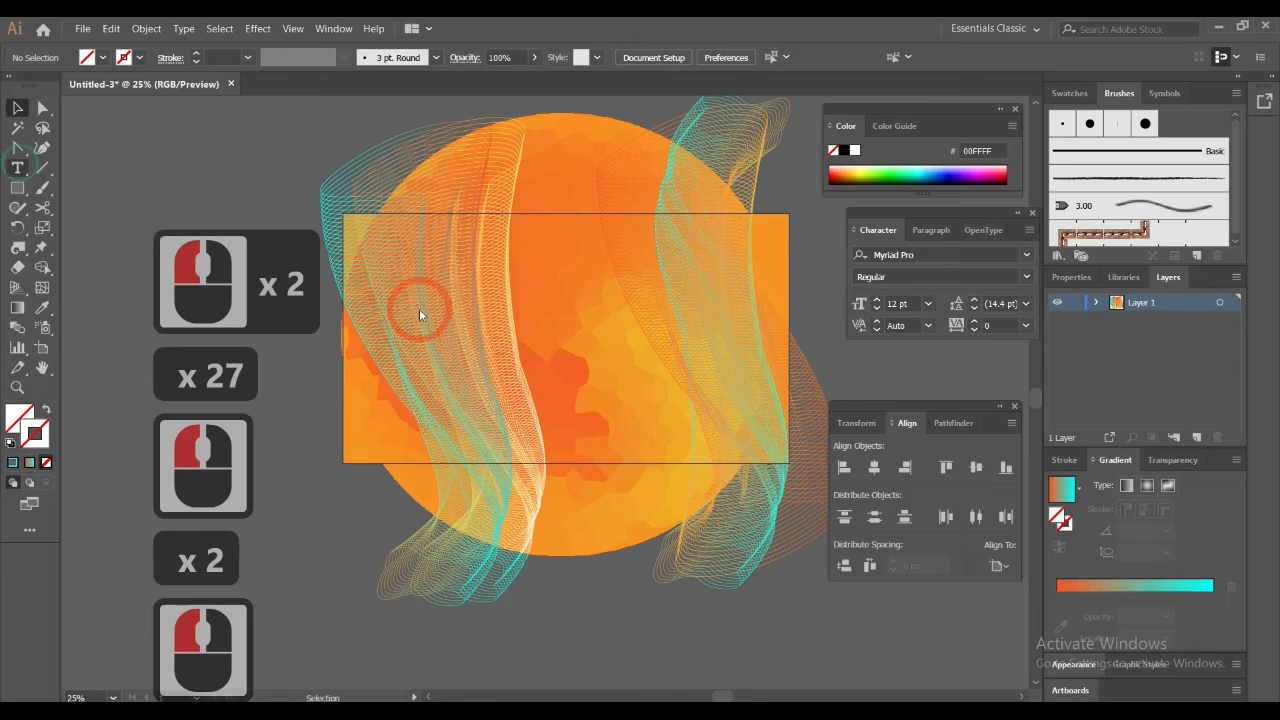
key(space)
drag(503, 321, 633, 334)
click(346, 376)
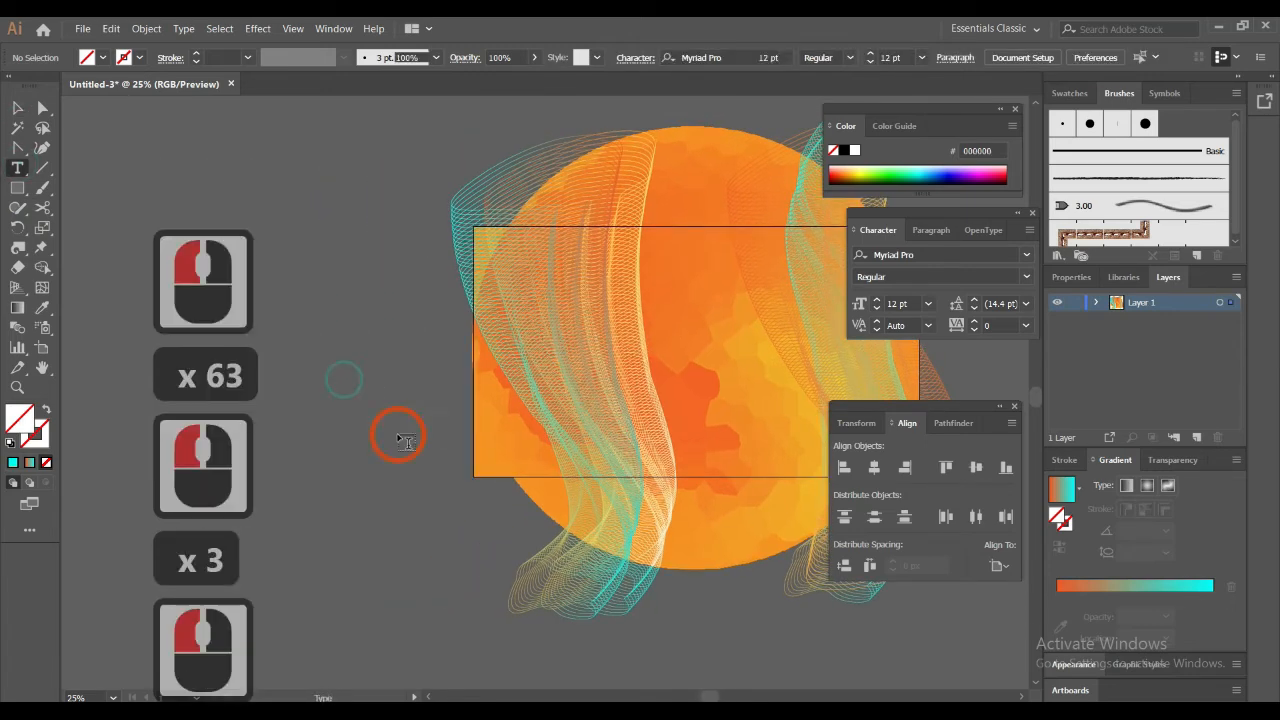
key(Caps_Lock)
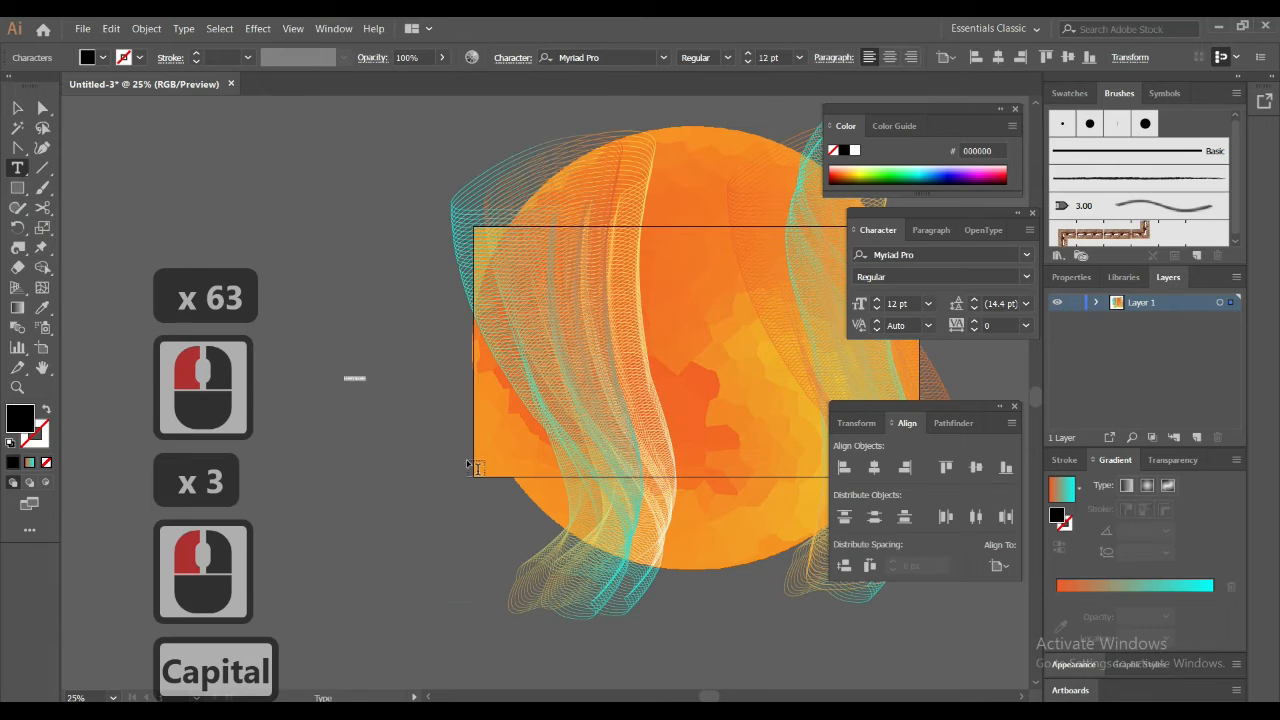
text(V)
key(Caps_Lock)
text(ect)
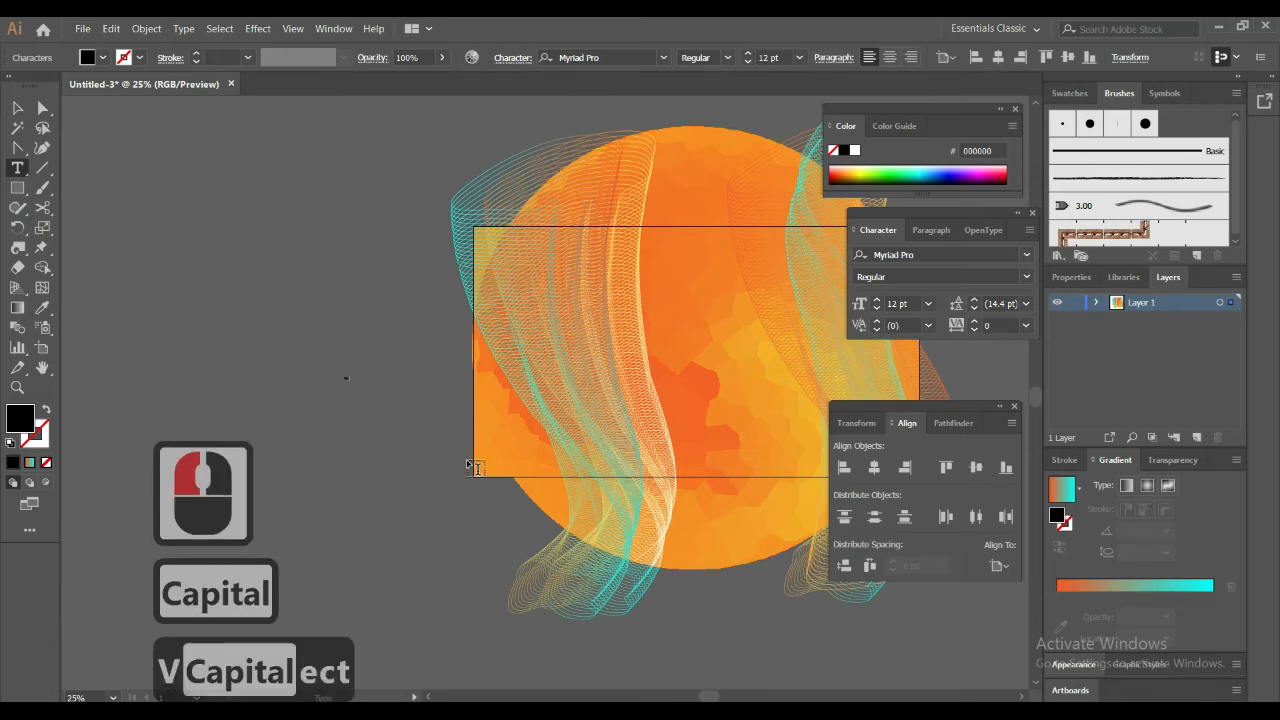
text(or)
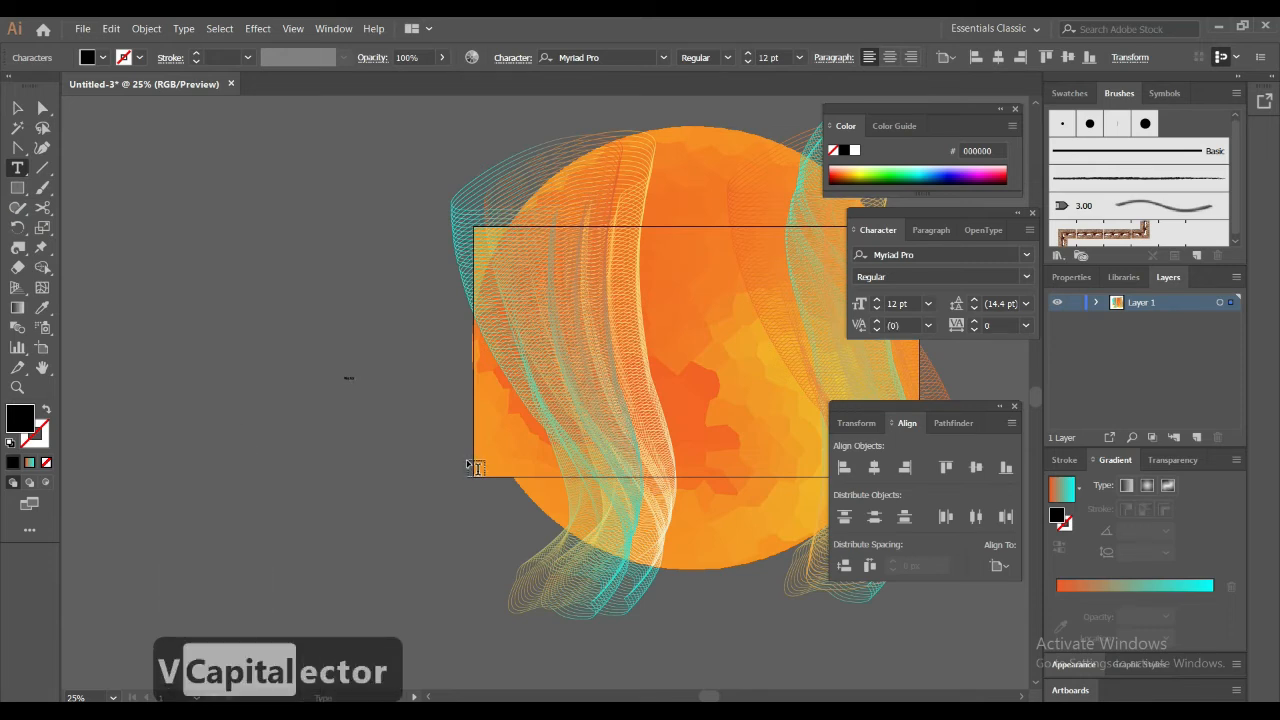
key(Caps_Lock)
text(B)
key(Caps_Lock)
text(ack)
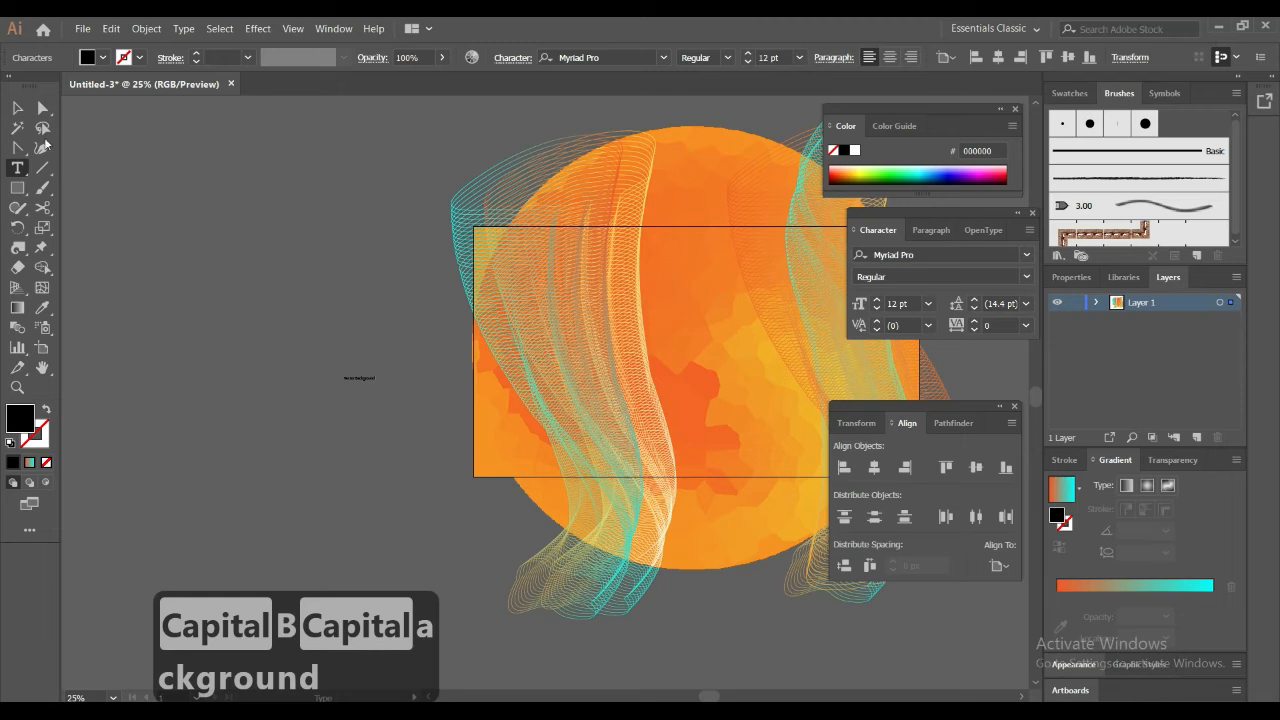
Scale the "Vector Background" text up proportionally to about 114 pt and break it into two lines before "Background"
click(17, 107)
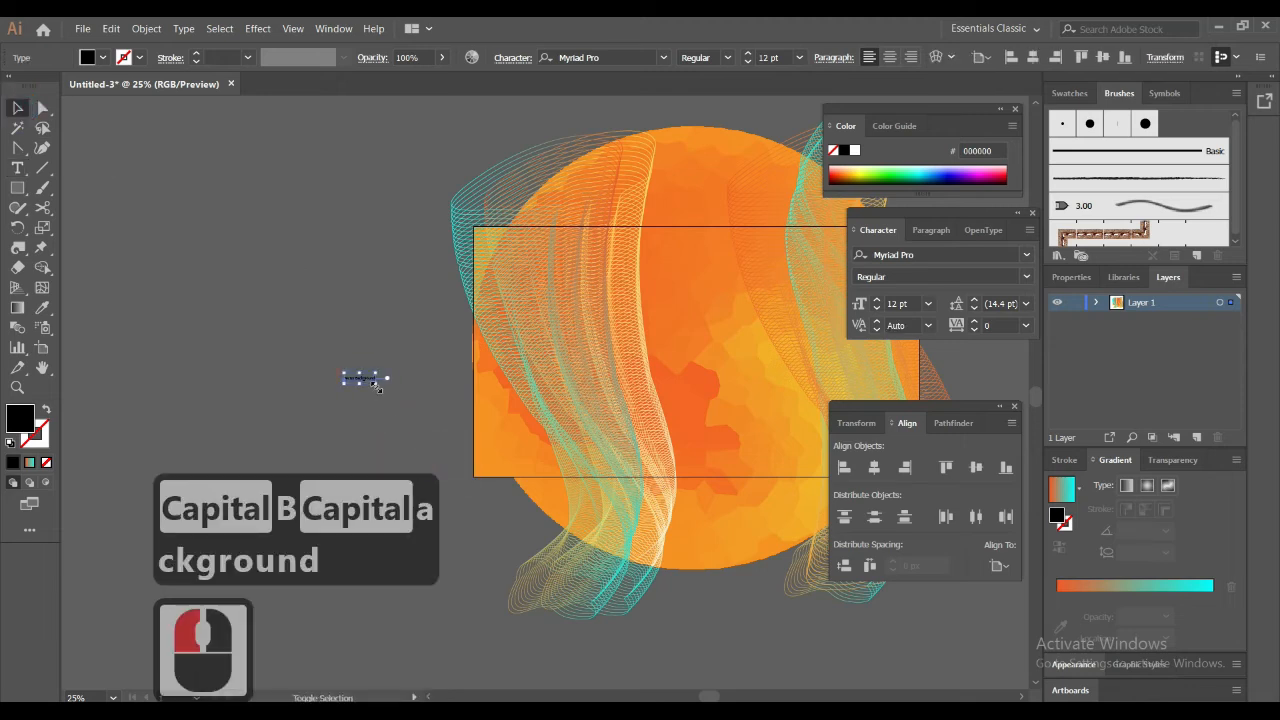
drag(377, 386, 447, 440)
double_click(455, 430)
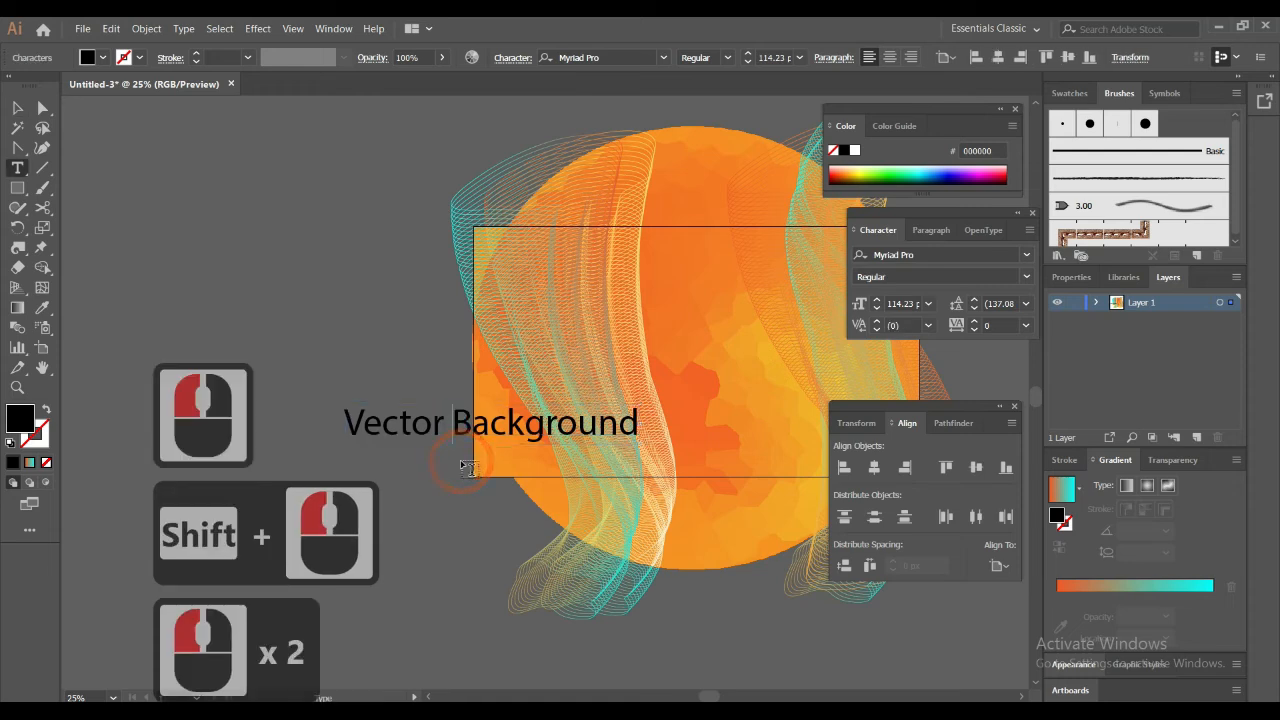
key(Return)
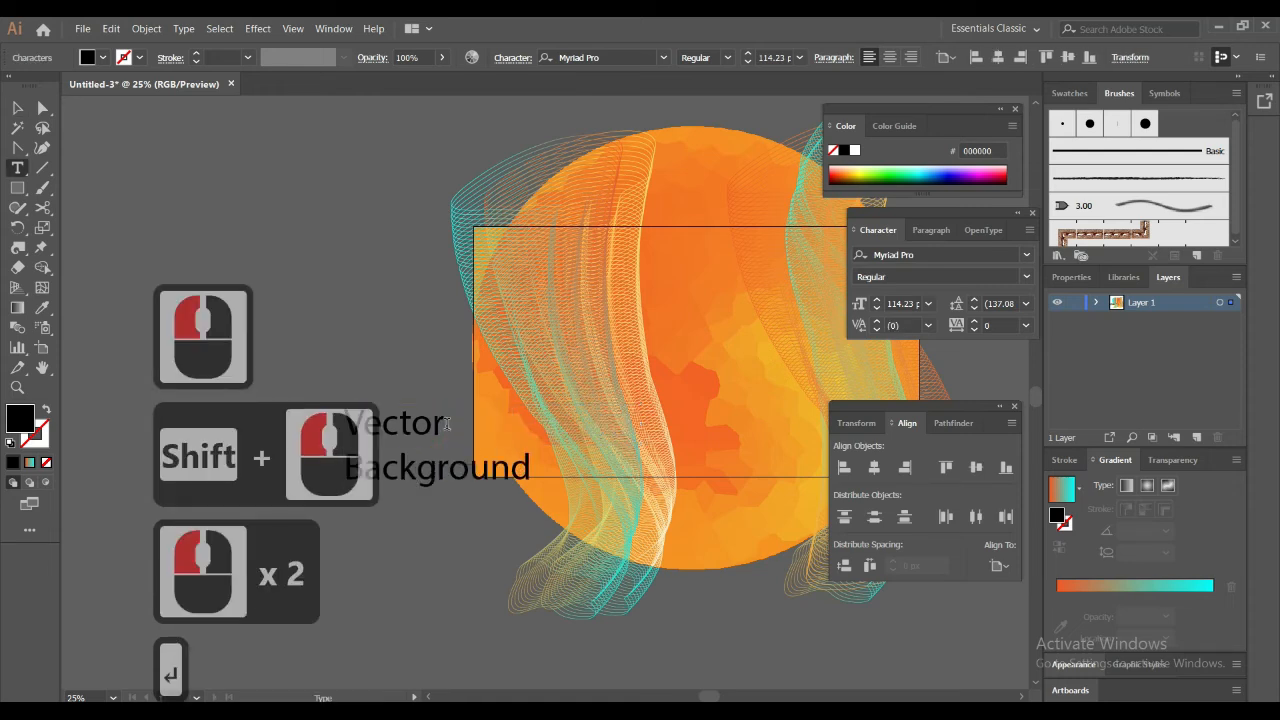
Set the font of the "Vector" line to LEMON MILK Bold
triple_click(447, 424)
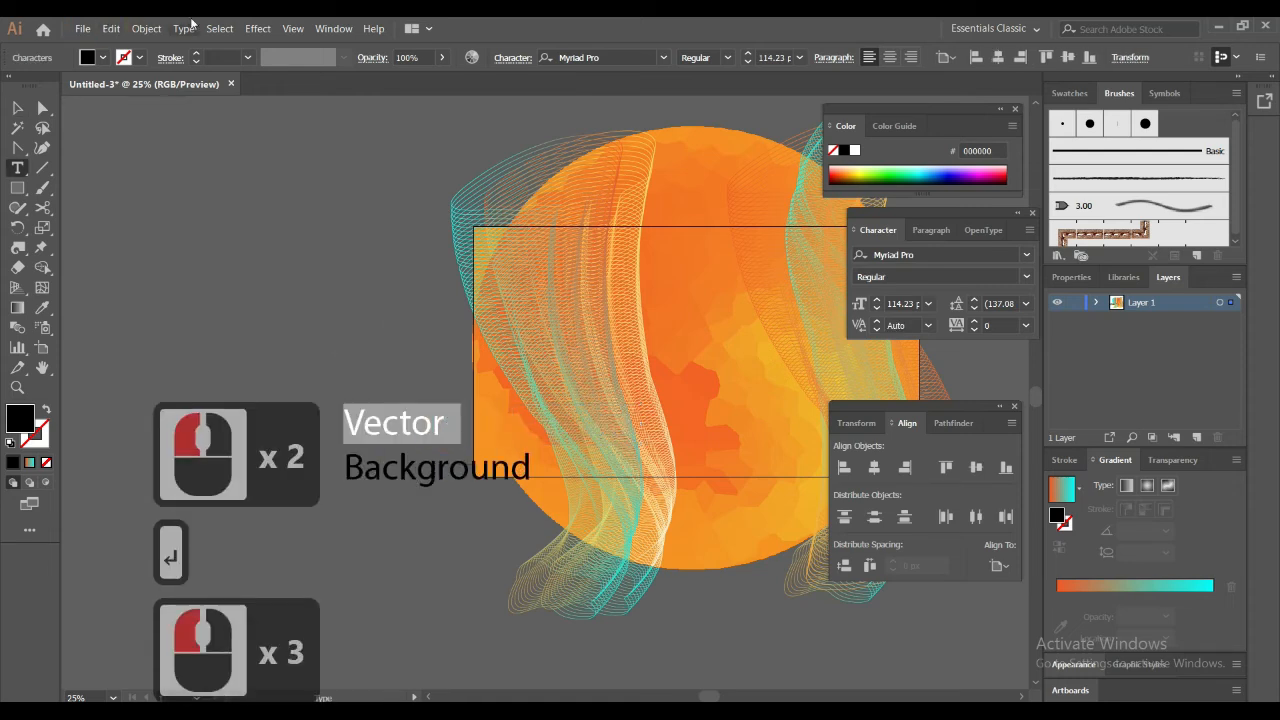
click(603, 57)
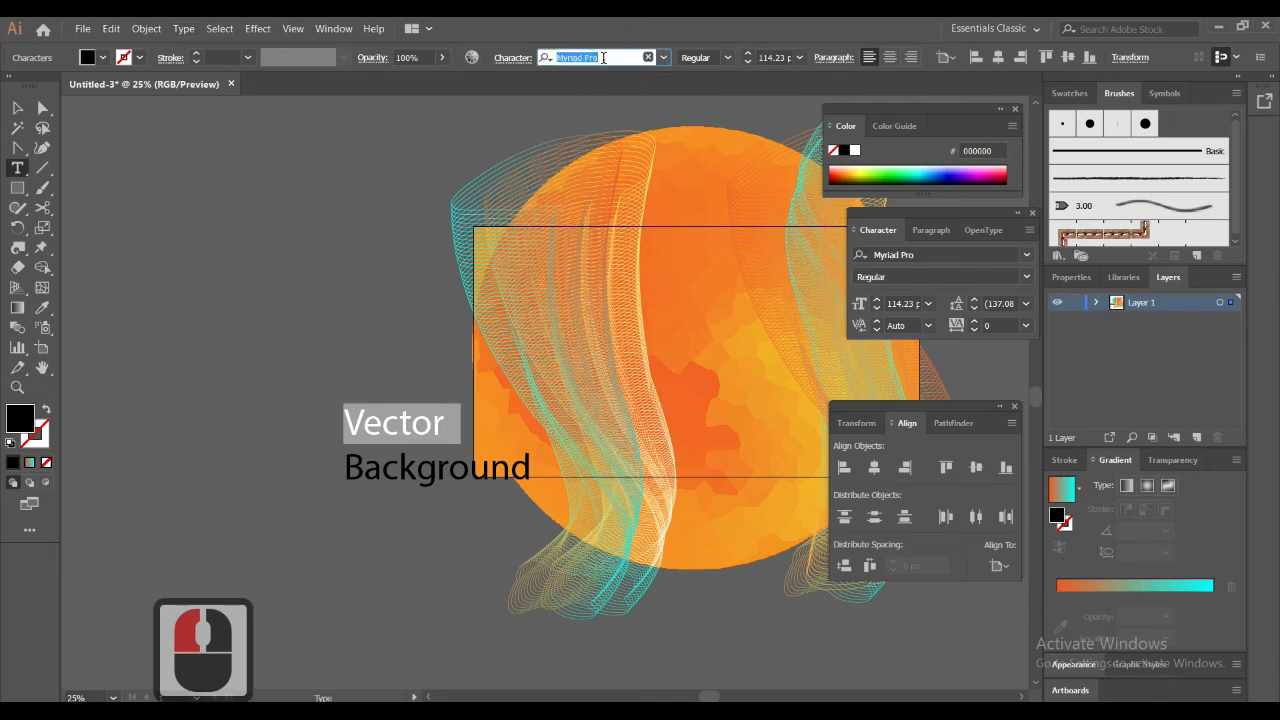
text(l)
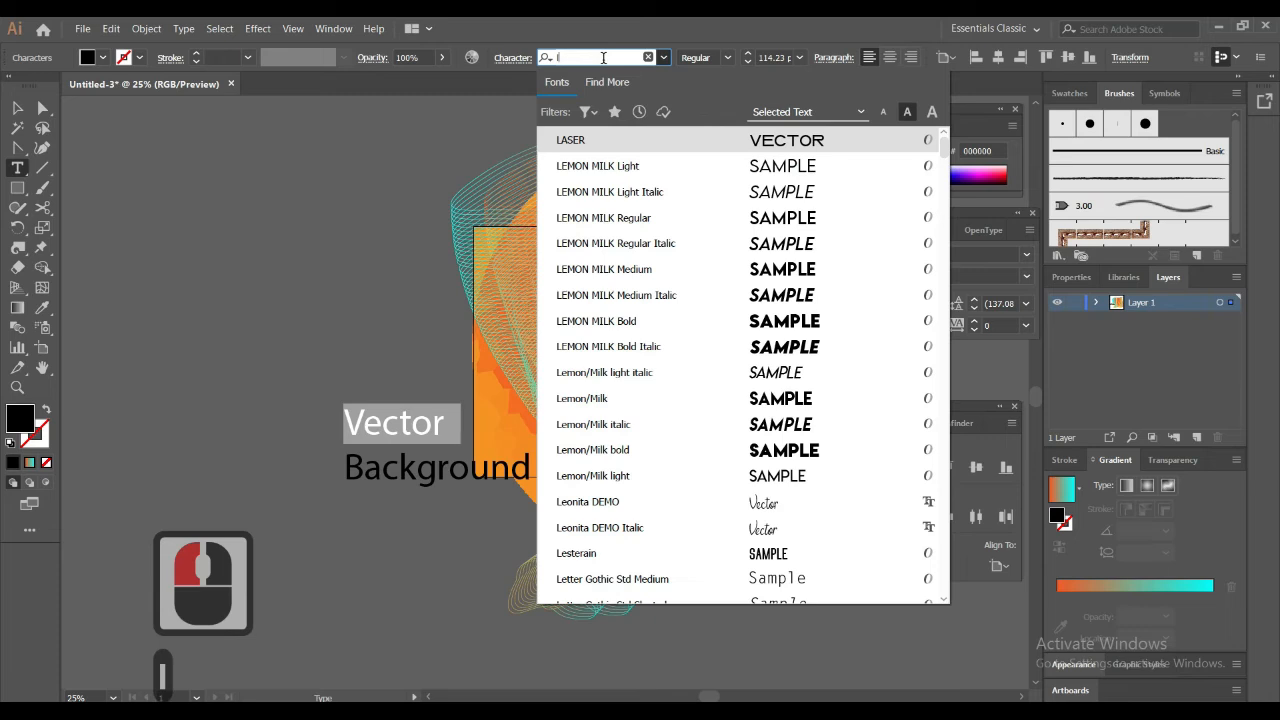
click(695, 318)
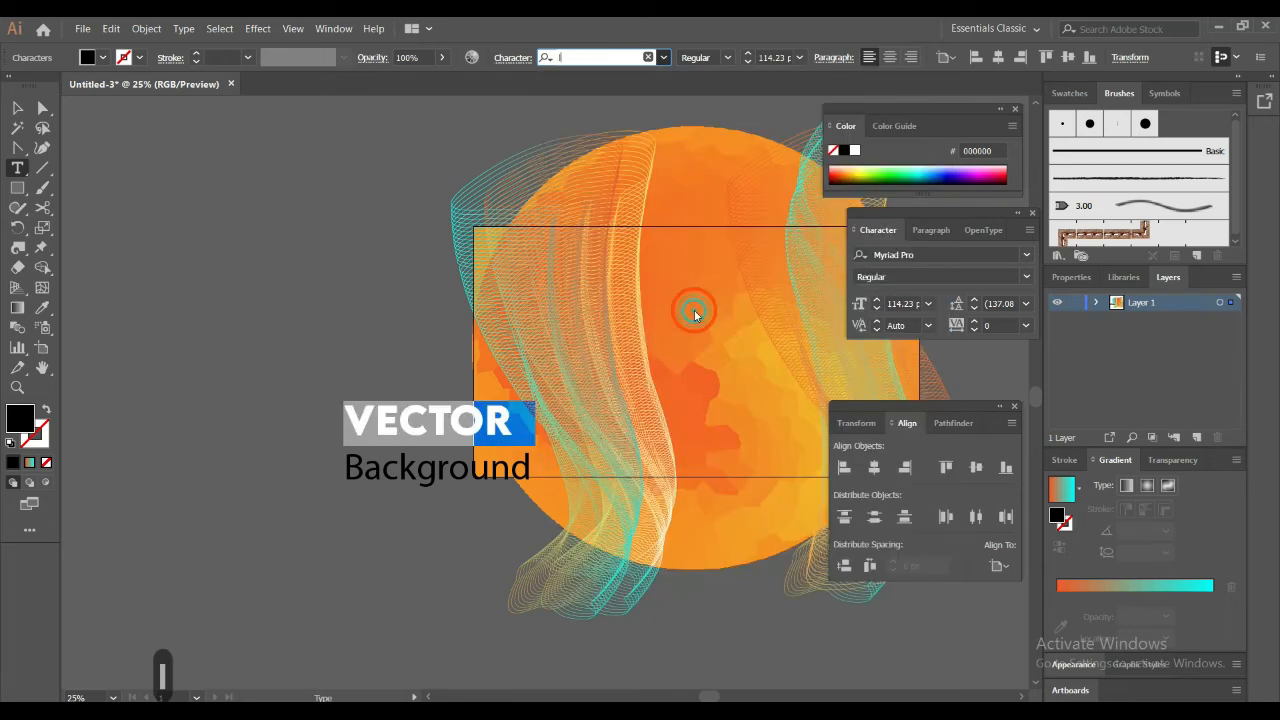
Set the font of the "Background" line to LEMON MILK Light
double_click(408, 476)
triple_click(408, 476)
click(606, 58)
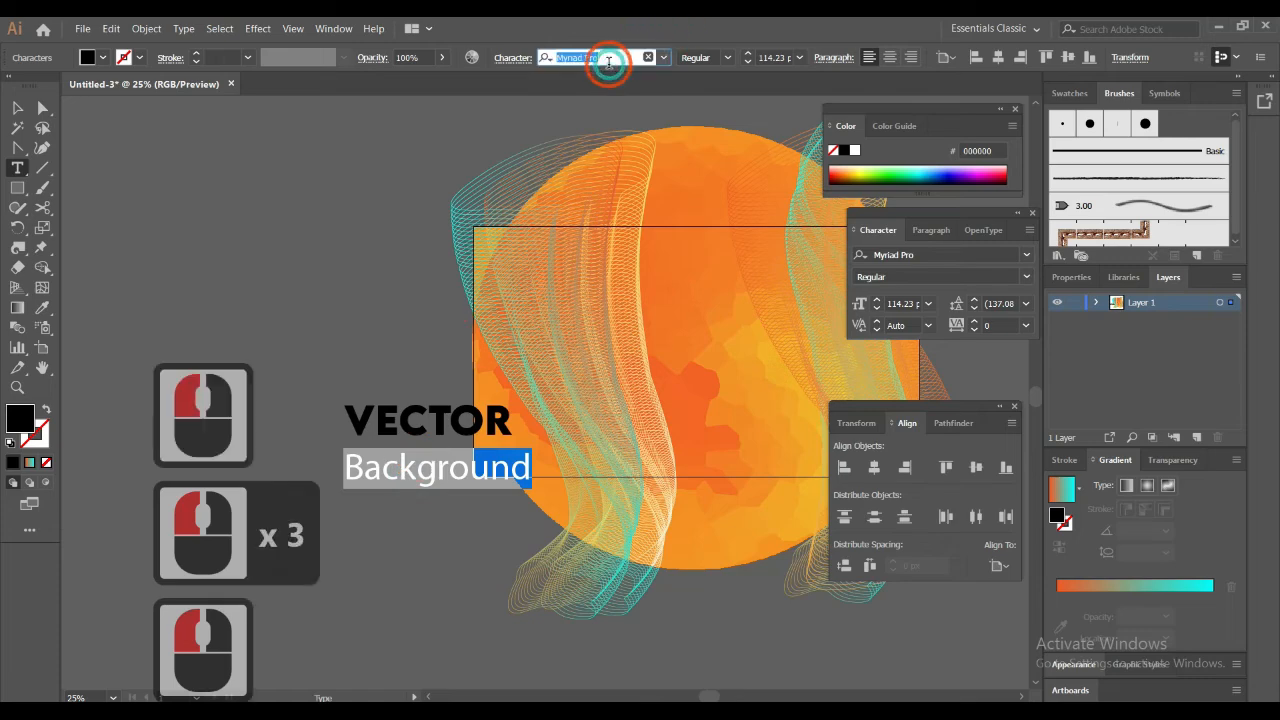
text(l)
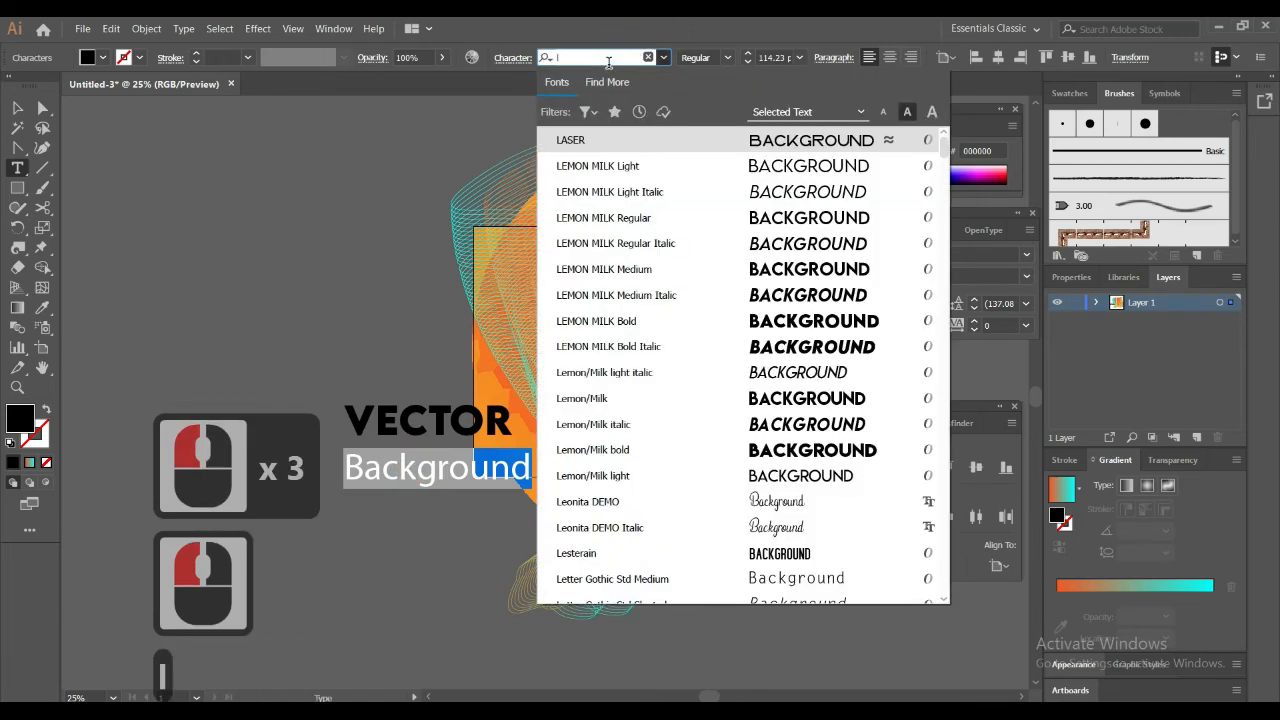
click(698, 168)
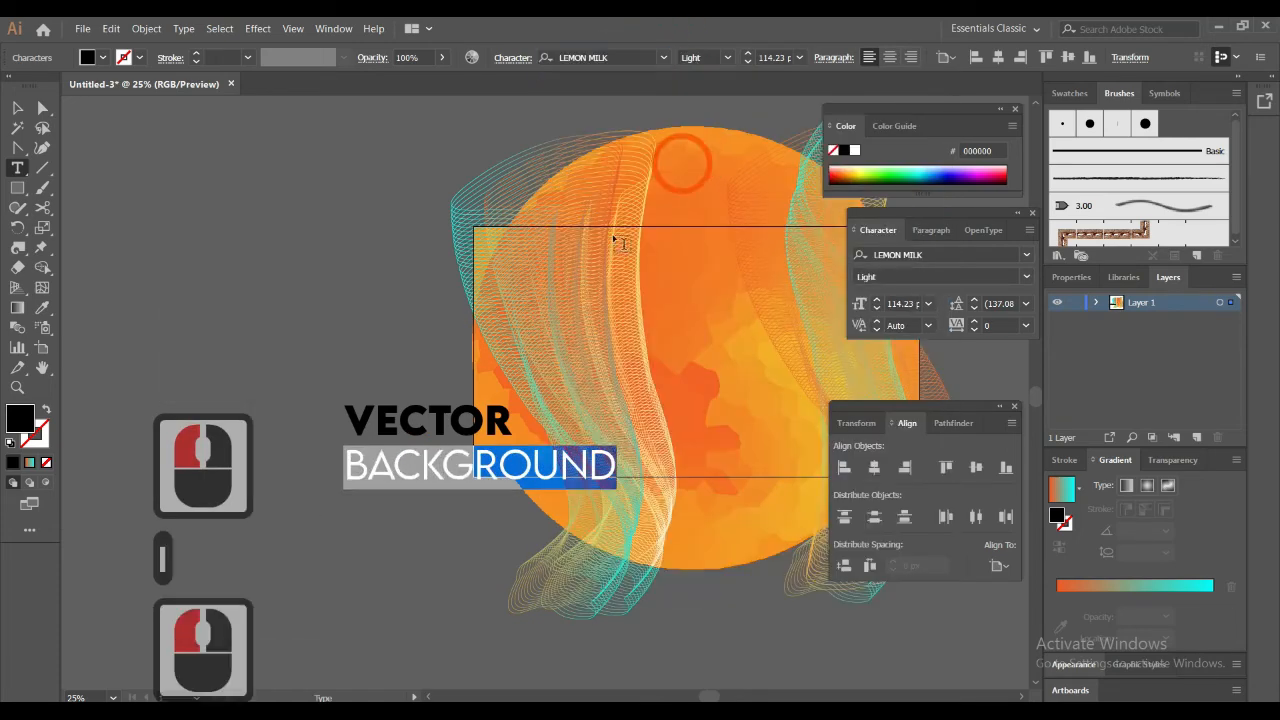
Increase the font size of the "VECTOR" line to 182 pt
triple_click(488, 420)
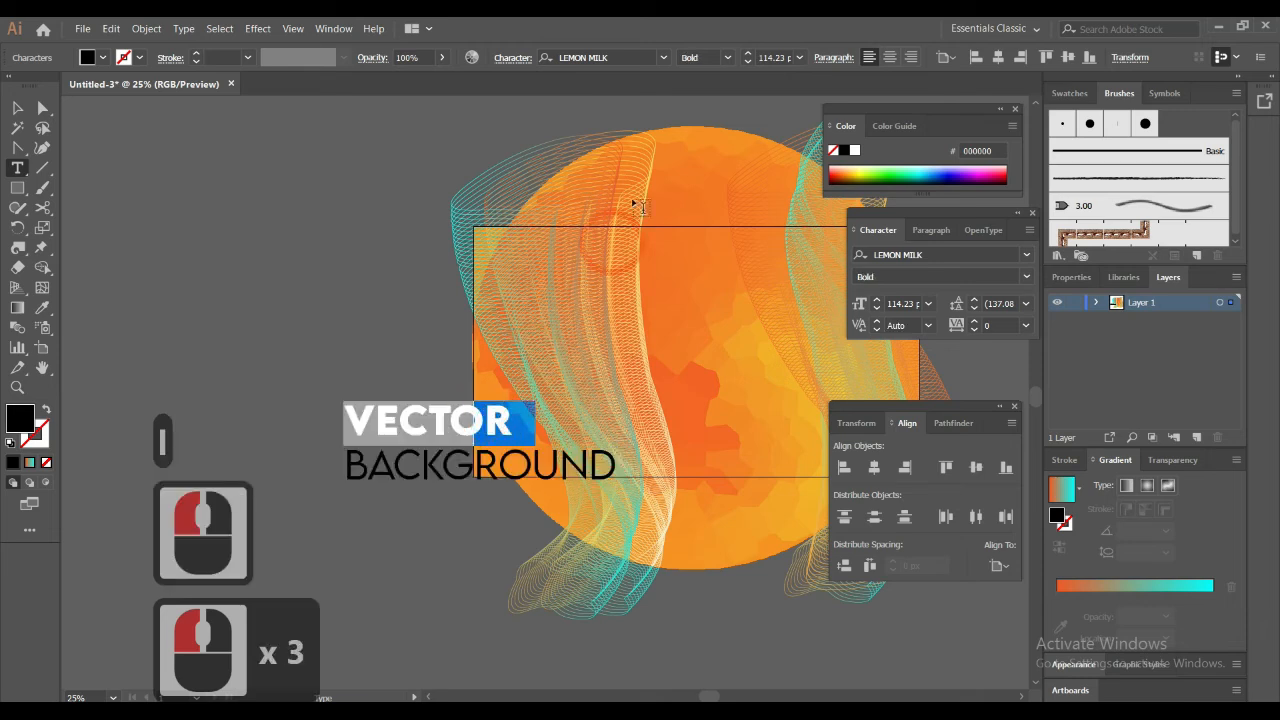
click(776, 57)
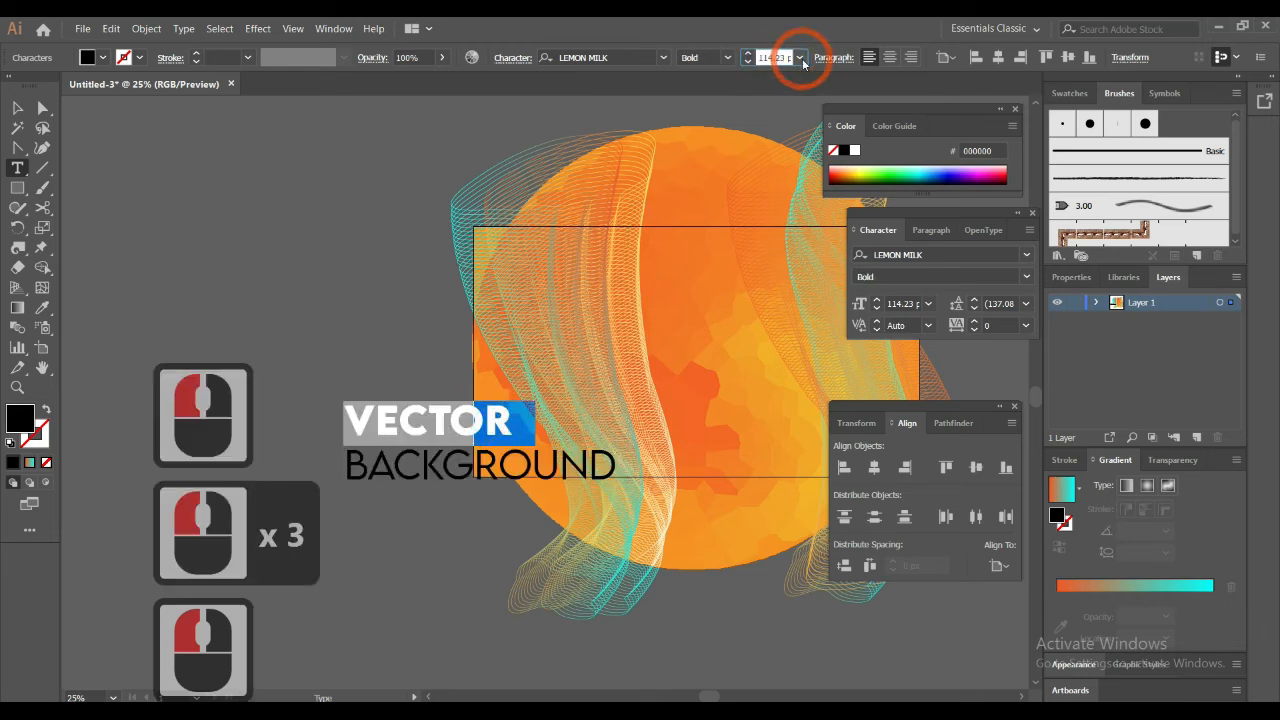
scroll(775, 57, up, 5)
scroll(775, 57, down, 15)
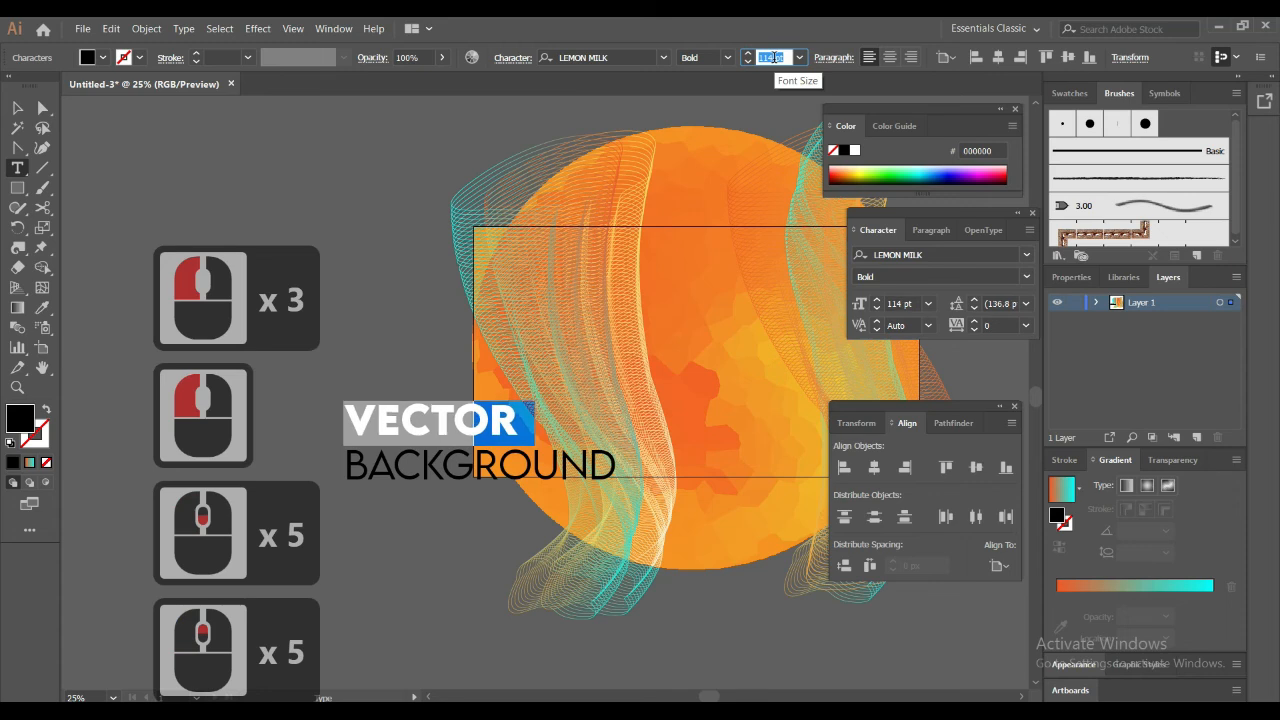
scroll(775, 57, up, 20)
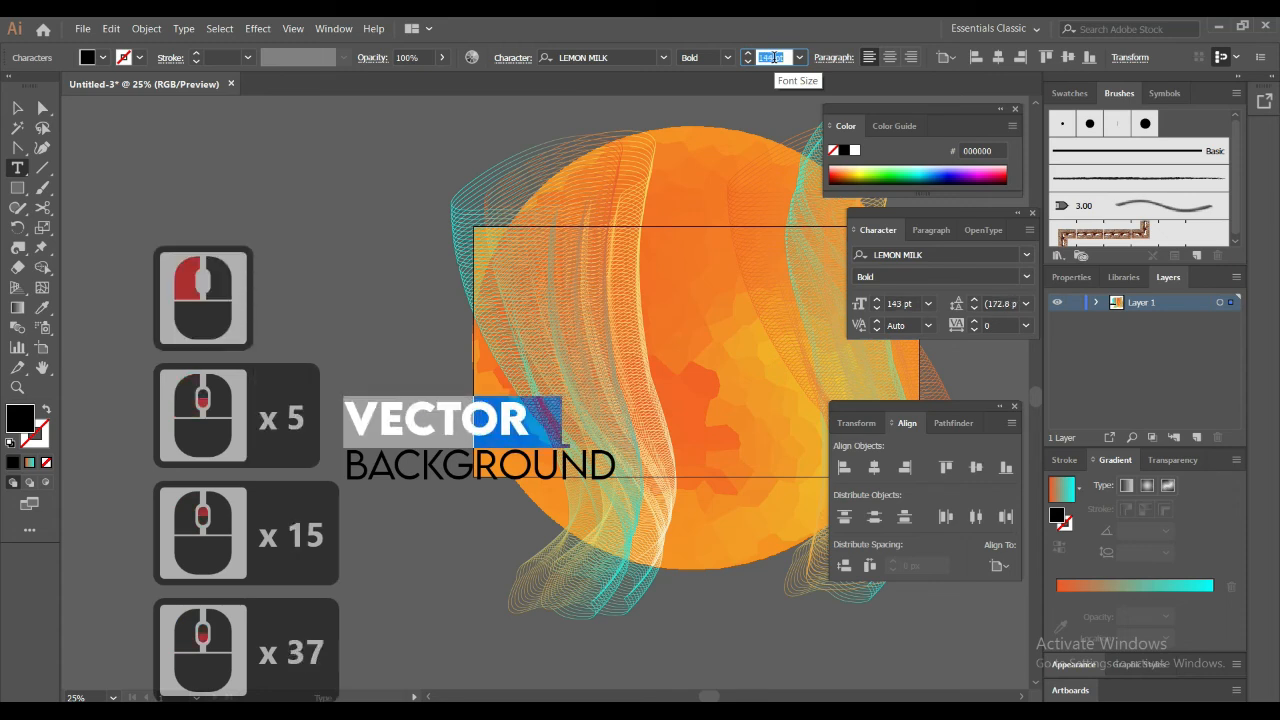
scroll(775, 57, up, 20)
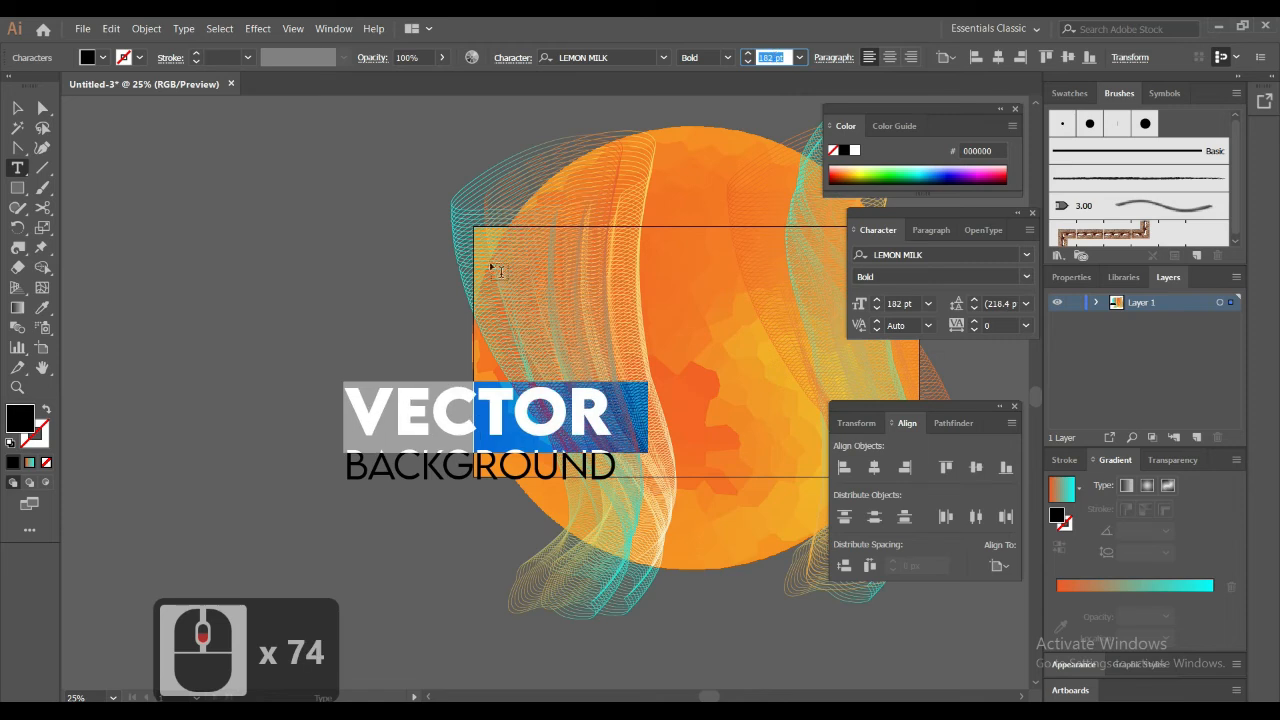
Change the fill color of the whole two-line title to white
click(17, 107)
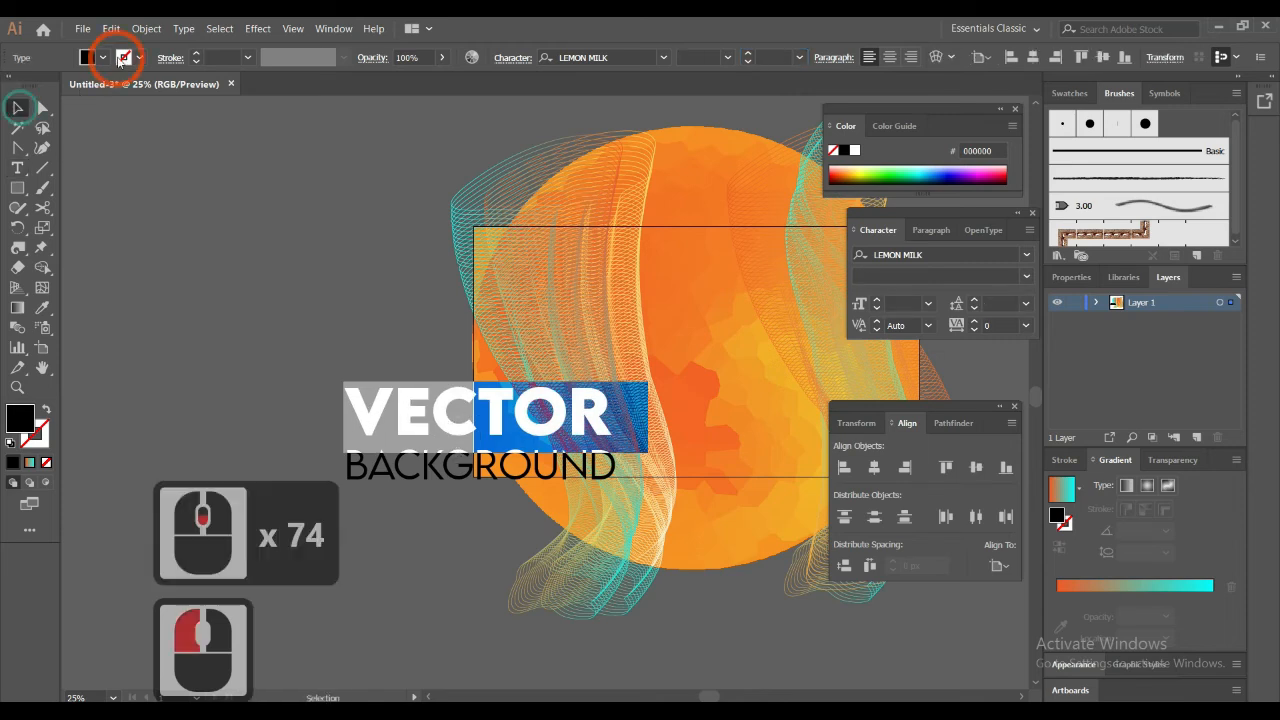
click(121, 57)
click(35, 87)
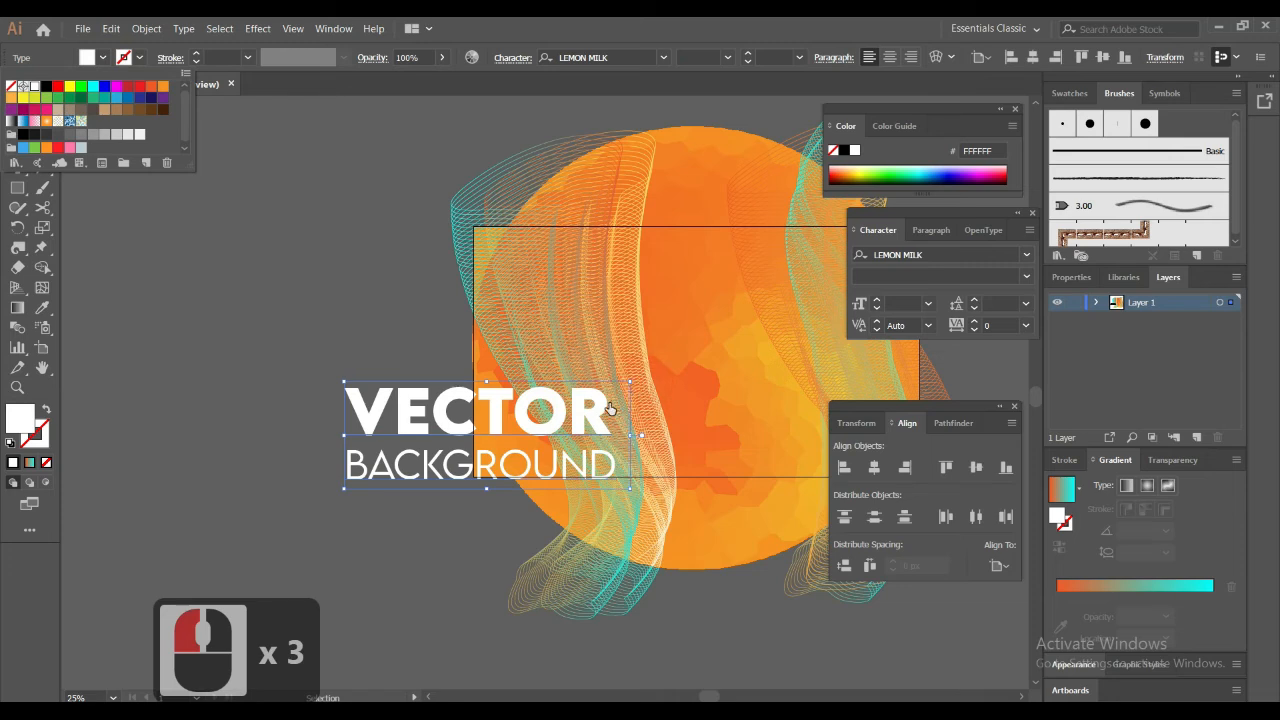
click(329, 336)
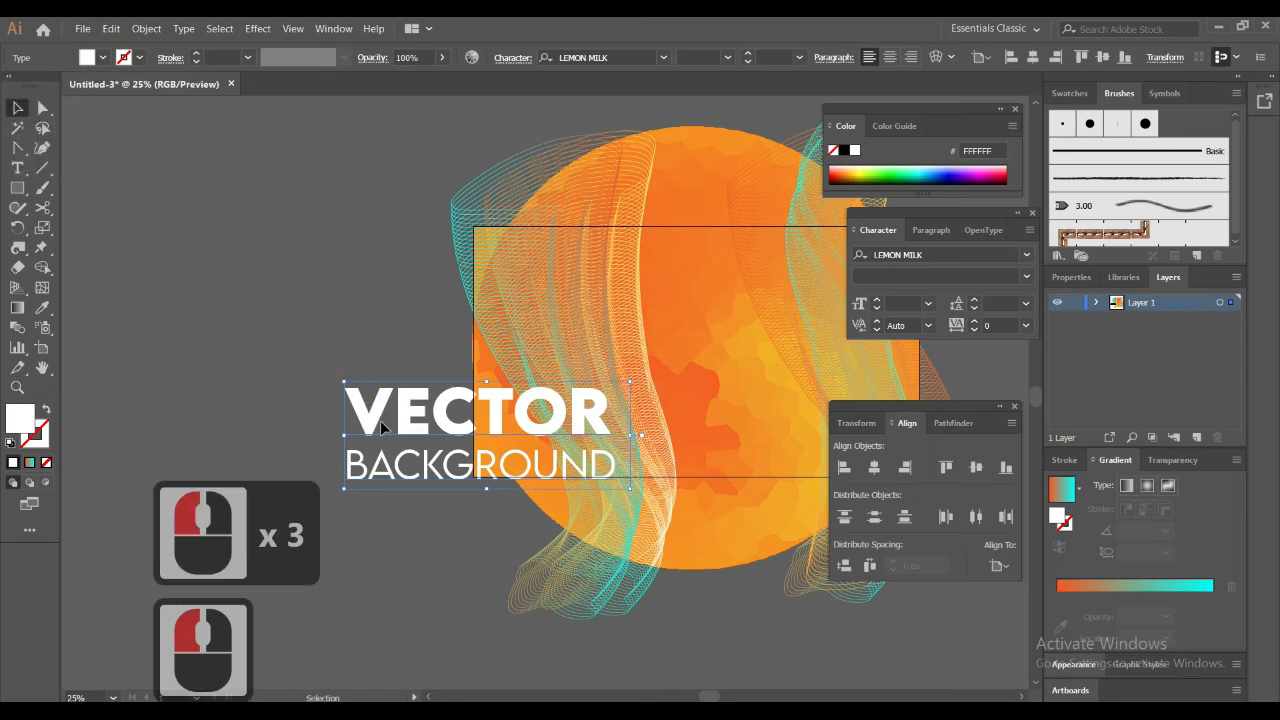
Scale the title down proportionally to about two thirds of its size and move it between the two line blends on the artboard
scroll(380, 422, right, 1)
click(376, 412)
drag(328, 380, 420, 405)
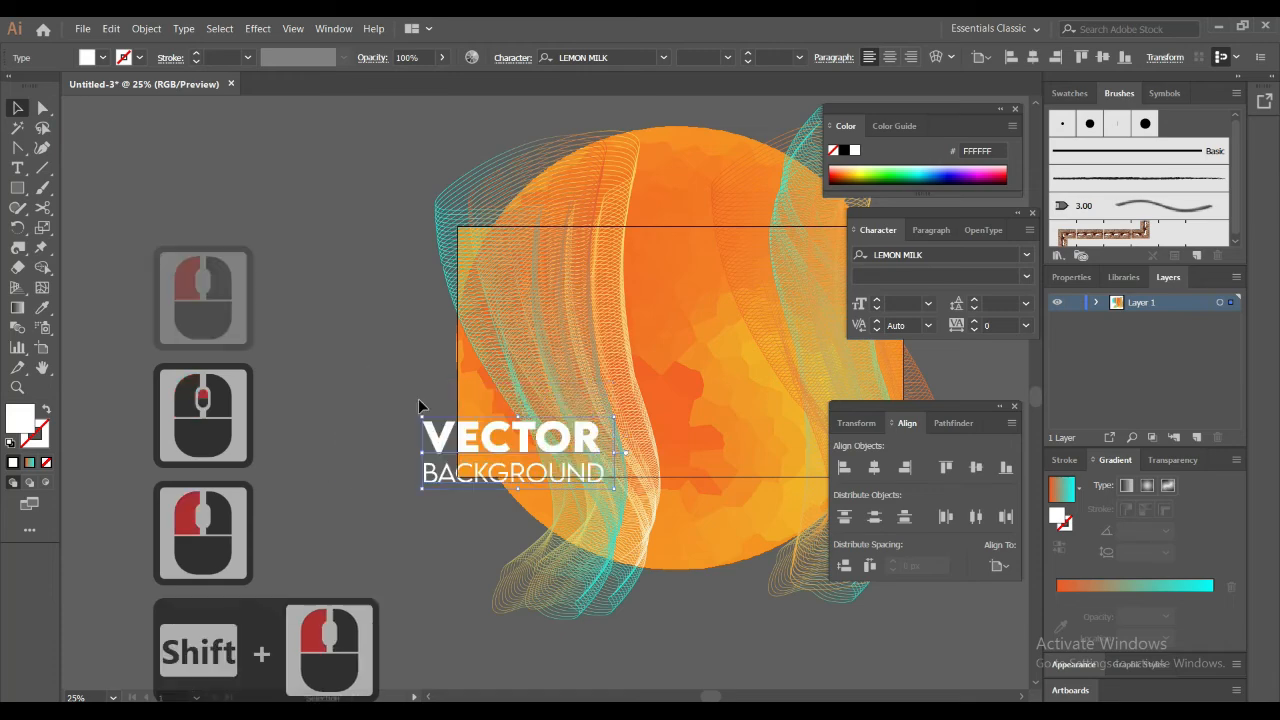
scroll(340, 414, right, 11)
scroll(340, 414, up, 4)
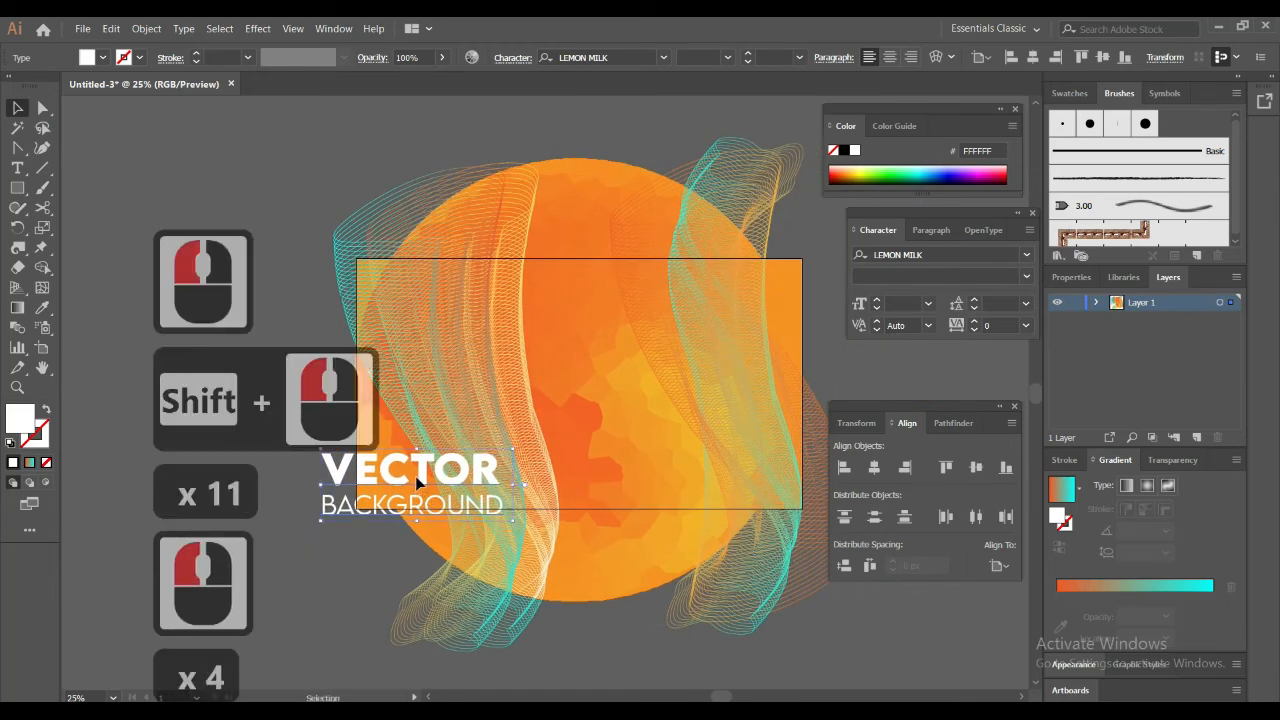
drag(418, 482, 636, 377)
Delete the trailing space after "VECTOR" in the title
click(706, 382)
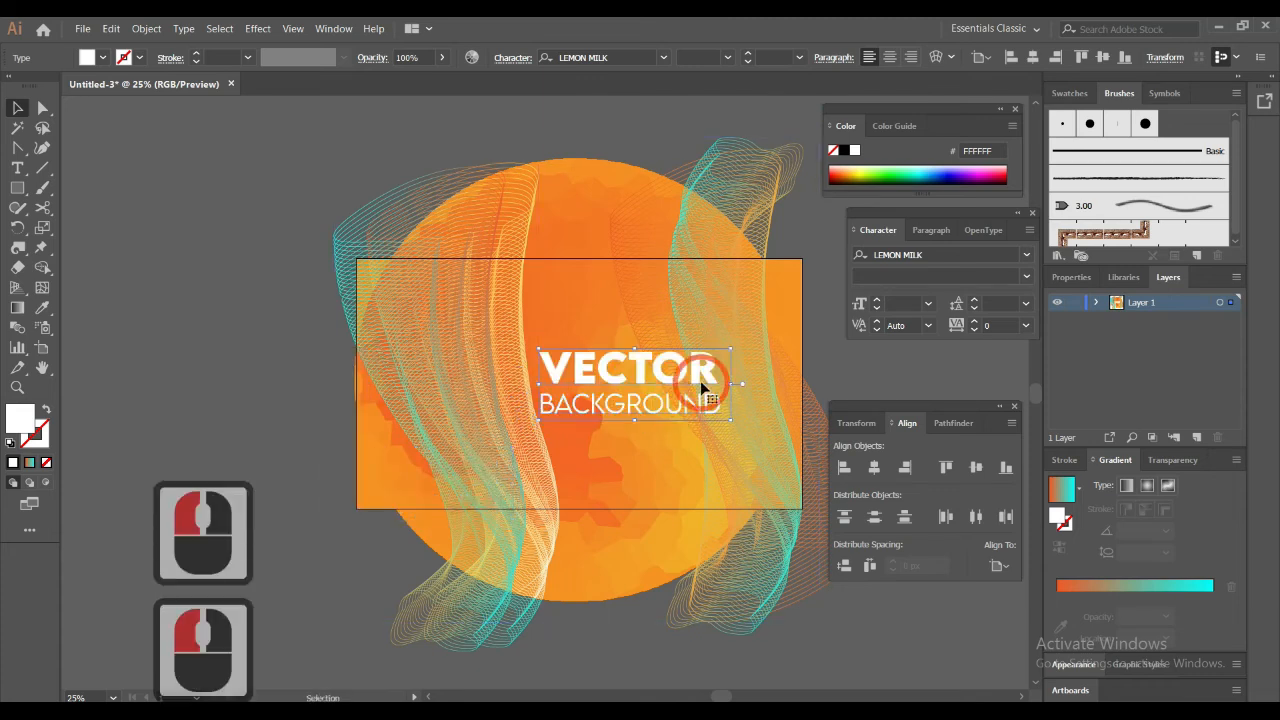
click(713, 372)
double_click(711, 365)
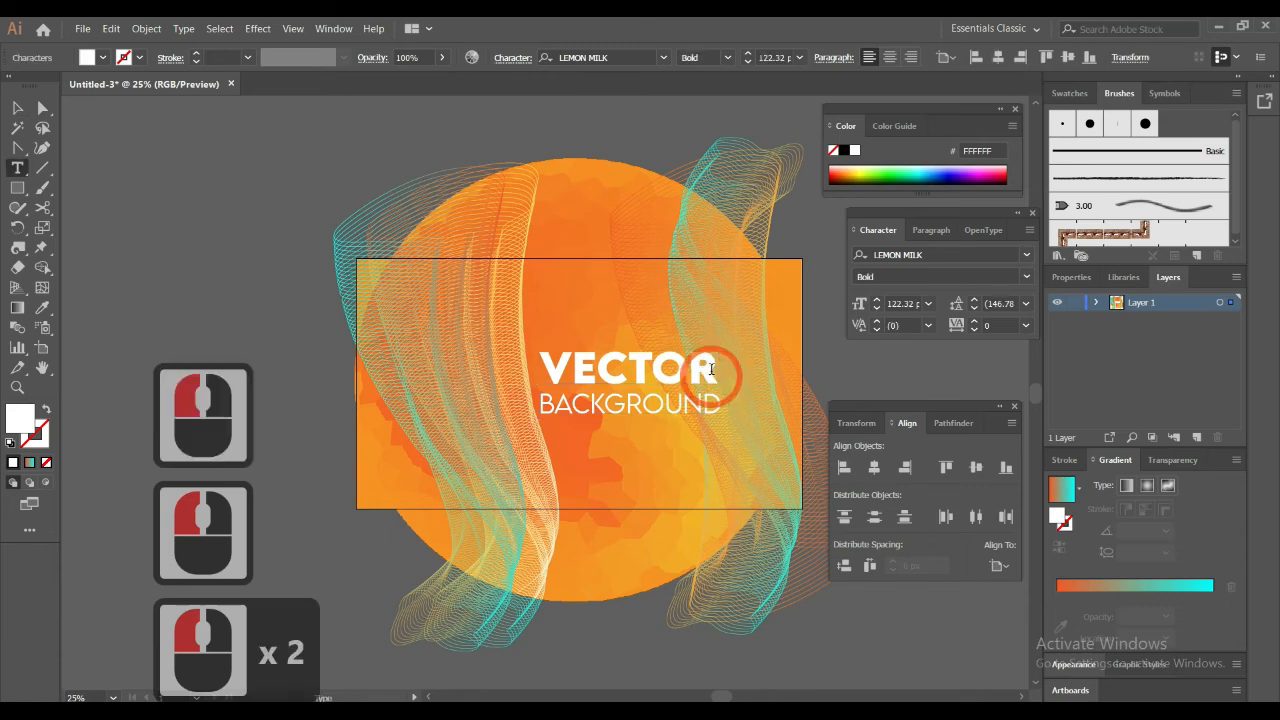
key(Delete)
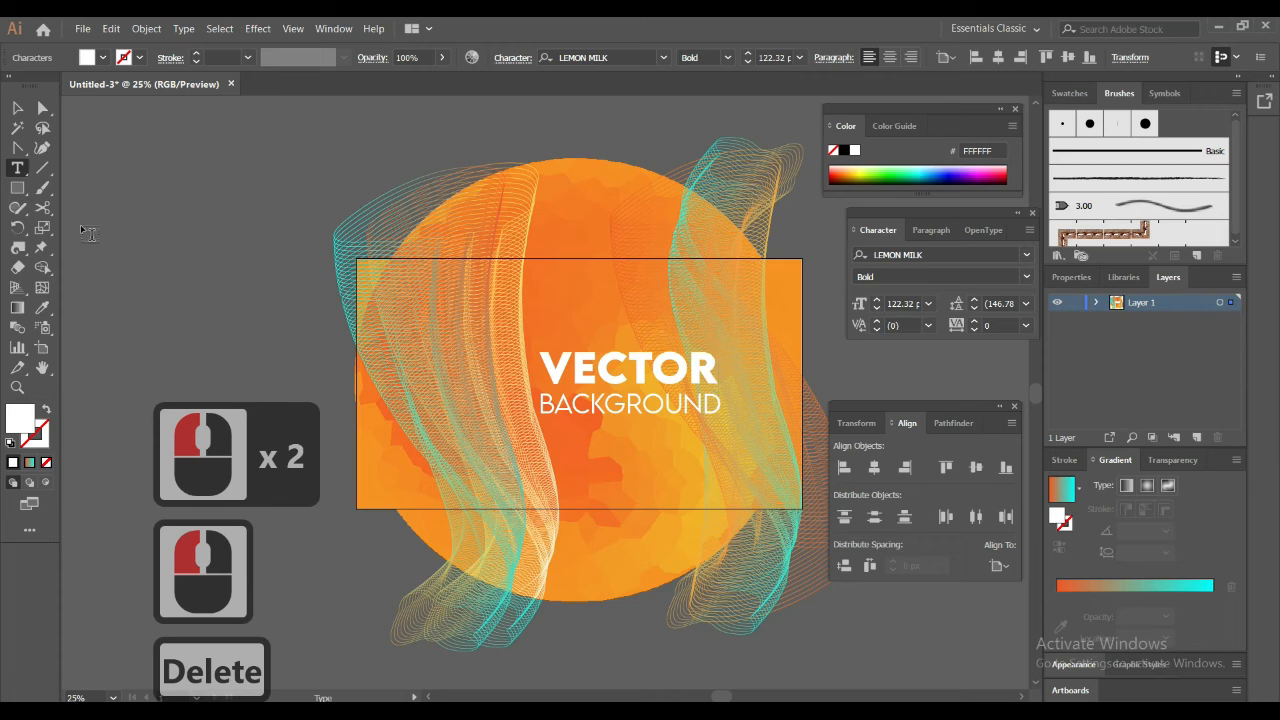
Reduce the font size of the "BACKGROUND" line to 47 pt
triple_click(609, 404)
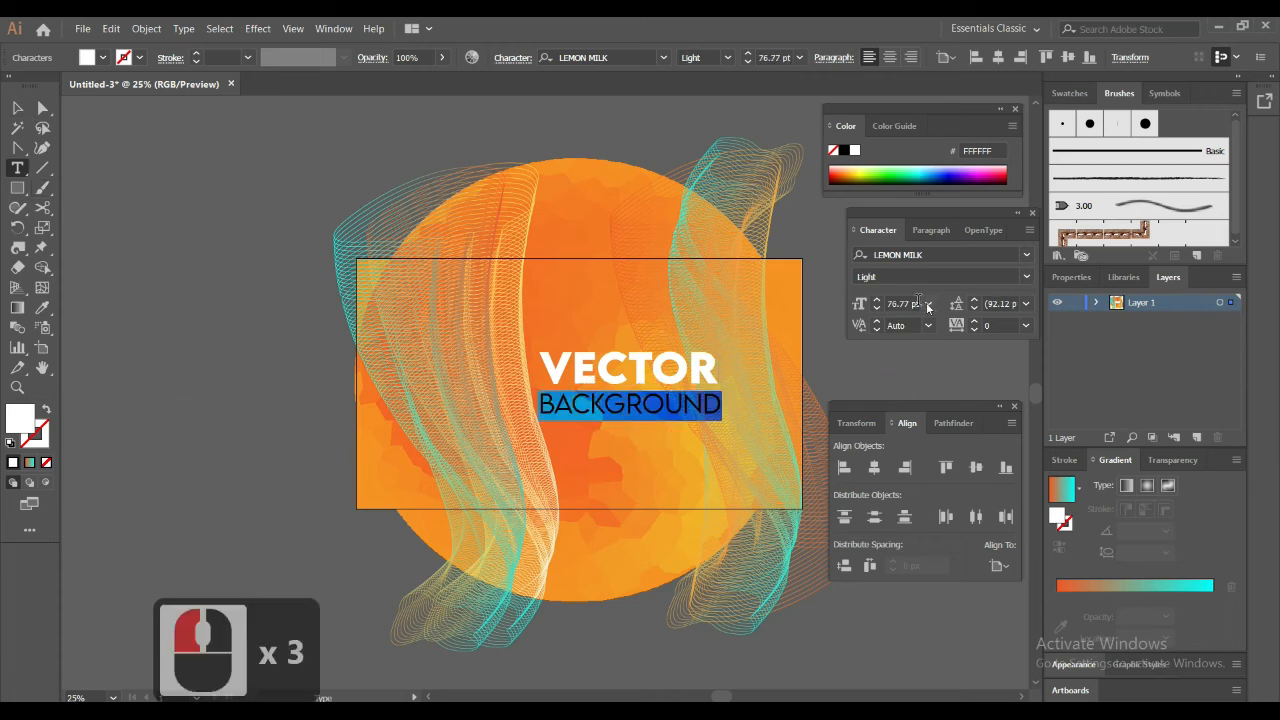
scroll(903, 303, up, 7)
scroll(903, 303, down, 5)
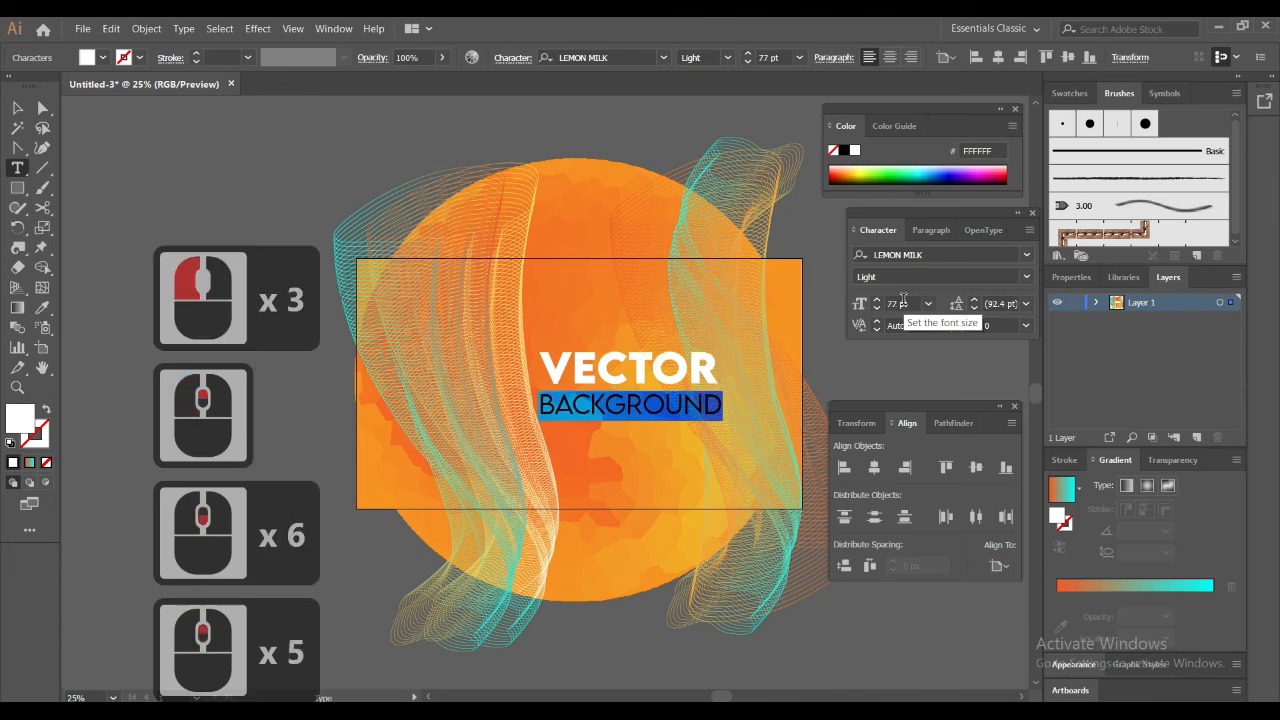
scroll(903, 303, down, 10)
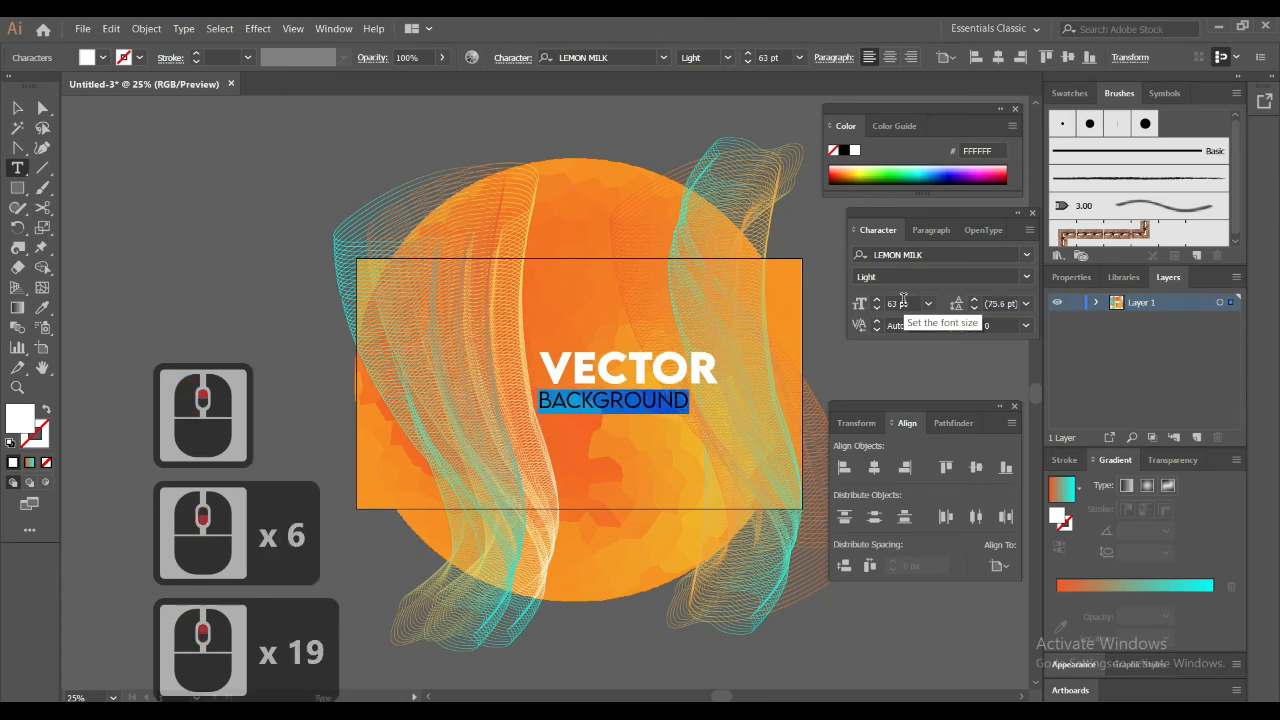
scroll(903, 303, down, 6)
scroll(903, 303, down, 10)
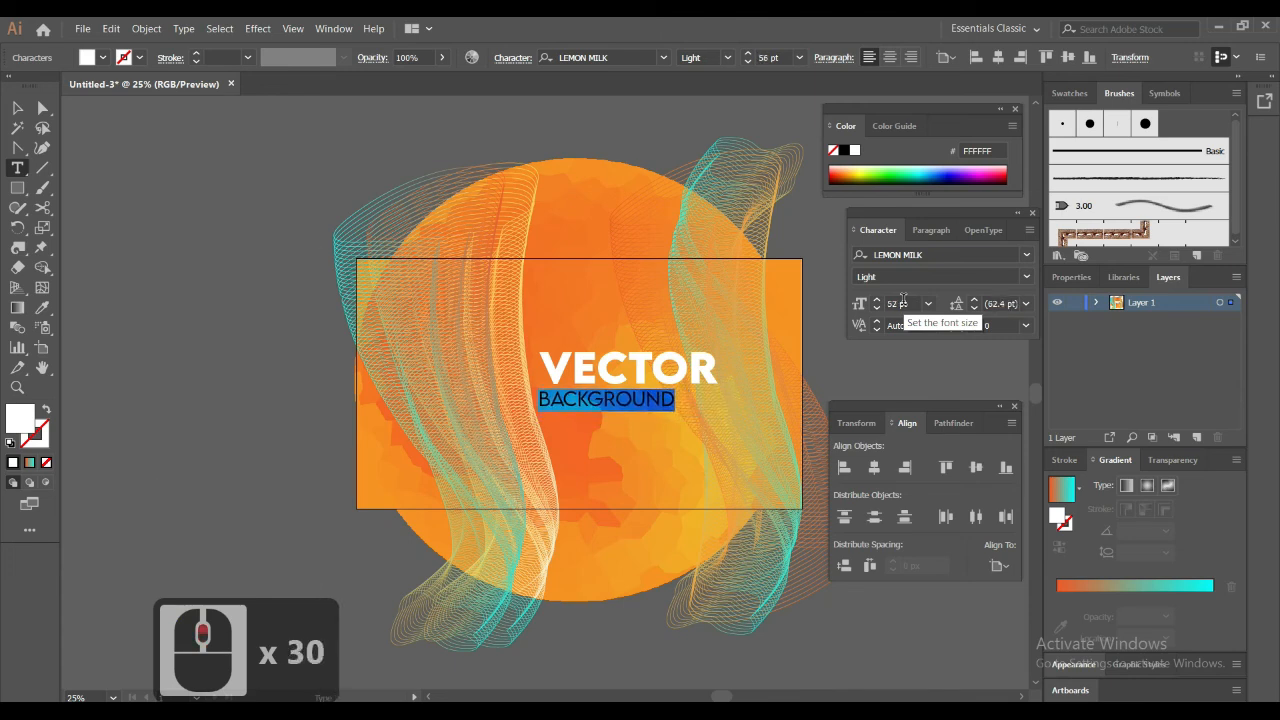
Set the tracking of the "BACKGROUND" line to 480 so it spans the width of "VECTOR"
click(988, 325)
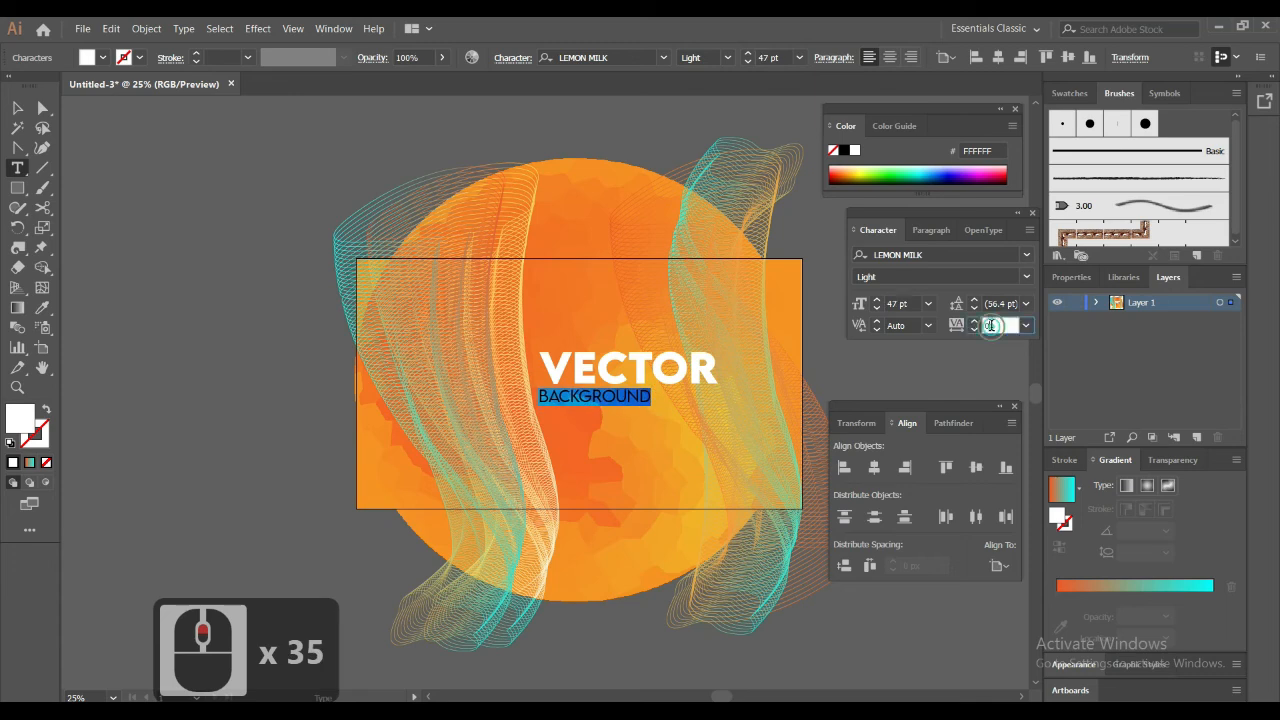
scroll(989, 326, up, 20)
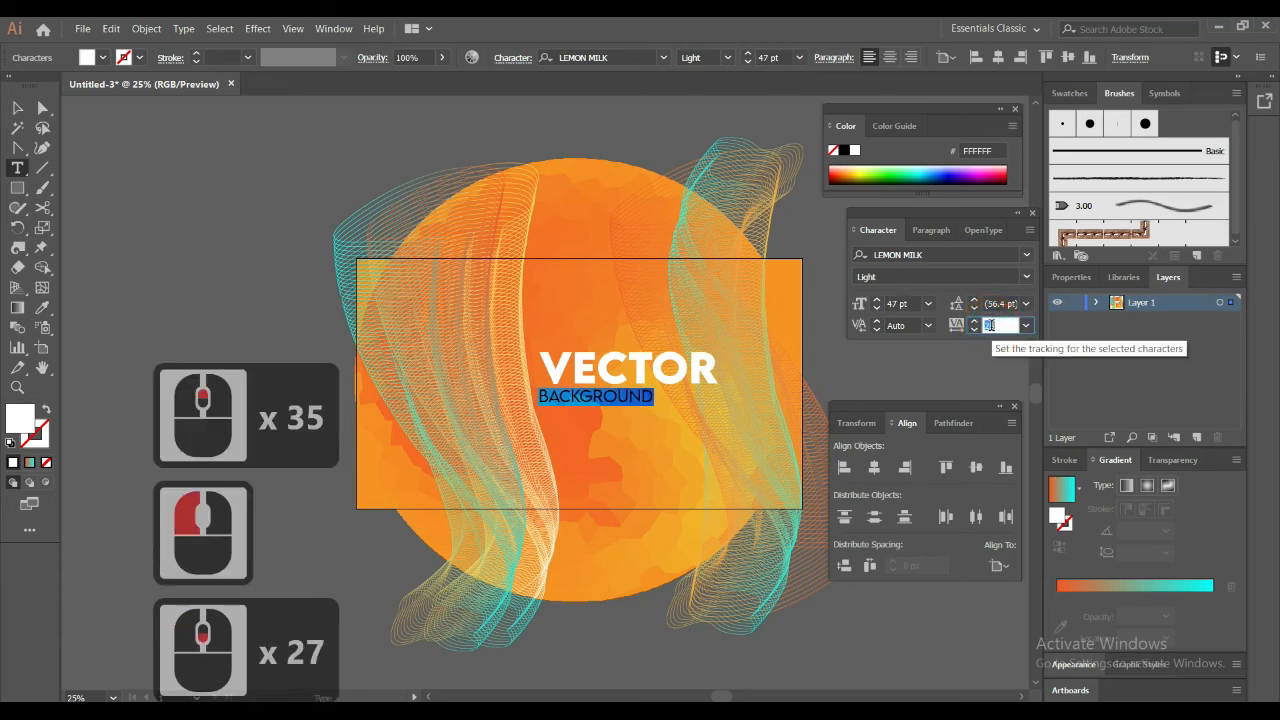
scroll(989, 325, up, 9)
shift+scroll(990, 325, up, 20)
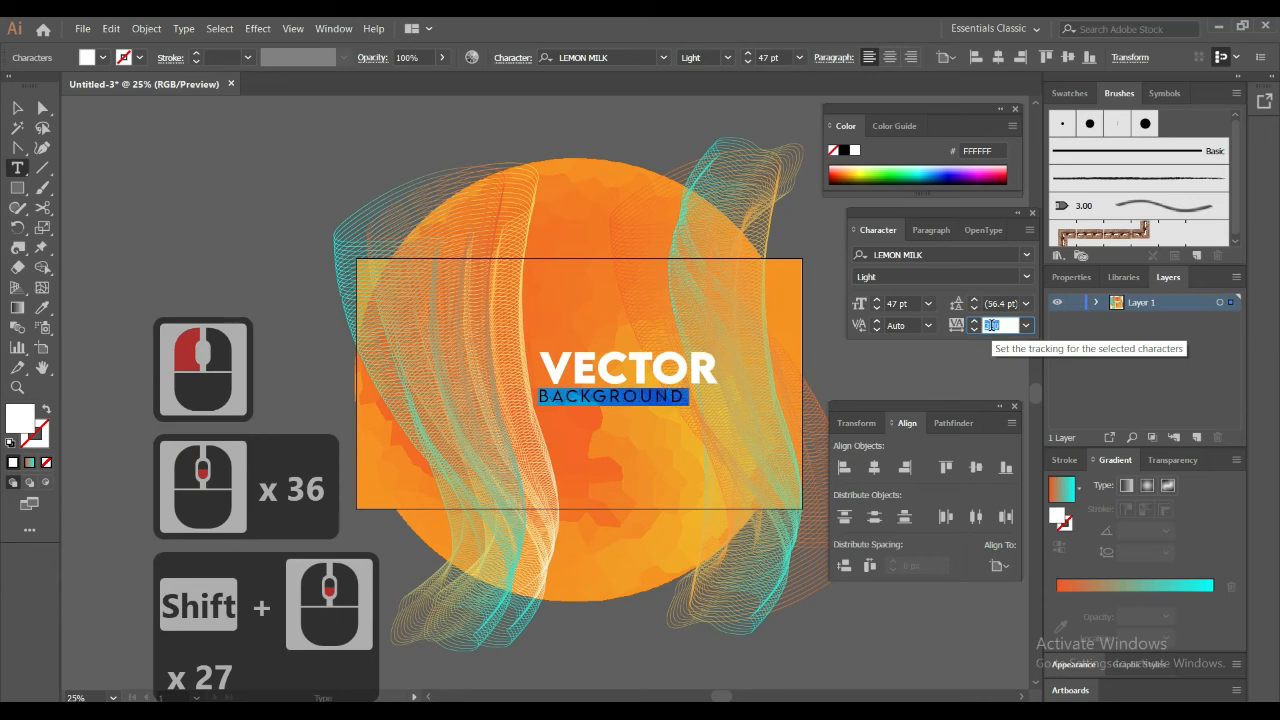
shift+scroll(990, 325, up, 17)
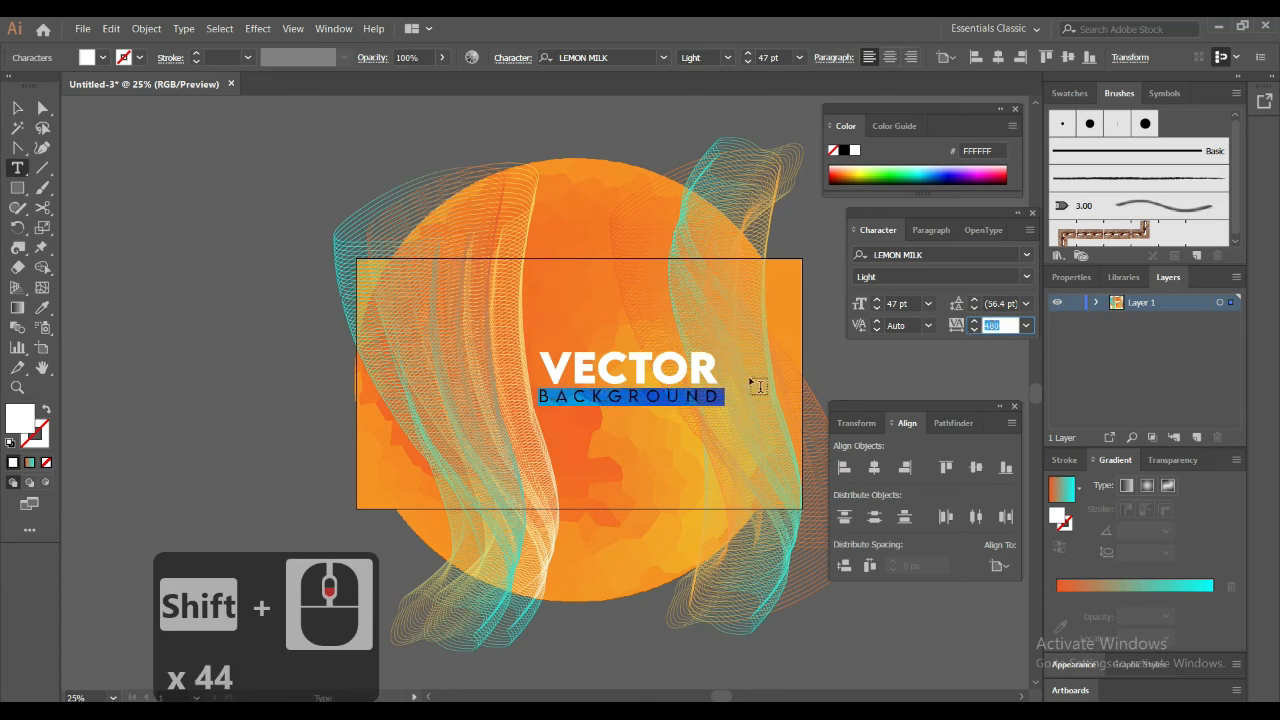
Finish editing the text and move the title slightly down to center it vertically on the artboard
click(18, 108)
click(407, 143)
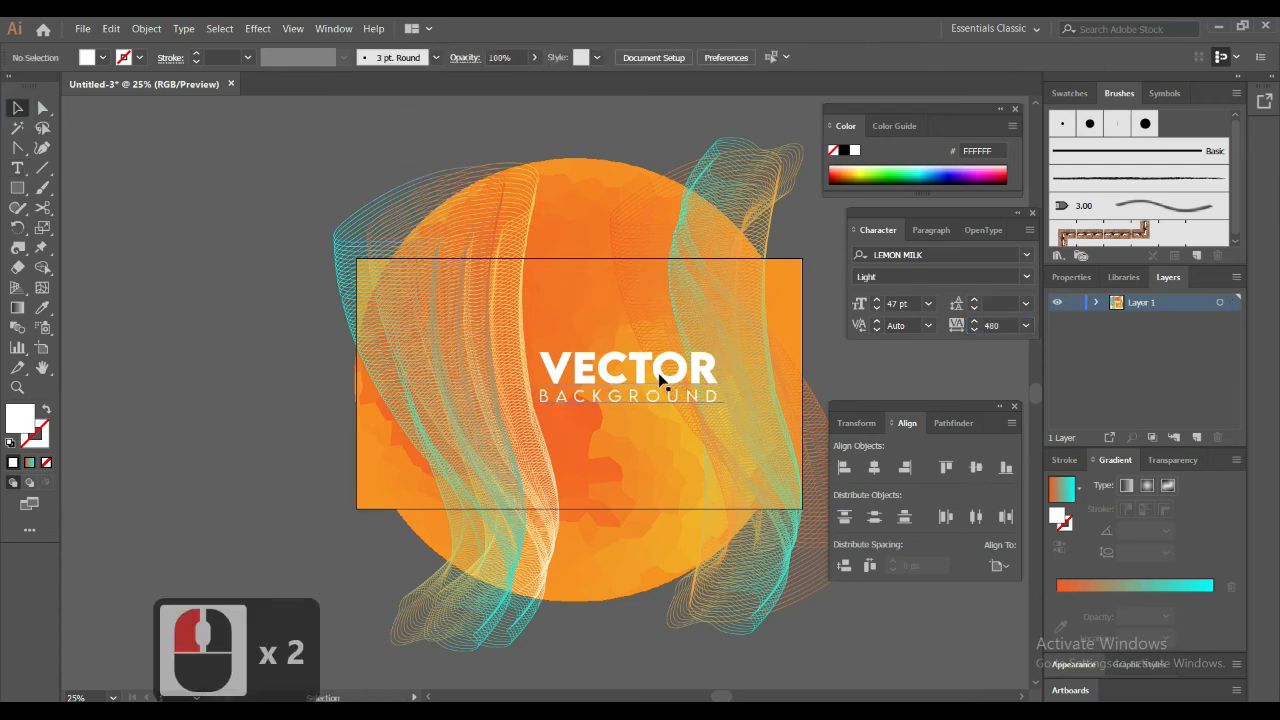
drag(659, 378, 657, 384)
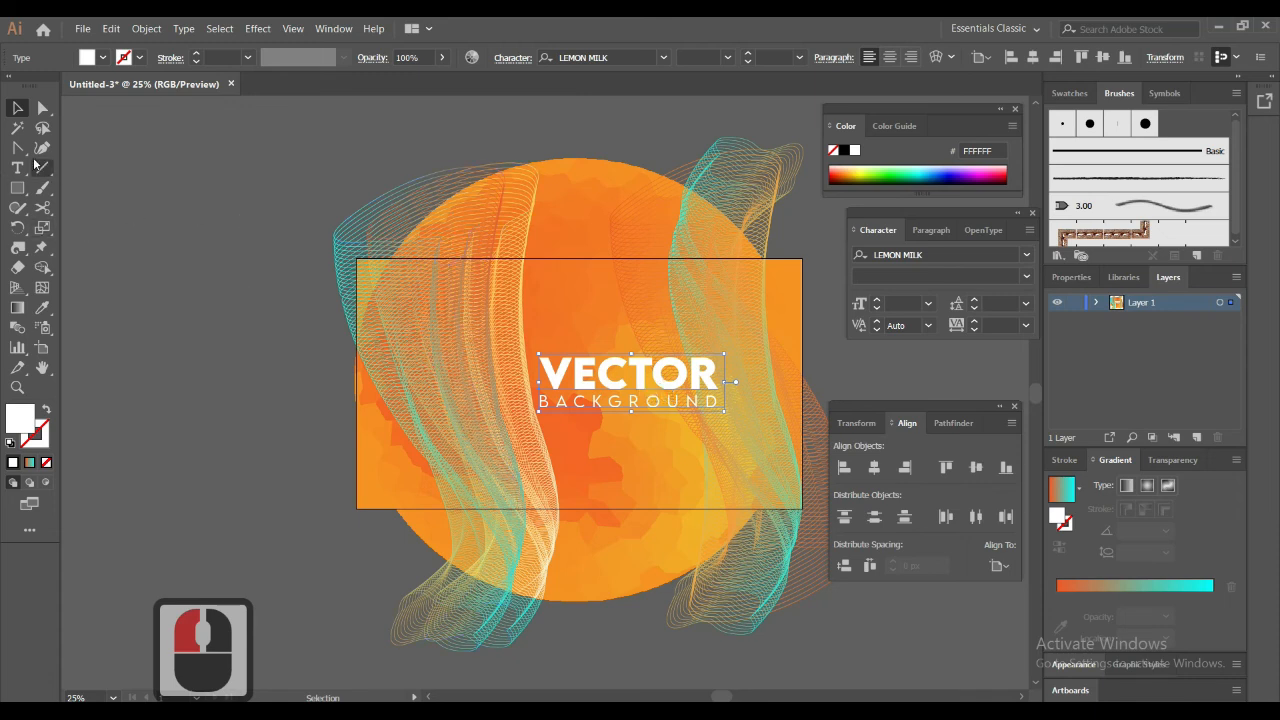
Select all the artwork on and around the artboard and group it
drag(209, 191, 839, 580)
key(ctrl+g)
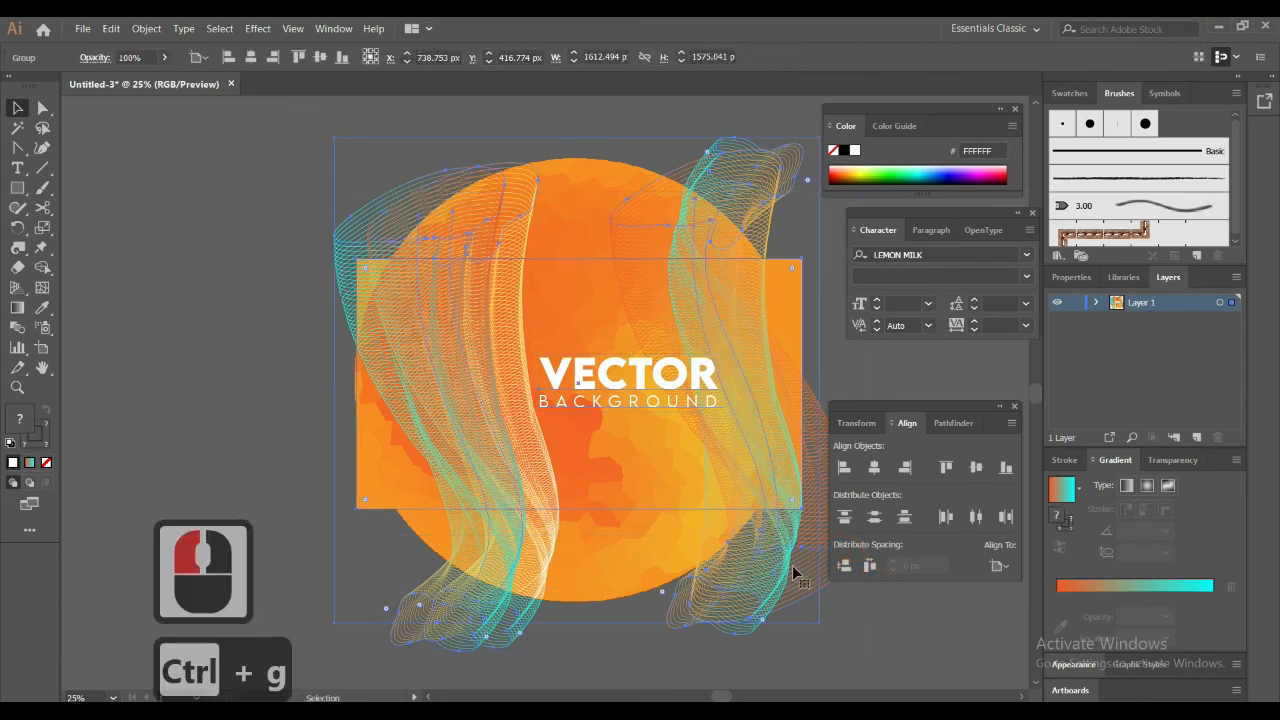
Deselect the artwork and draw a white rectangle without stroke over it, matching the artboard at 1366 x 768 px
click(18, 190)
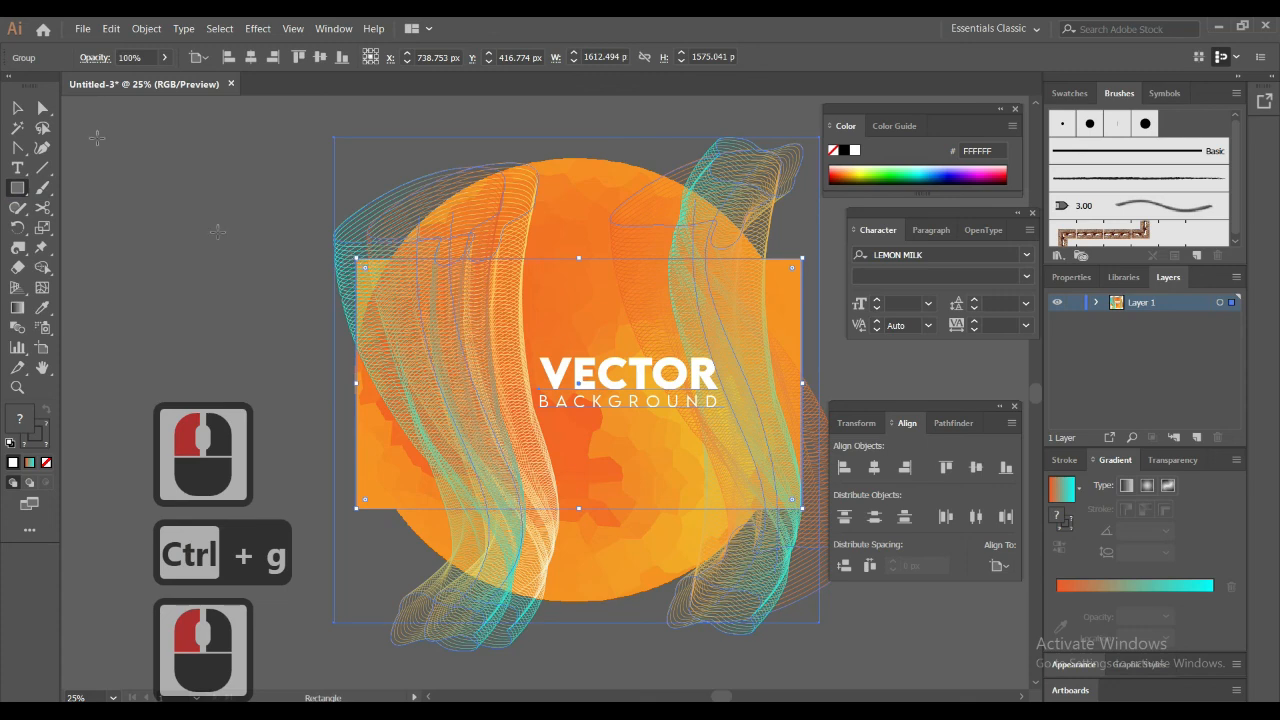
click(18, 108)
click(225, 187)
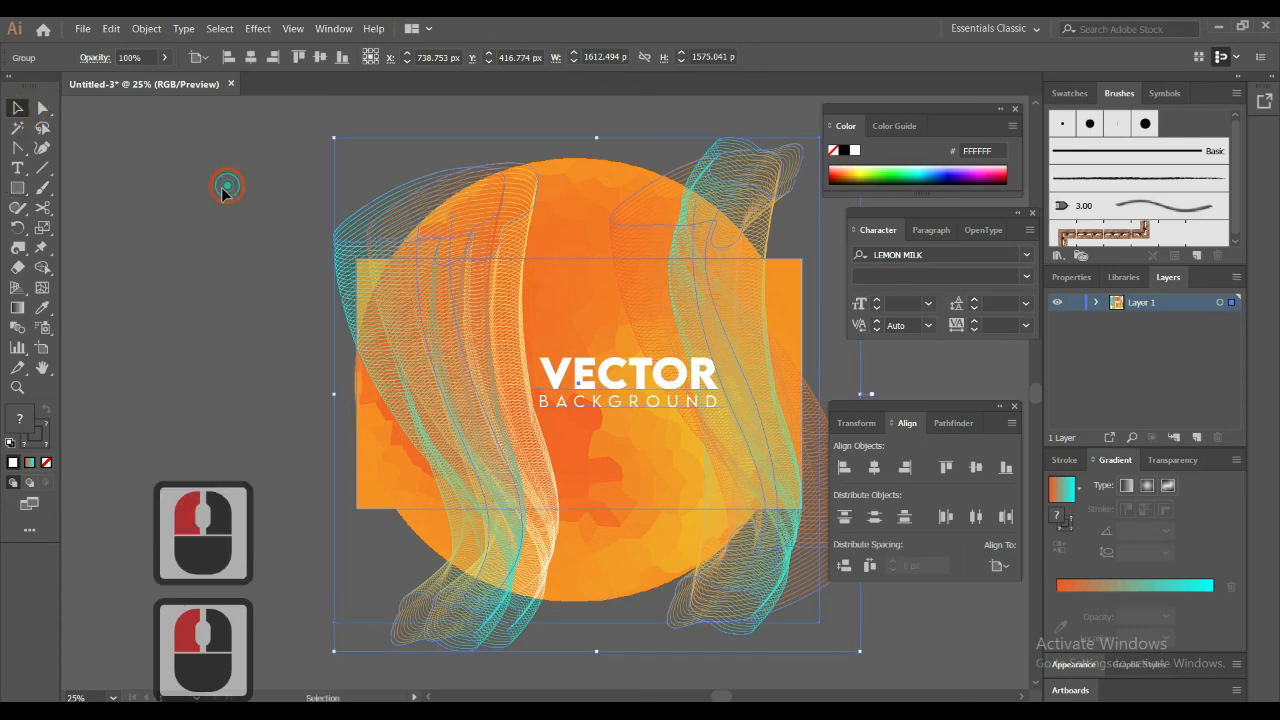
click(16, 188)
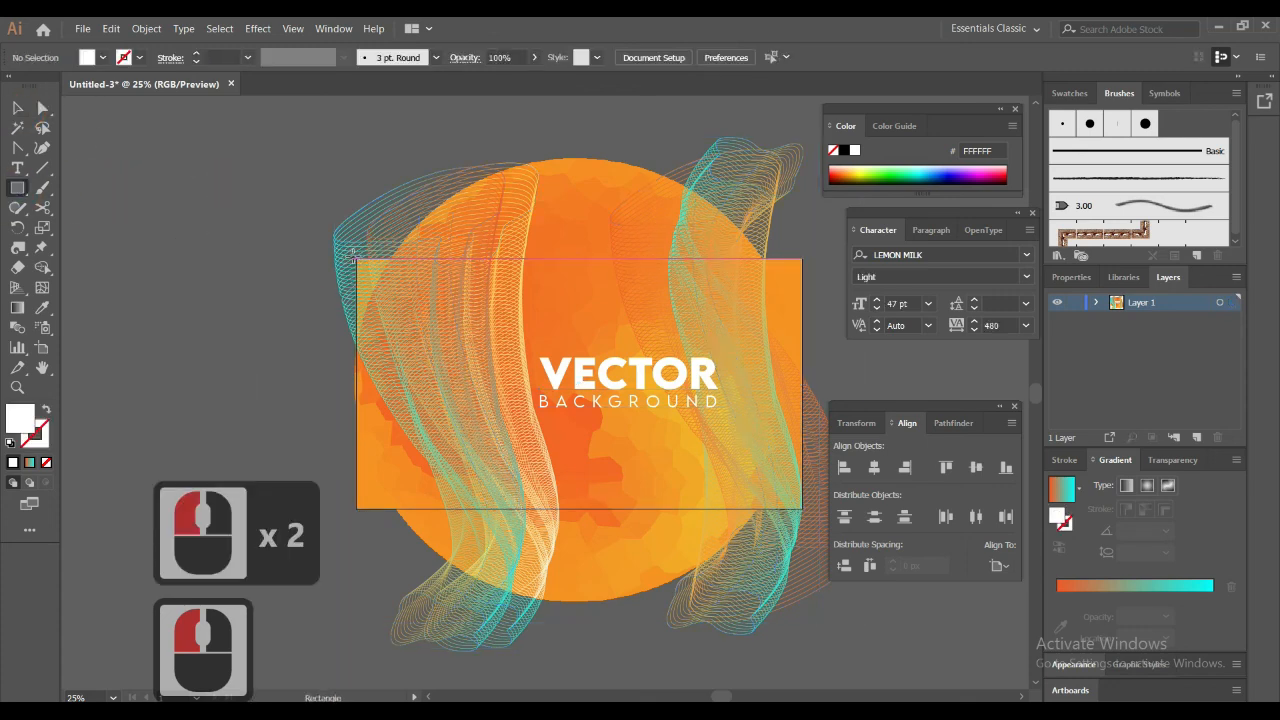
drag(357, 258, 800, 510)
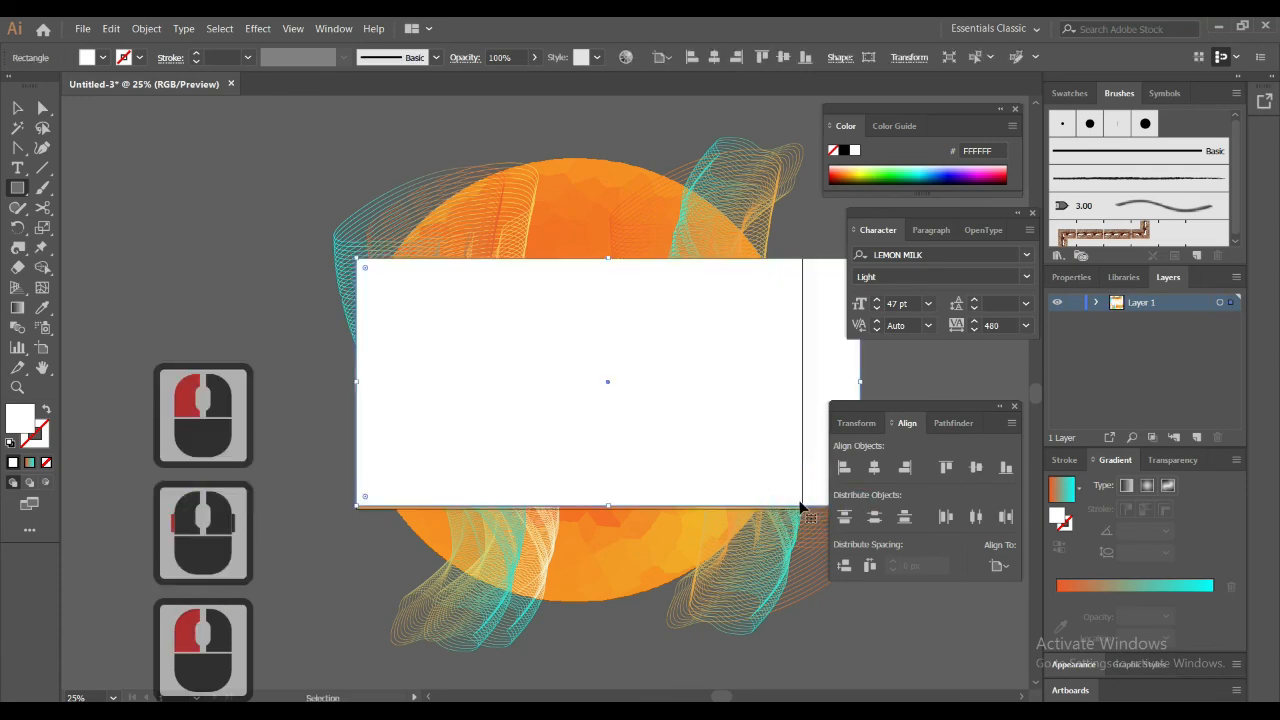
key(ctrl+z)
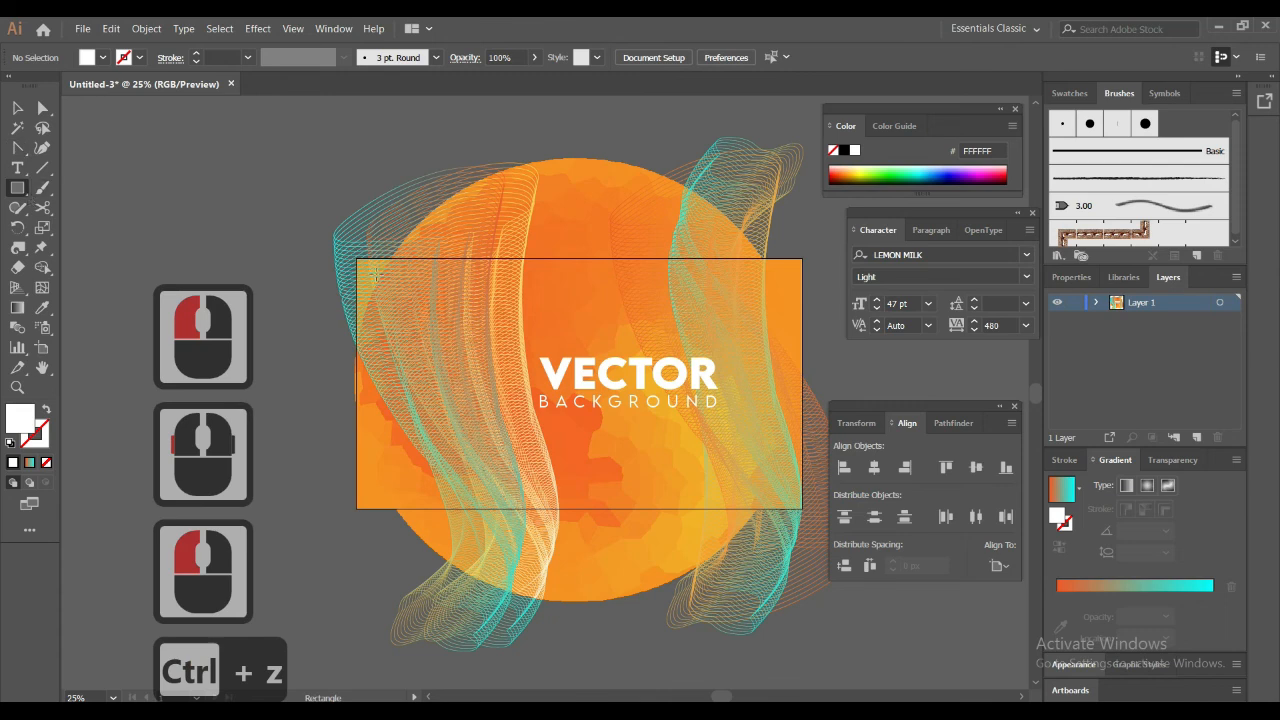
mouse_move(358, 257)
mouse_down()
mouse_move(686, 437)
mouse_move(749, 448)
mouse_up()
drag(749, 447, 802, 501)
key(ctrl+z)
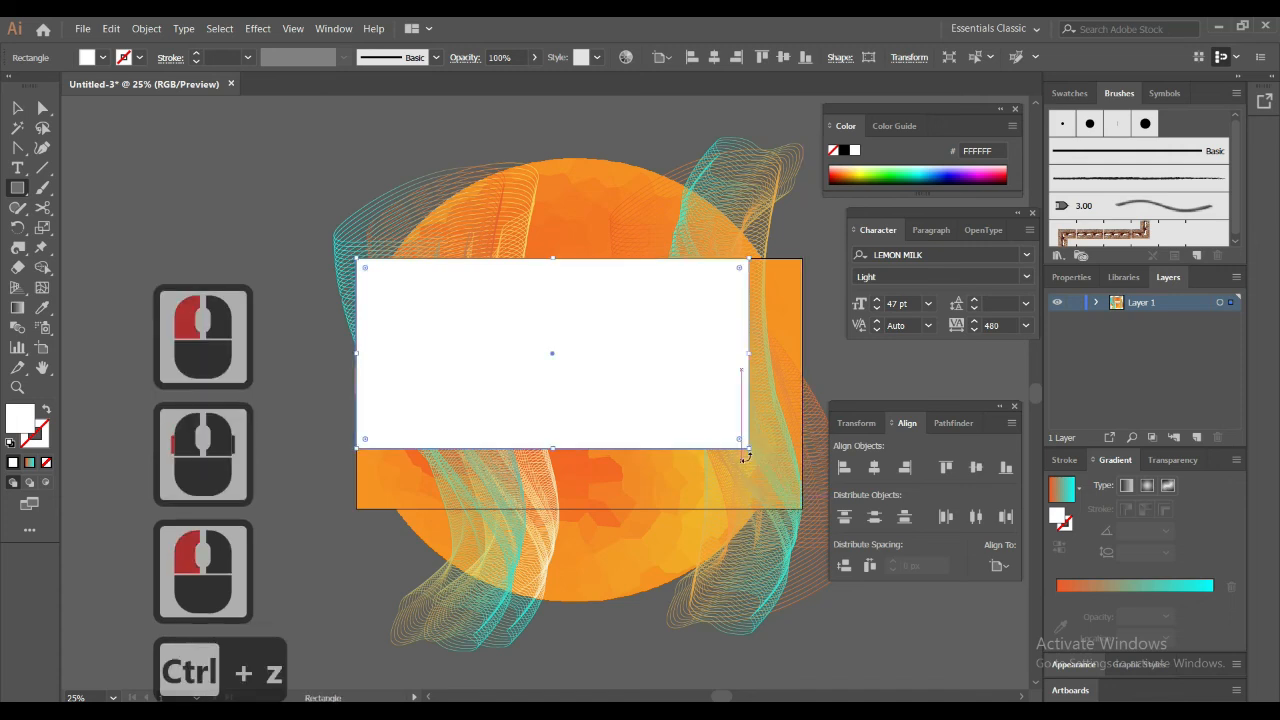
drag(752, 450, 800, 510)
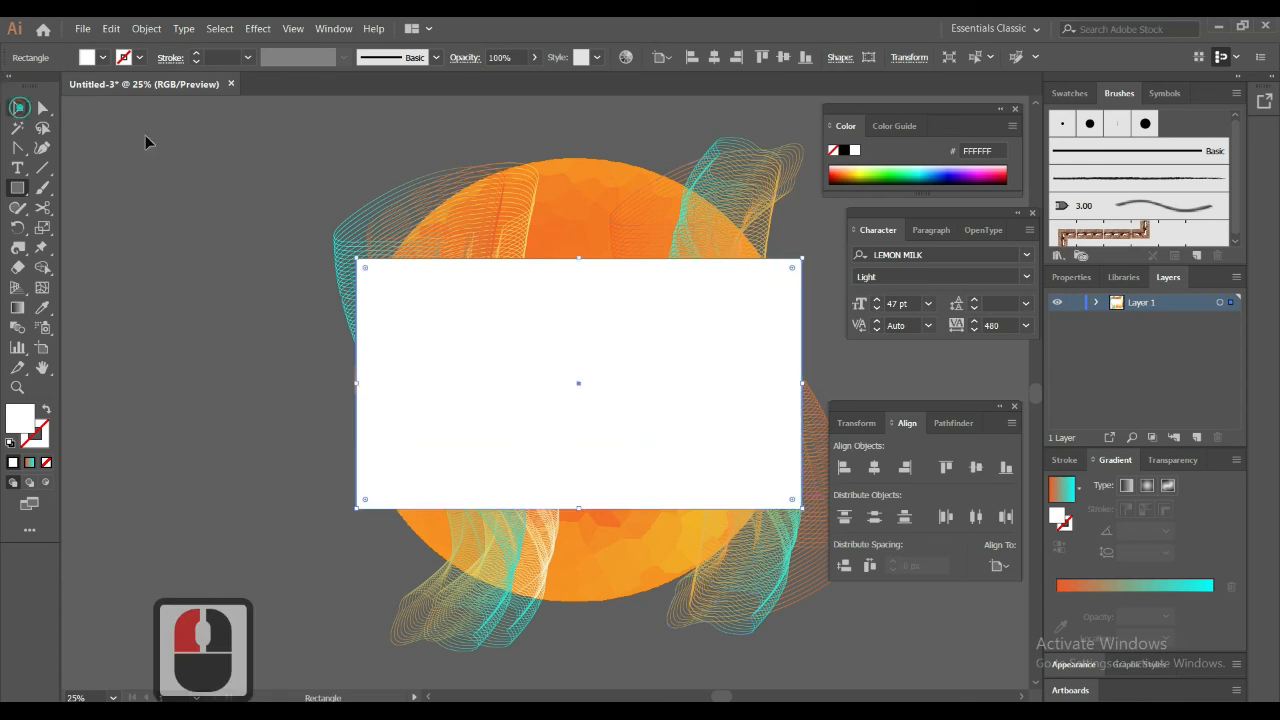
Select the white rectangle together with the grouped artwork, make a clipping mask from them, and deselect
key(v)
drag(380, 171, 614, 457)
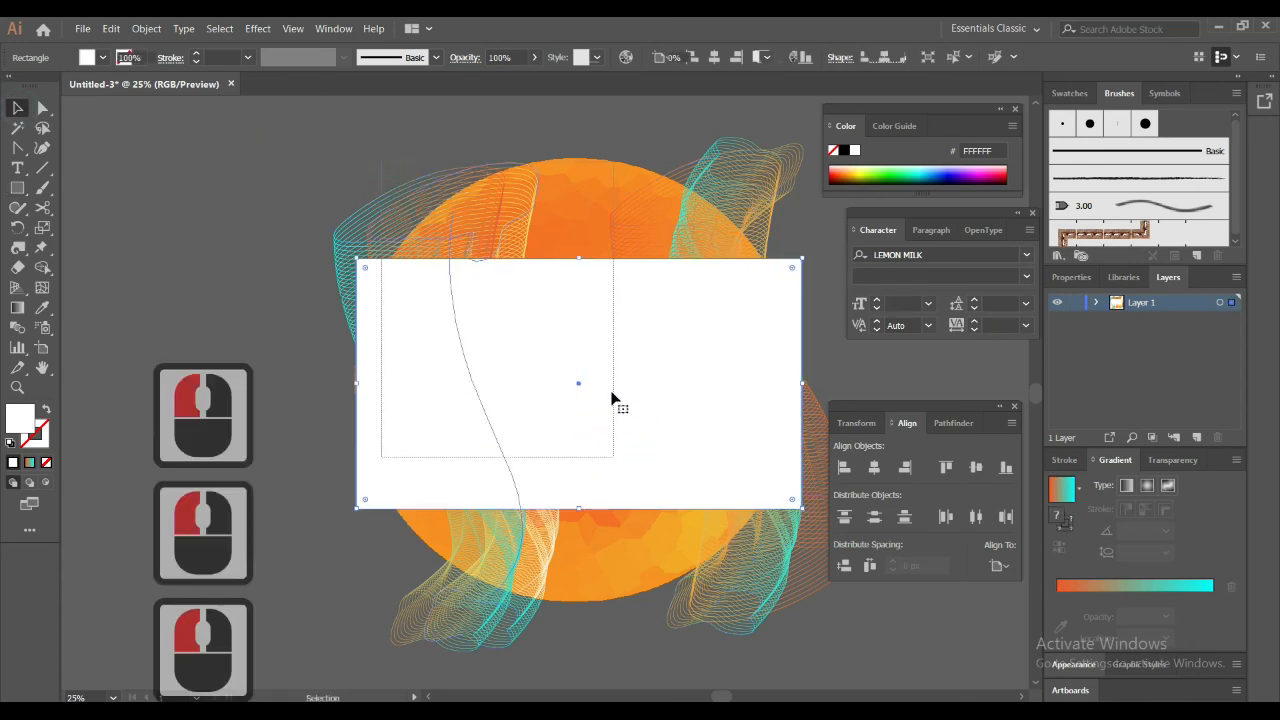
drag(612, 399, 612, 400)
right_click(598, 330)
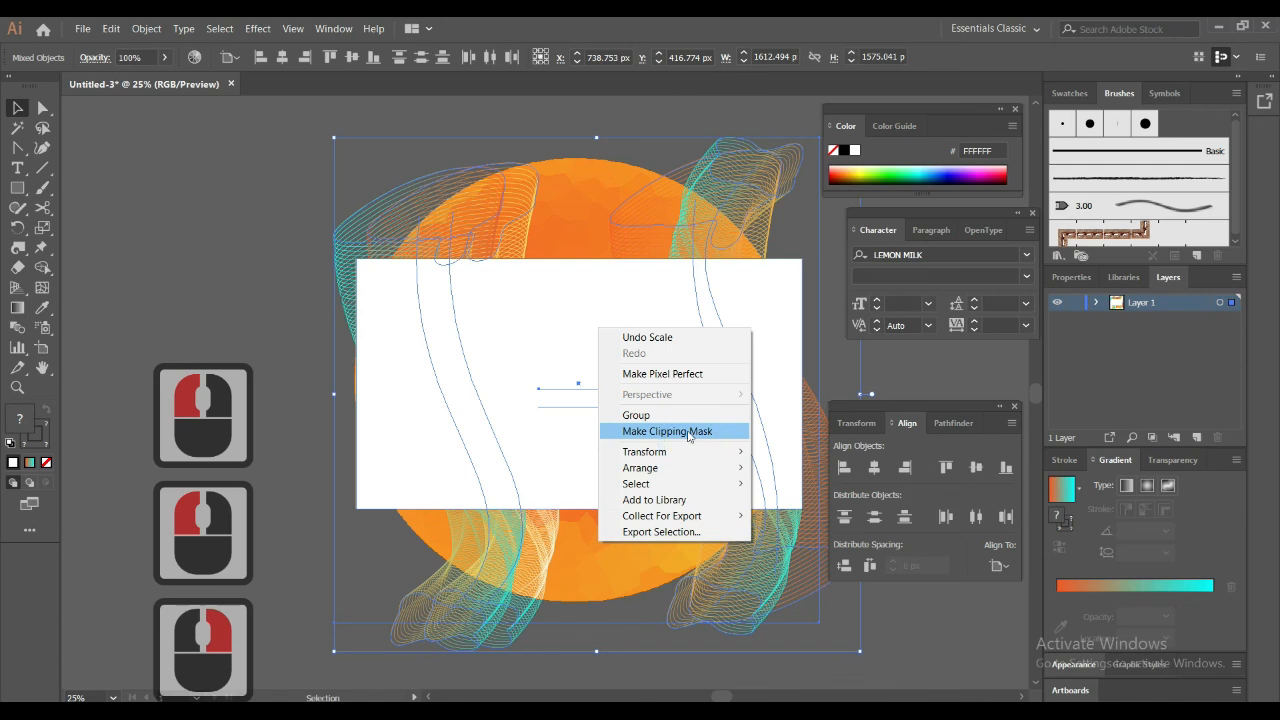
click(687, 432)
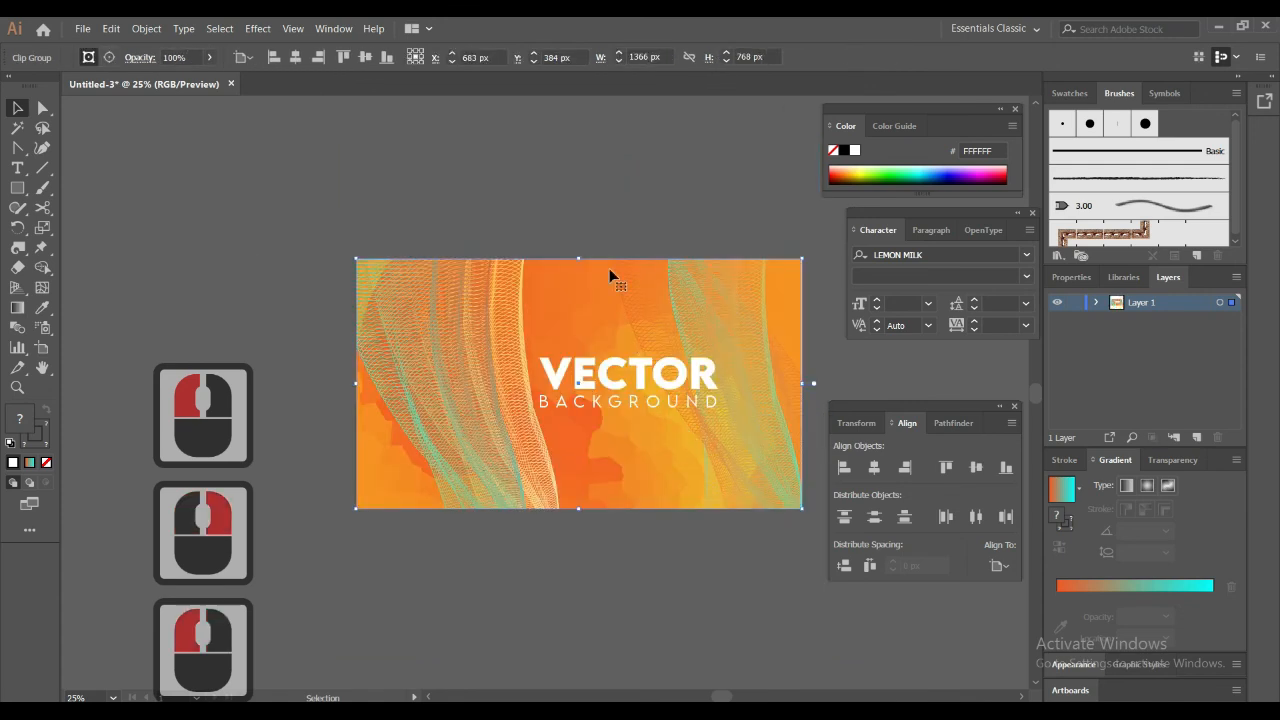
click(606, 215)
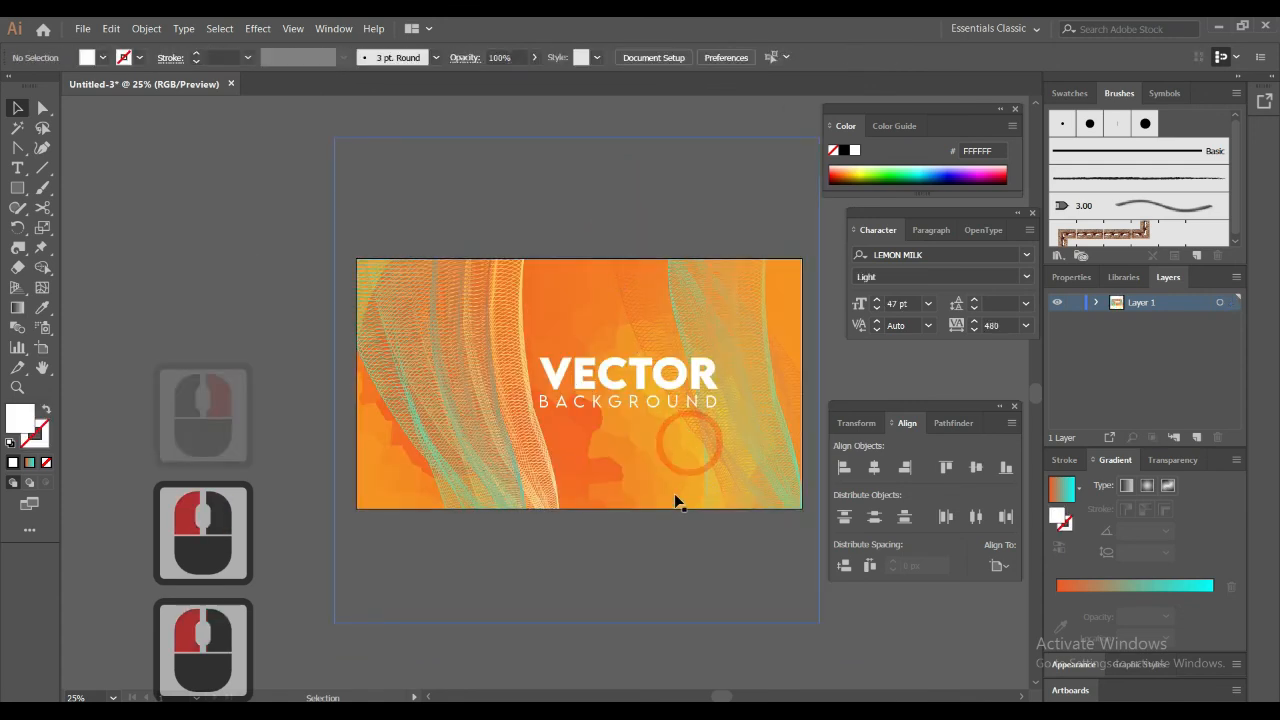